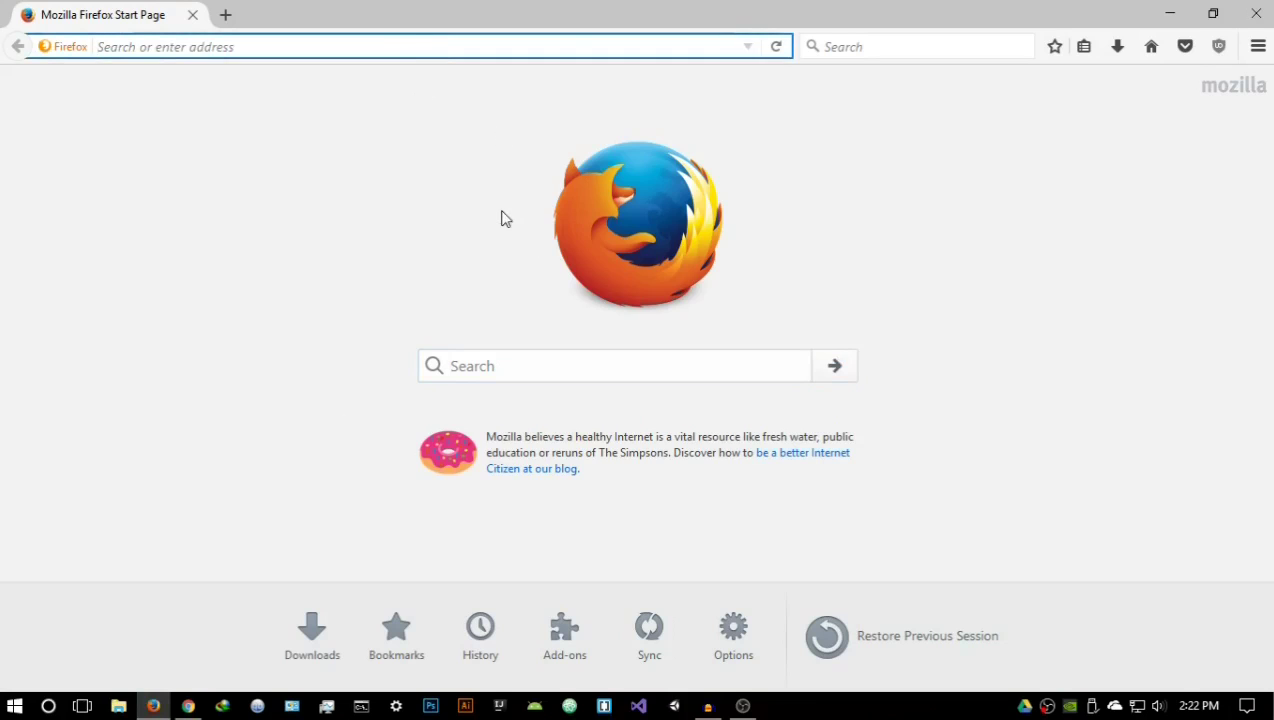
Step: Search Google for 'tails os' and open the official Tails site from the results
text(tails os)
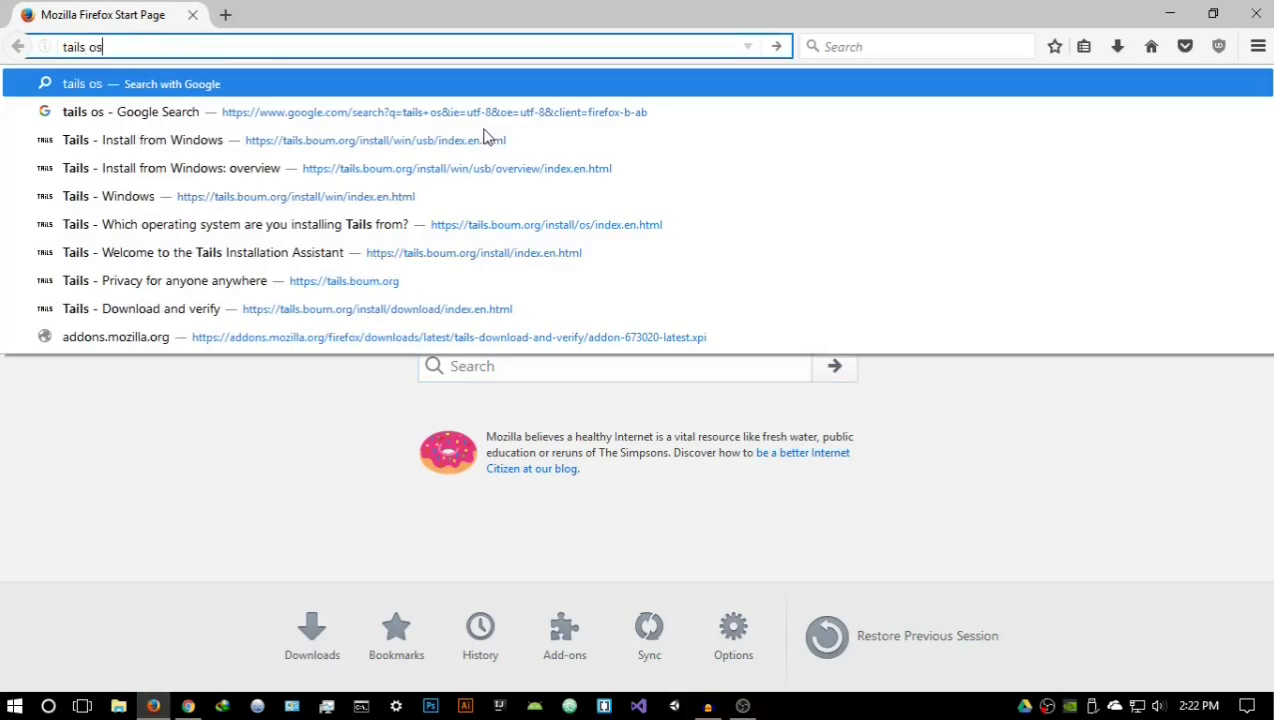
key(Return)
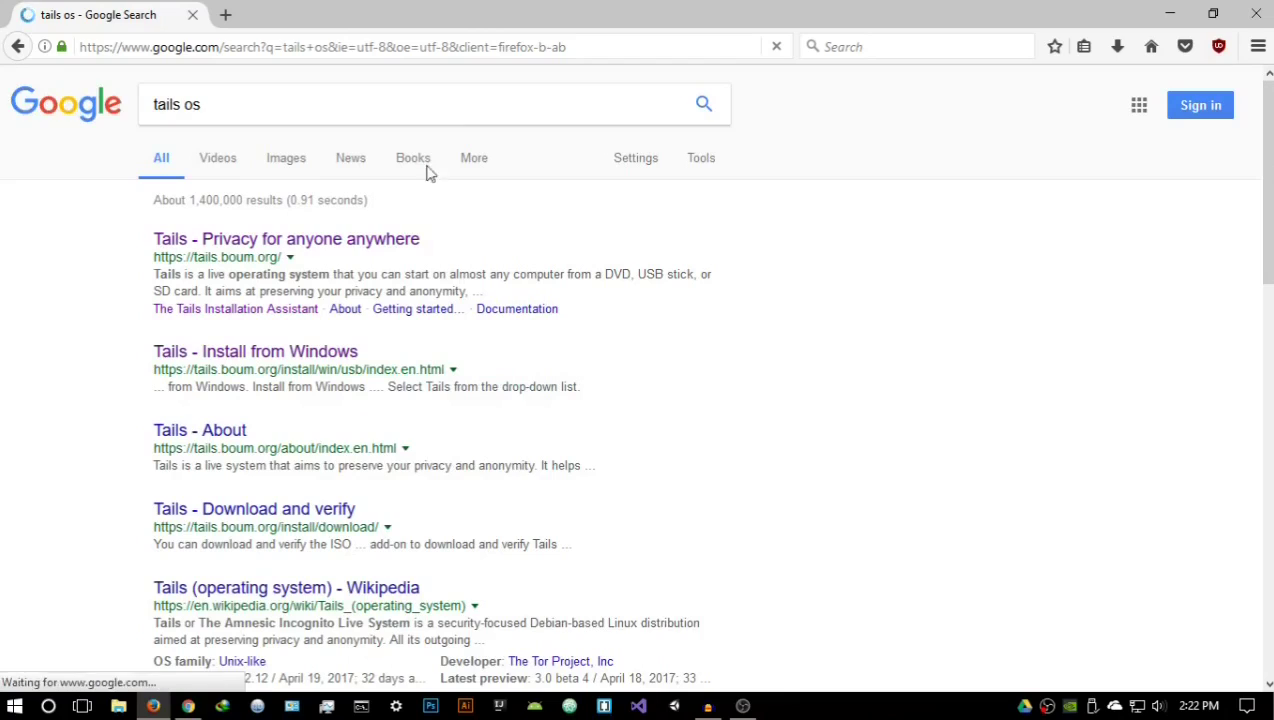
click(327, 248)
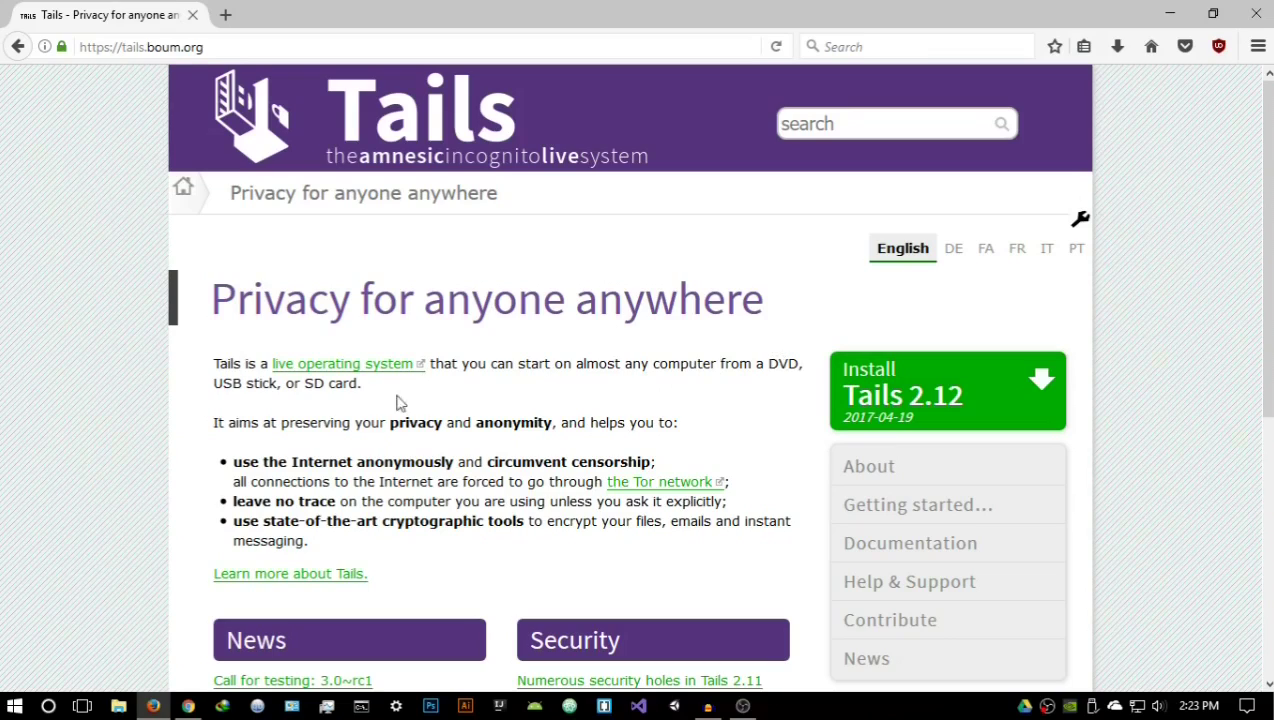
Step: Select the word 'DVD' in the Tails homepage introduction
double_click(777, 363)
click(778, 363)
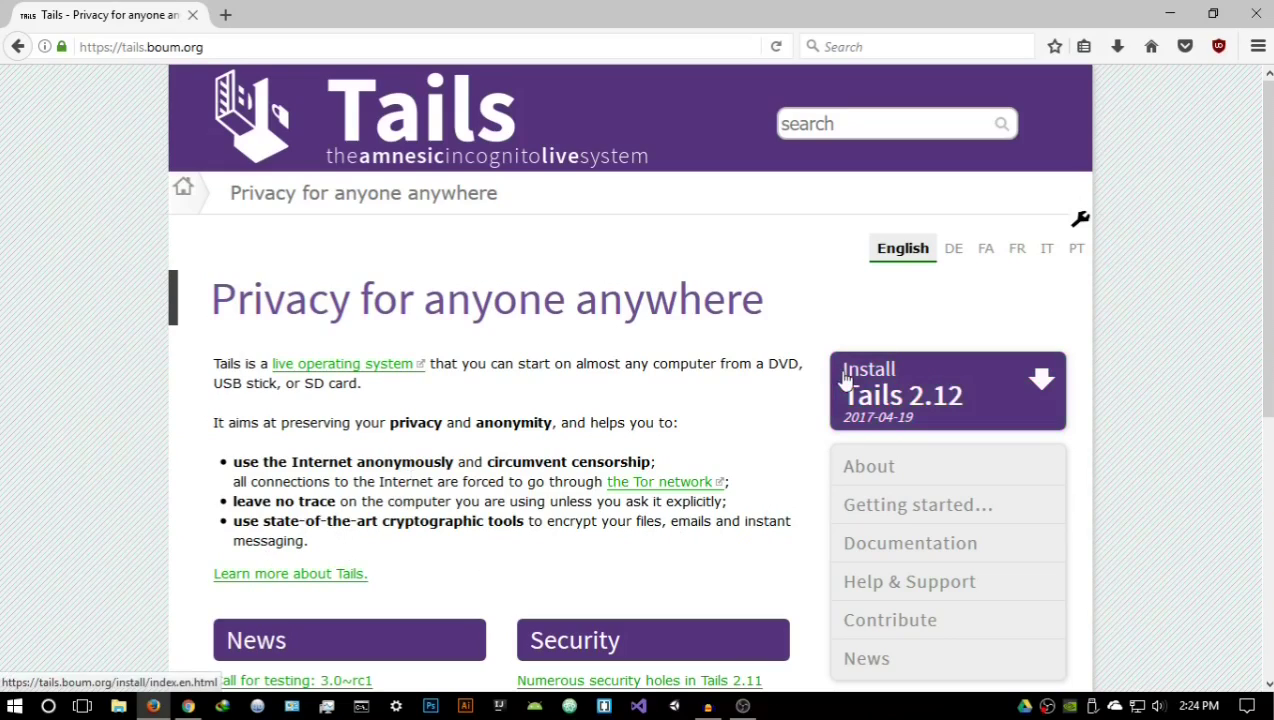
Step: Go through the Tails 2.12 installation assistant to reach the Install from Windows overview
click(902, 410)
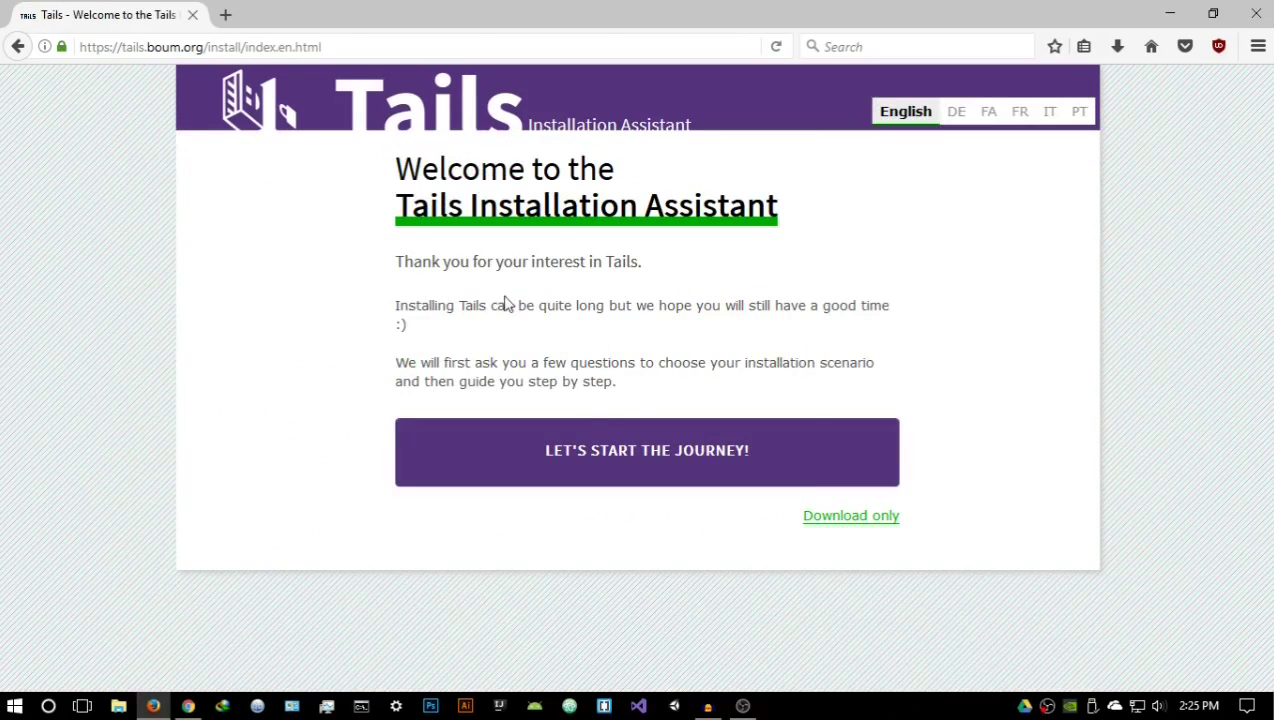
click(665, 450)
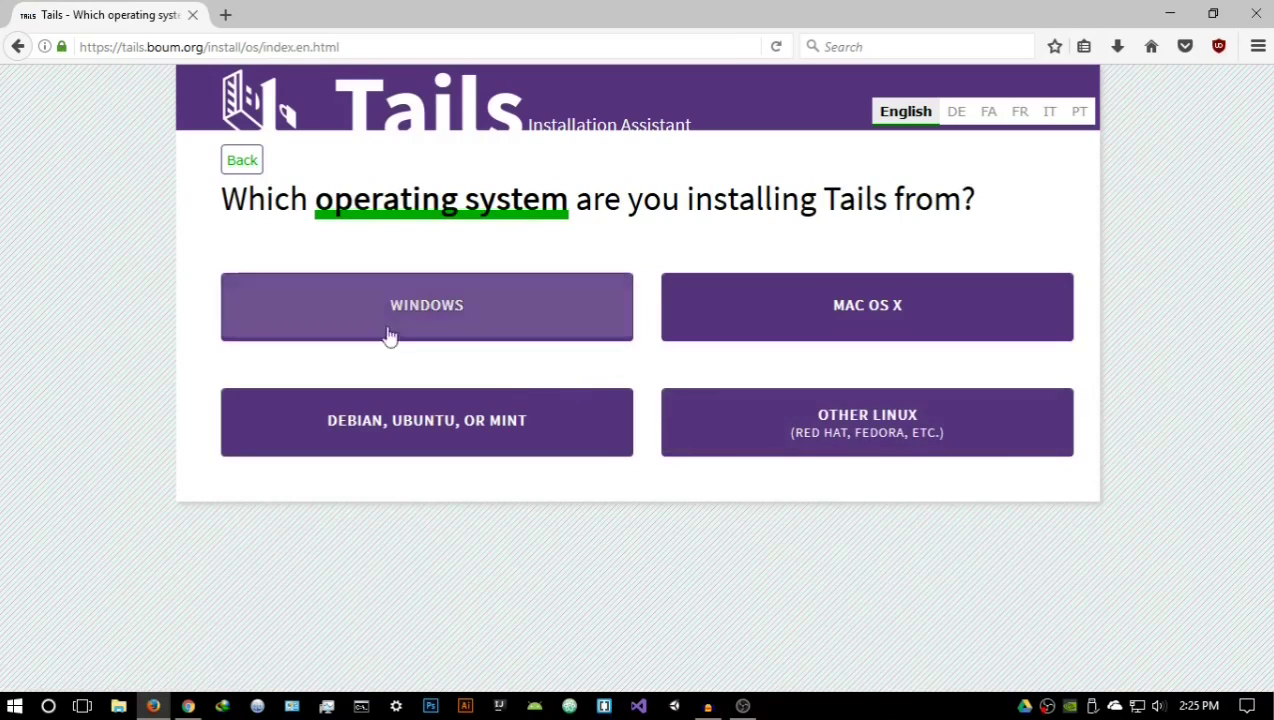
click(422, 318)
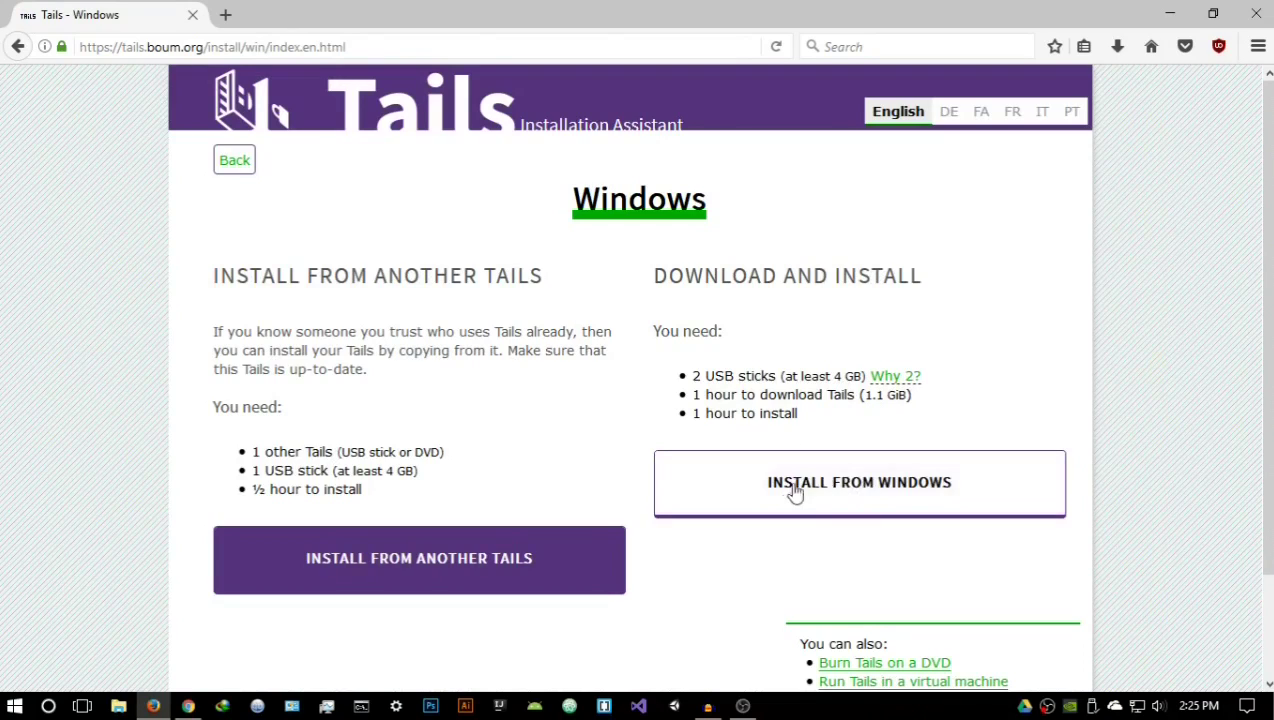
click(875, 490)
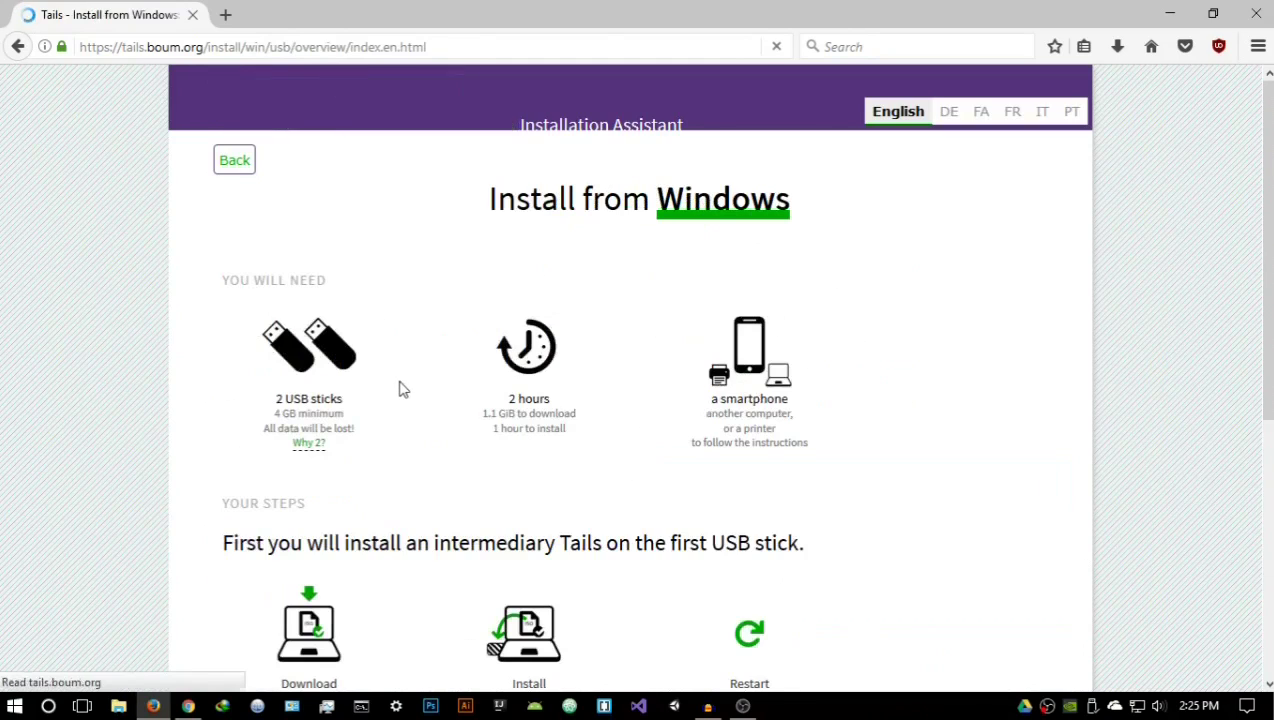
scroll(440, 393, down, 5)
scroll(438, 387, up, 5)
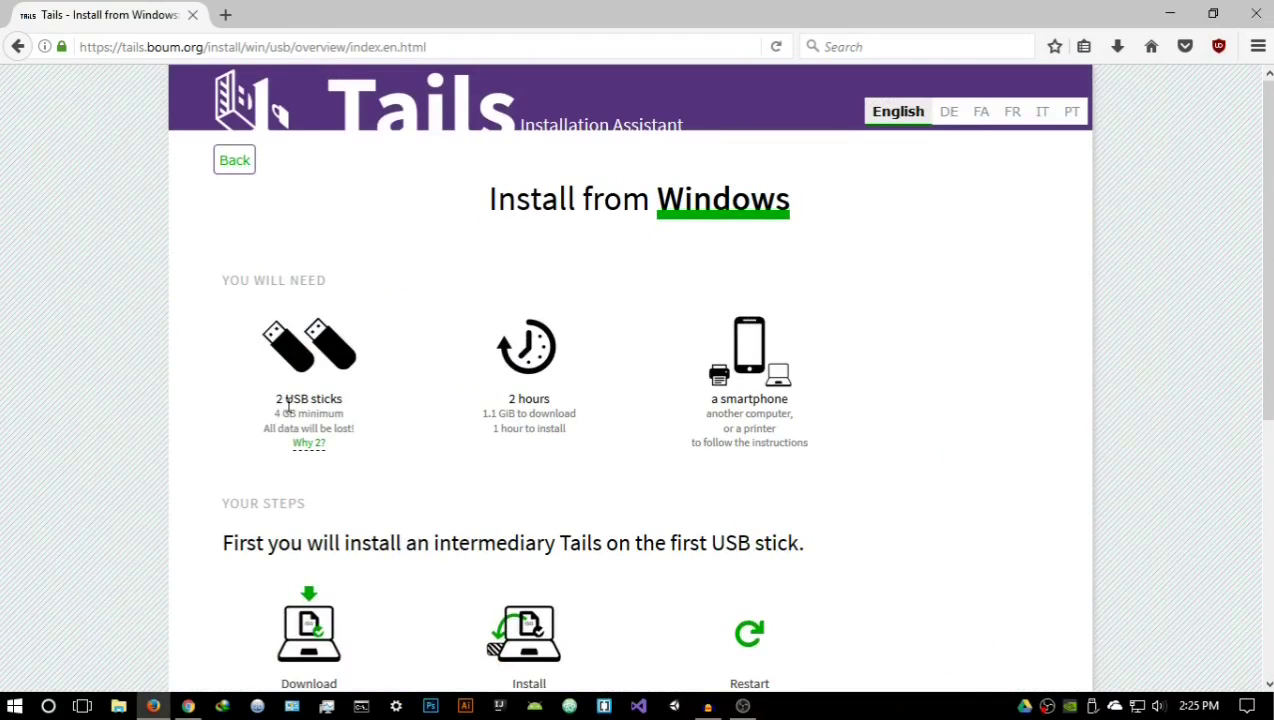
scroll(346, 405, down, 3)
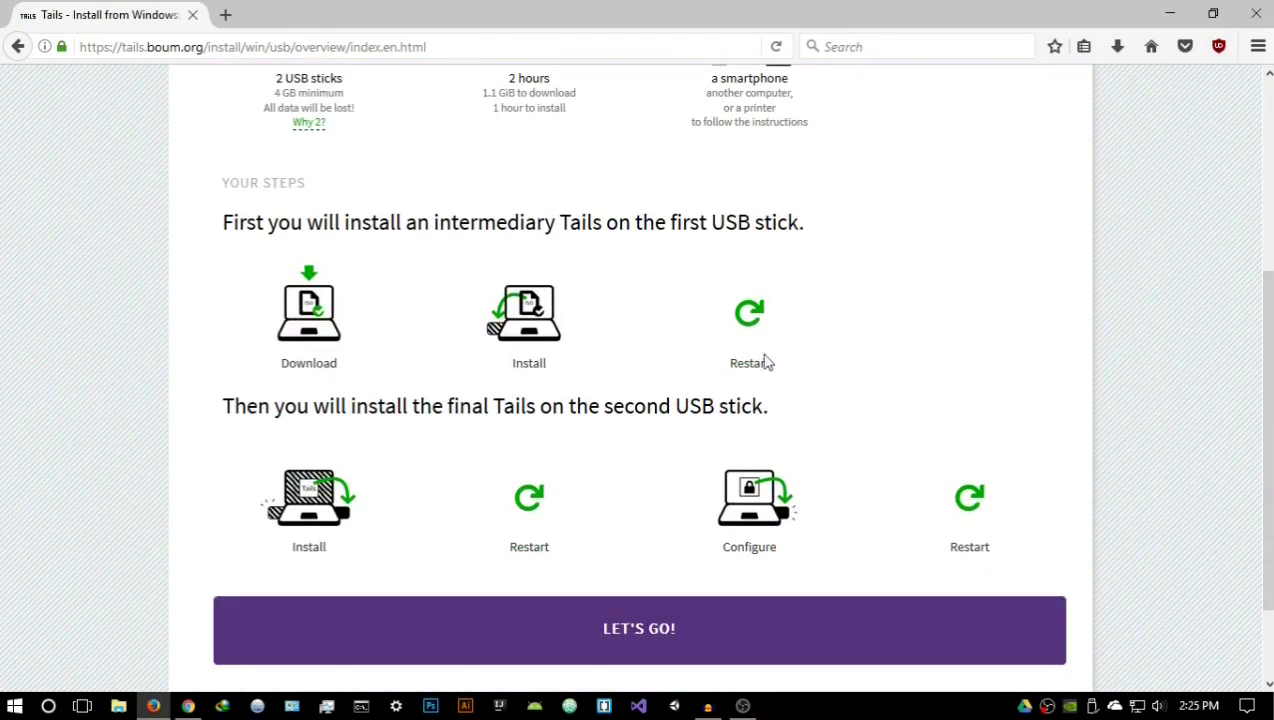
scroll(740, 390, down, 2)
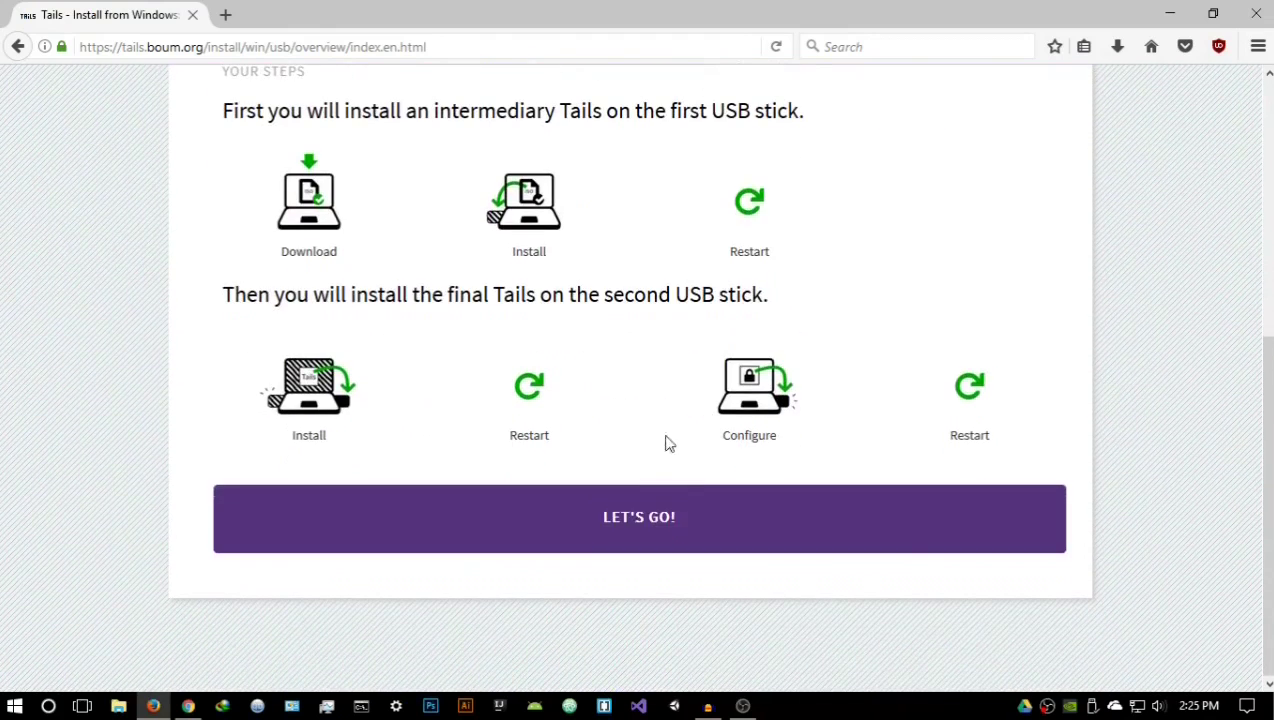
Step: Open the detailed Install from Windows steps and find step 2/7's Download Universal USB Installer link
click(637, 520)
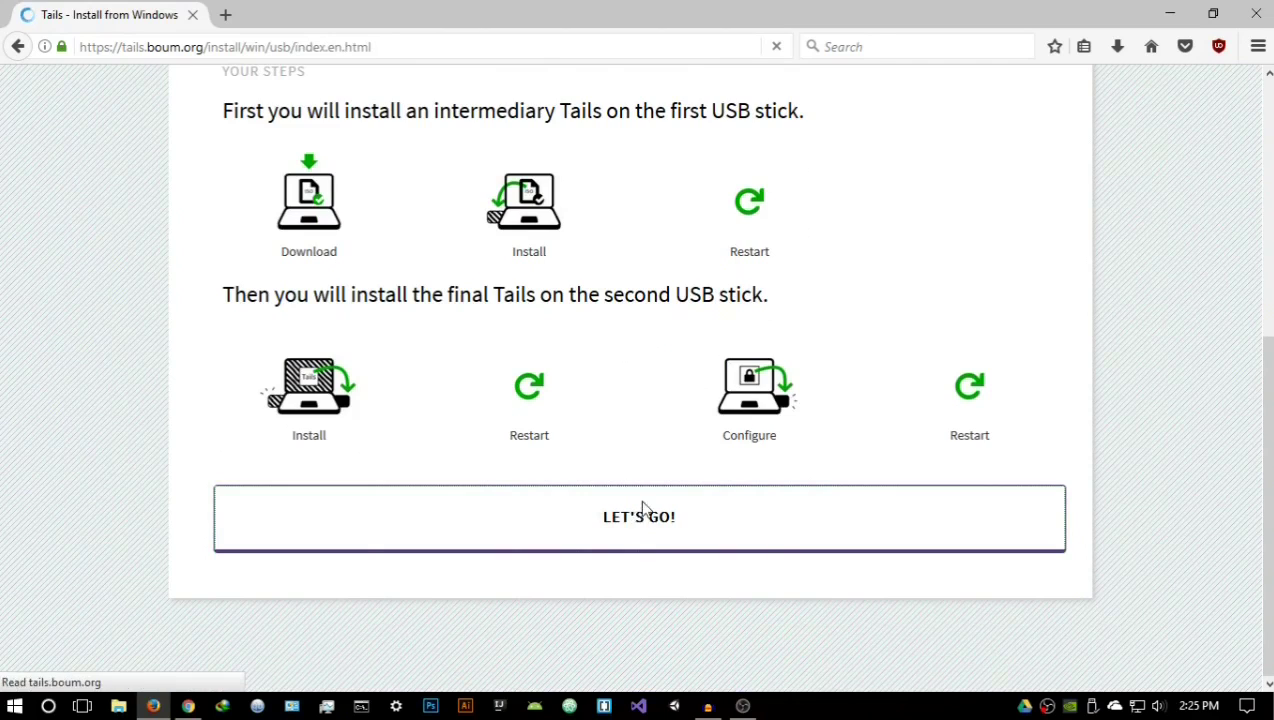
scroll(630, 490, down, 5)
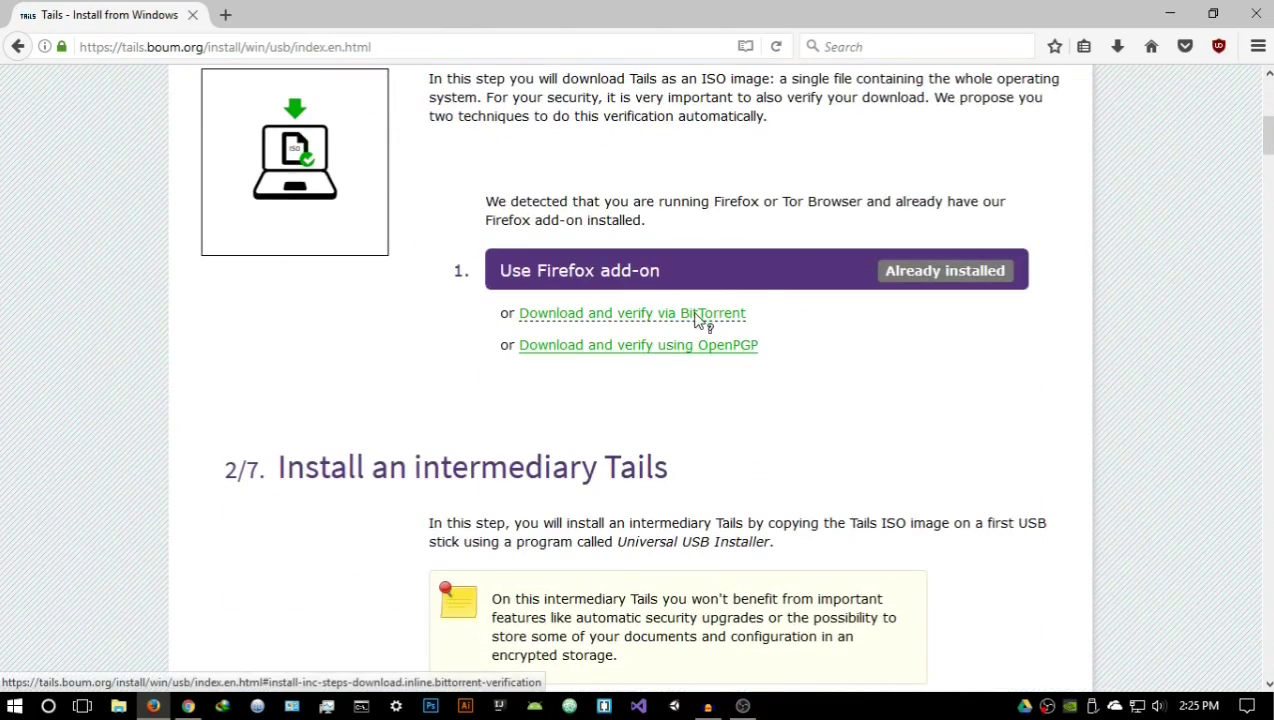
scroll(671, 362, up, 3)
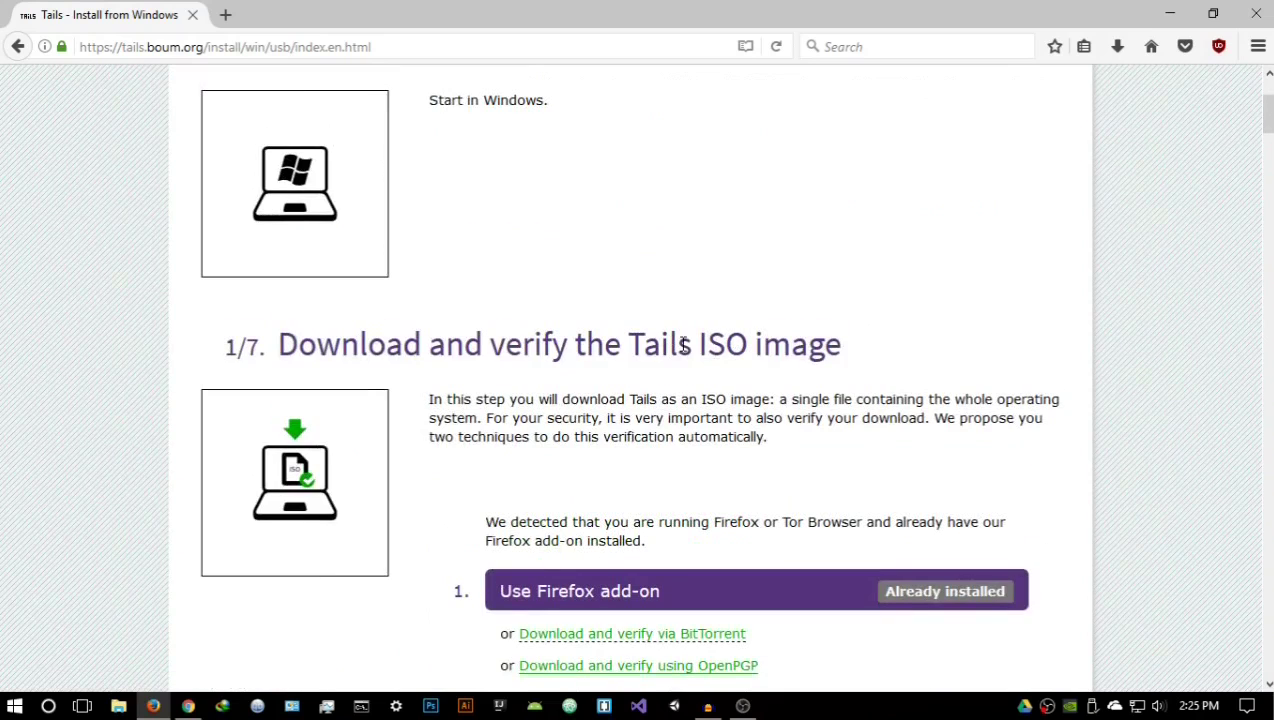
scroll(685, 347, up, 2)
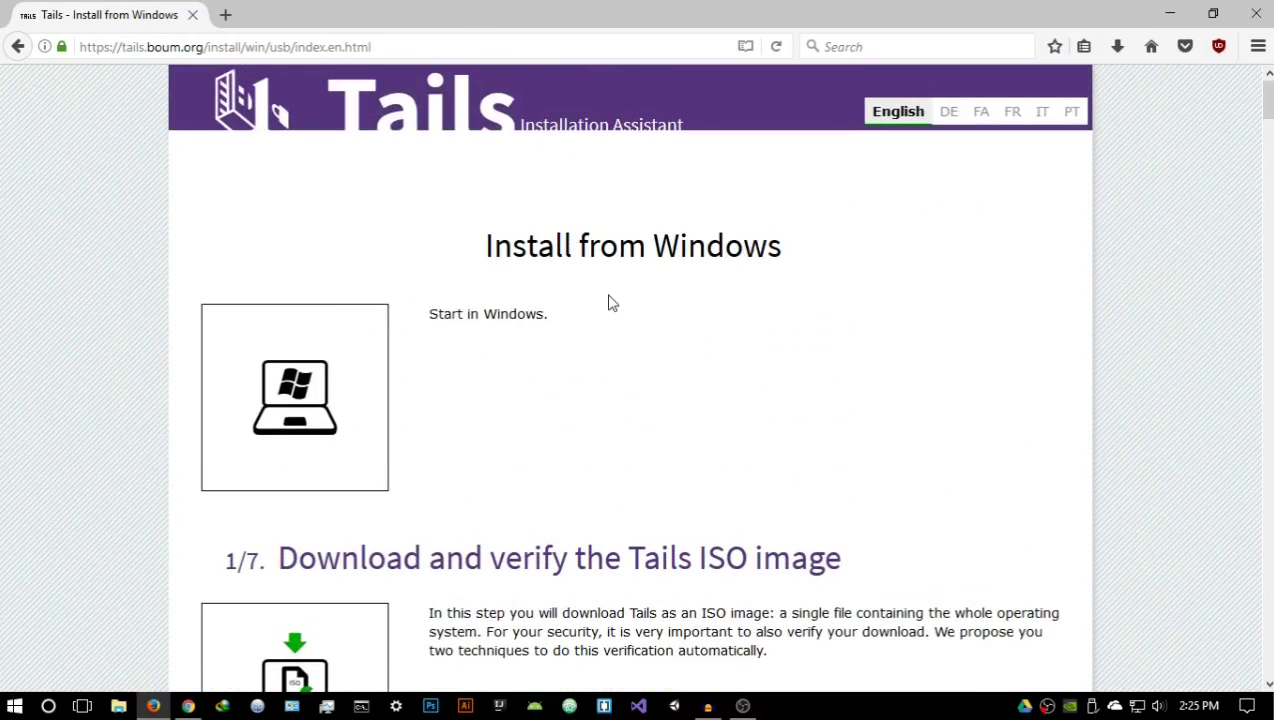
scroll(651, 324, down, 5)
scroll(658, 332, down, 5)
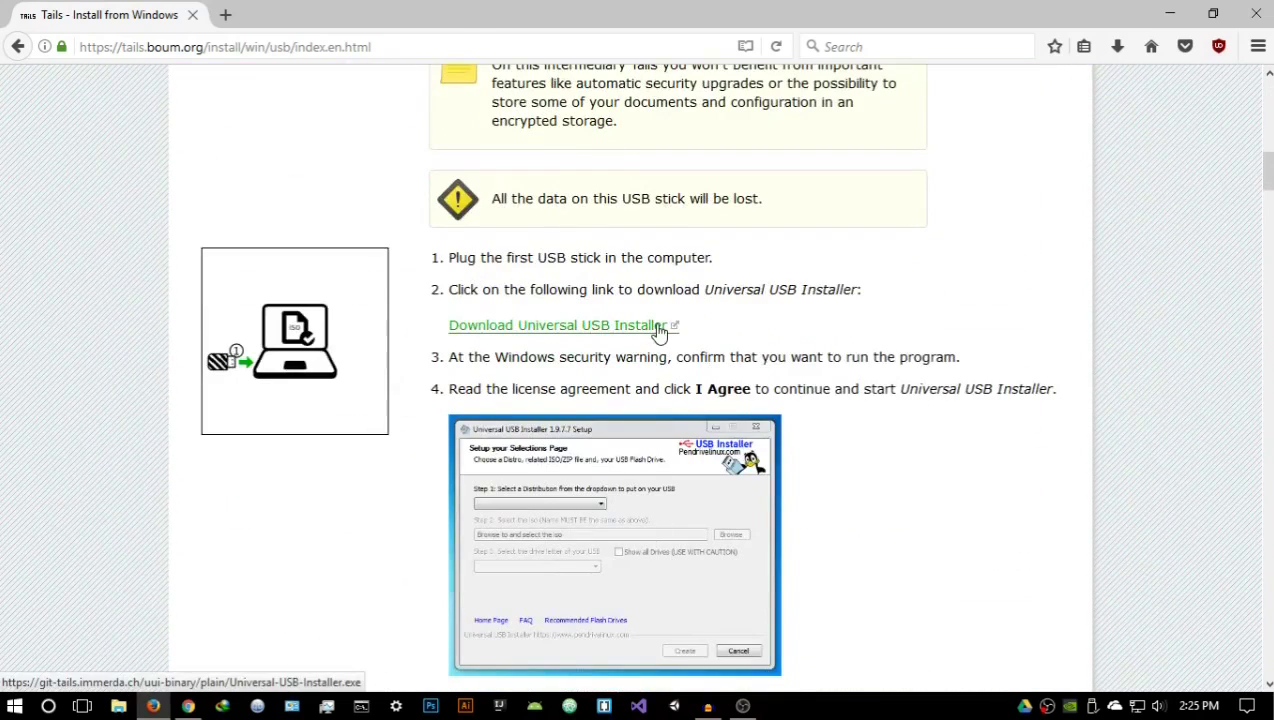
scroll(557, 300, up, 3)
scroll(560, 310, down, 1)
scroll(560, 306, down, 1)
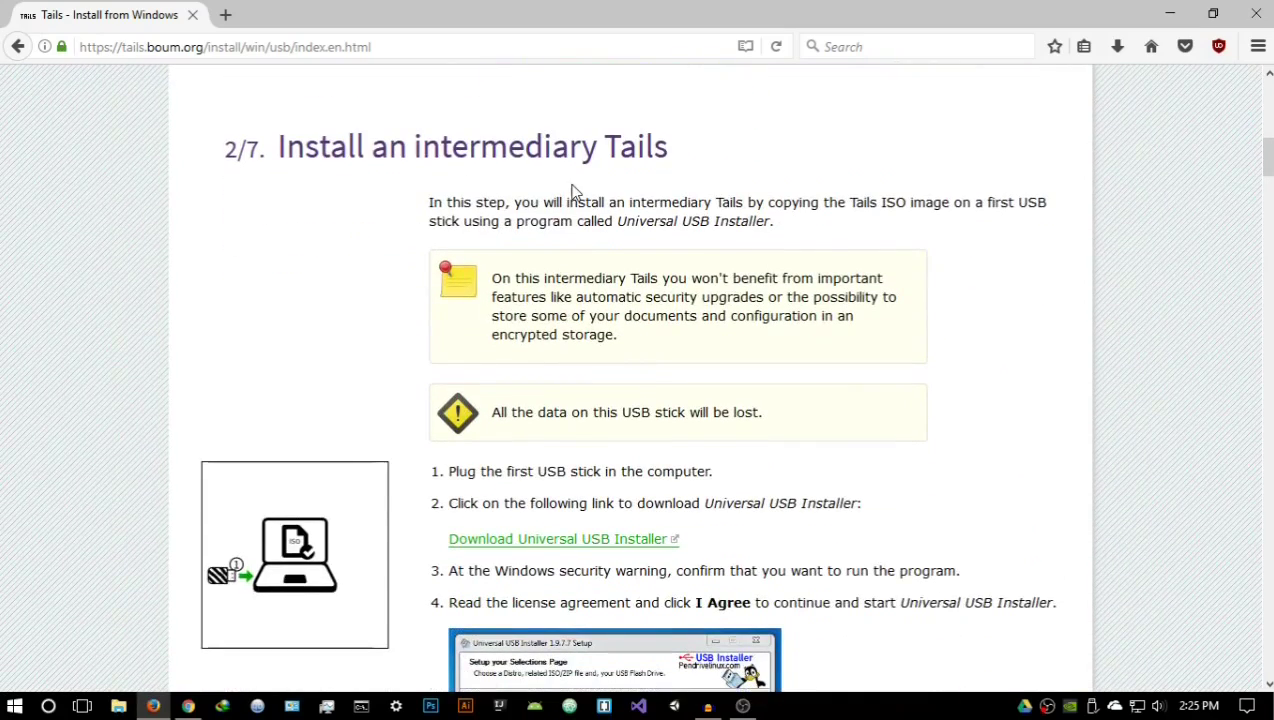
scroll(640, 266, down, 3)
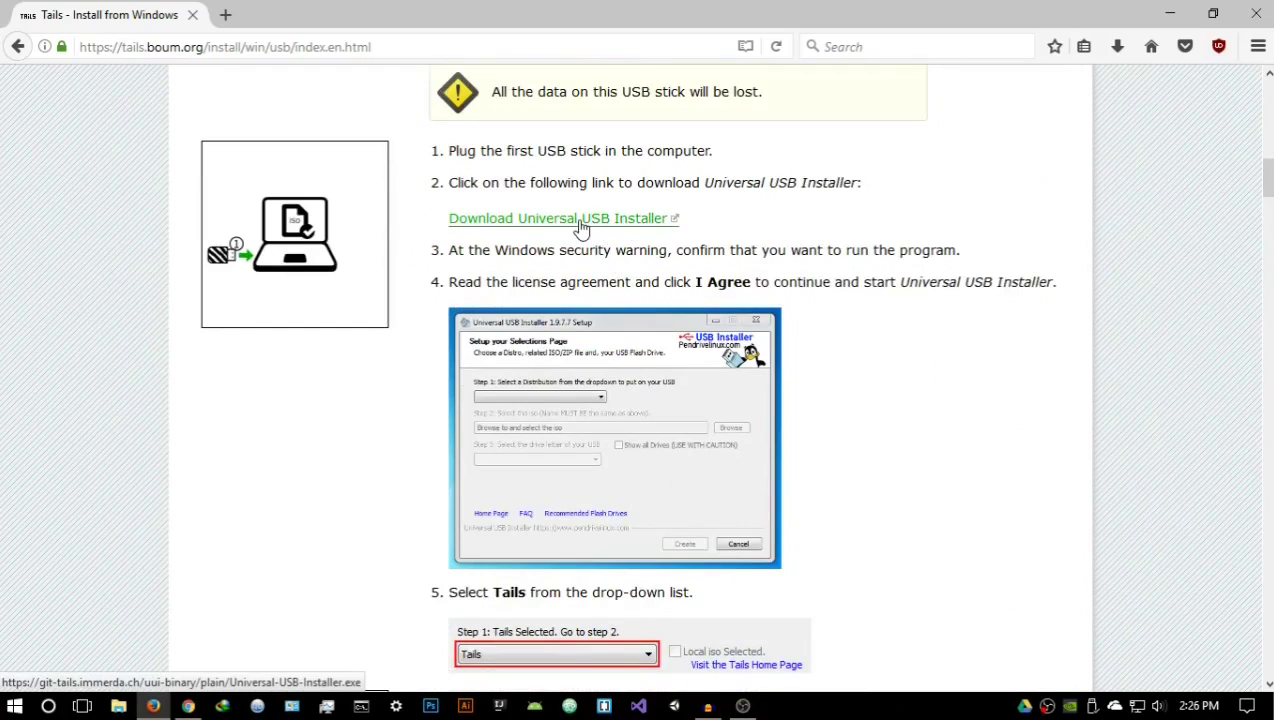
Step: Open the installer link in a new tab, save Universal-USB-Installer.exe, and minimise Firefox
right_click(582, 228)
click(615, 237)
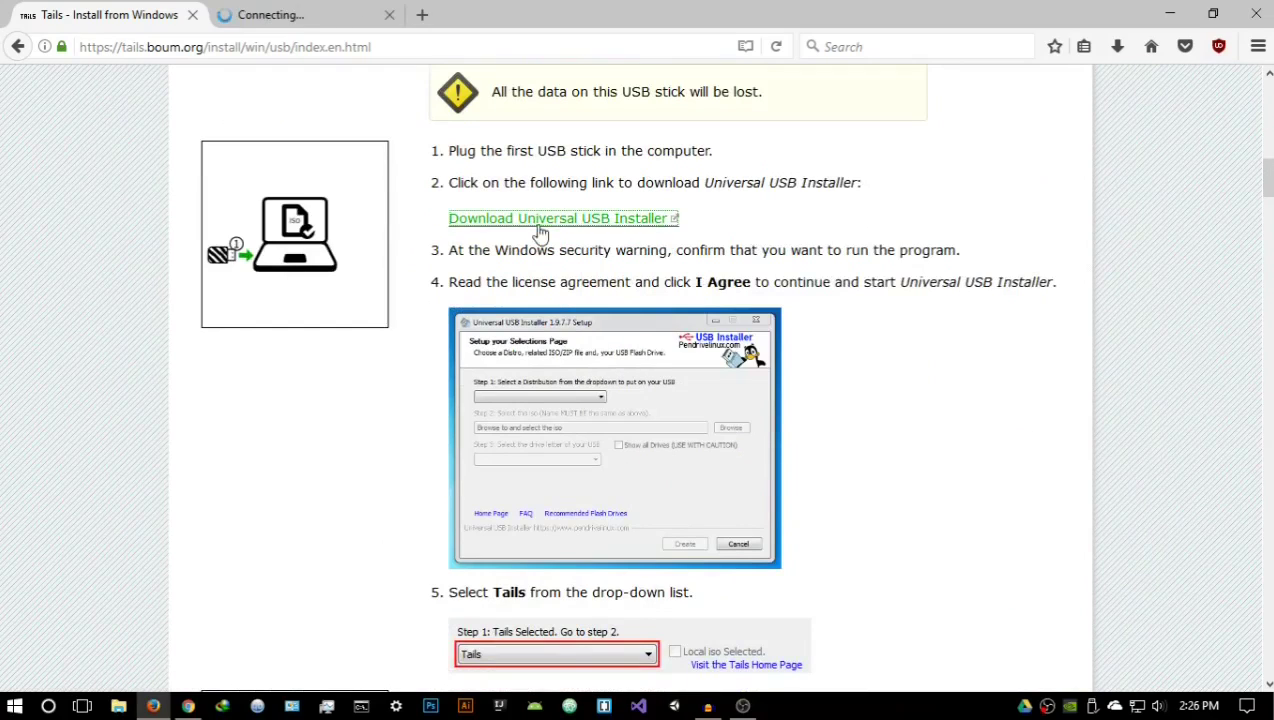
click(238, 22)
click(162, 22)
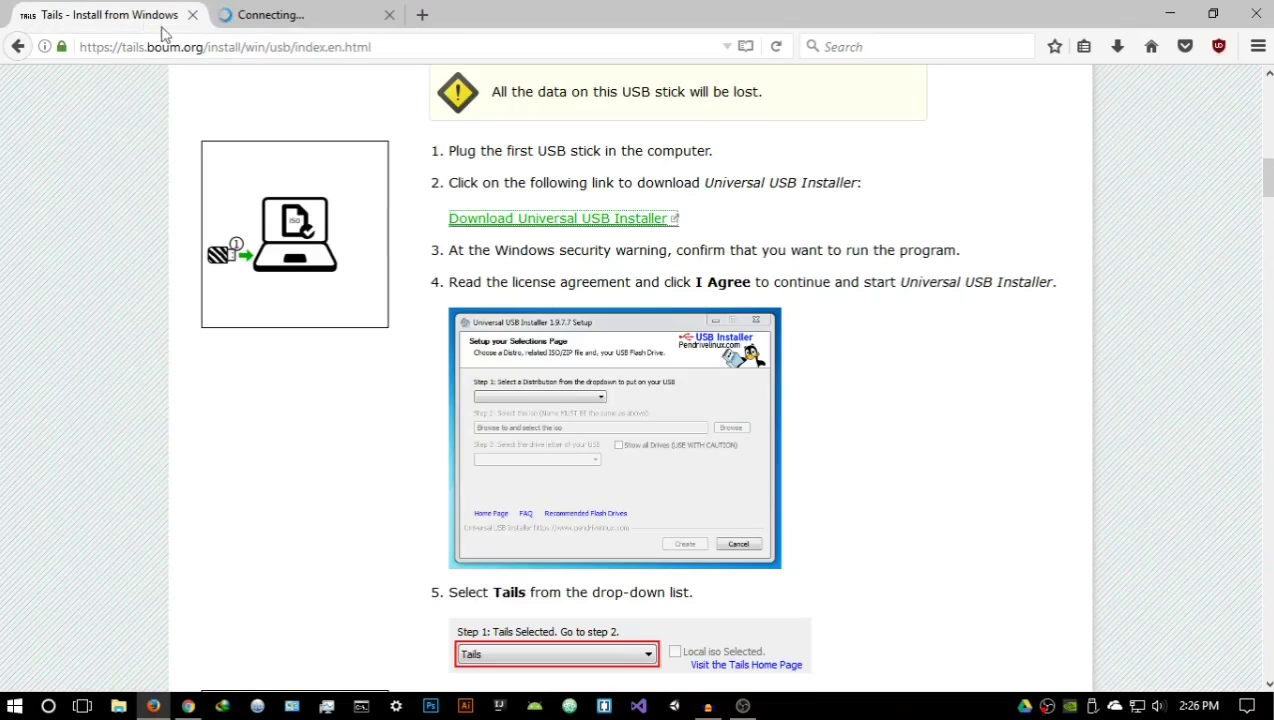
click(288, 26)
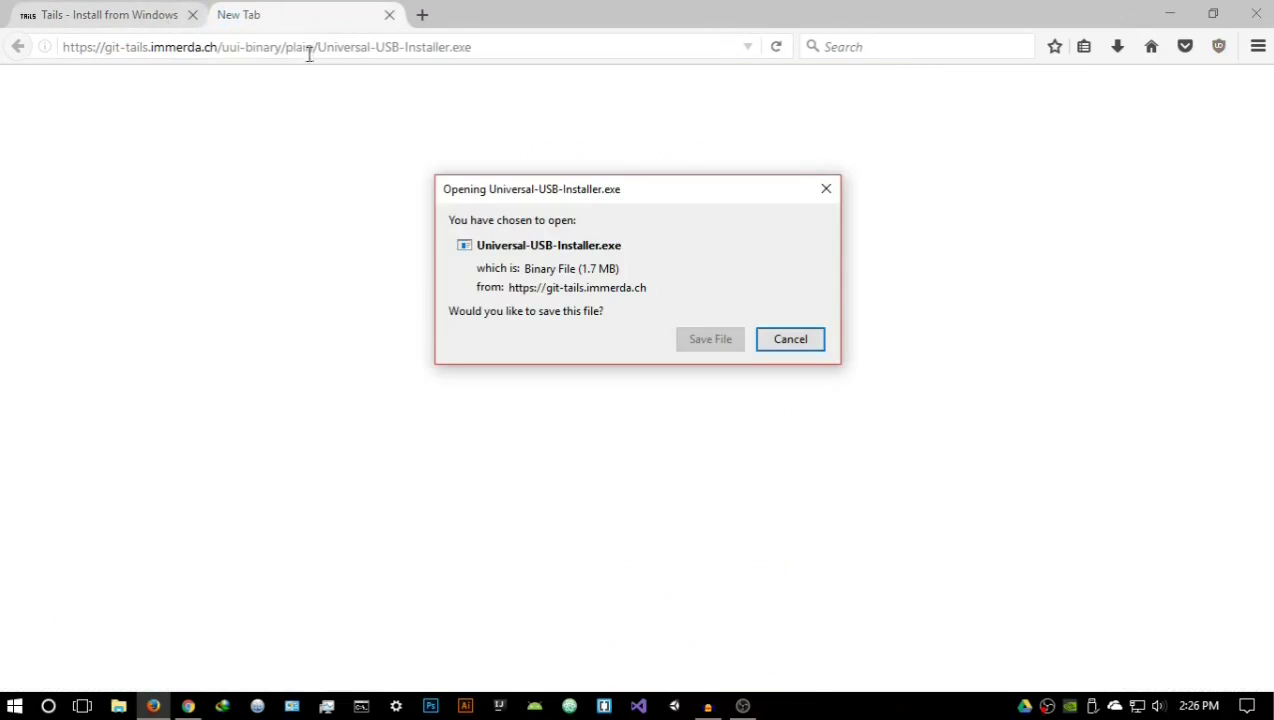
click(700, 342)
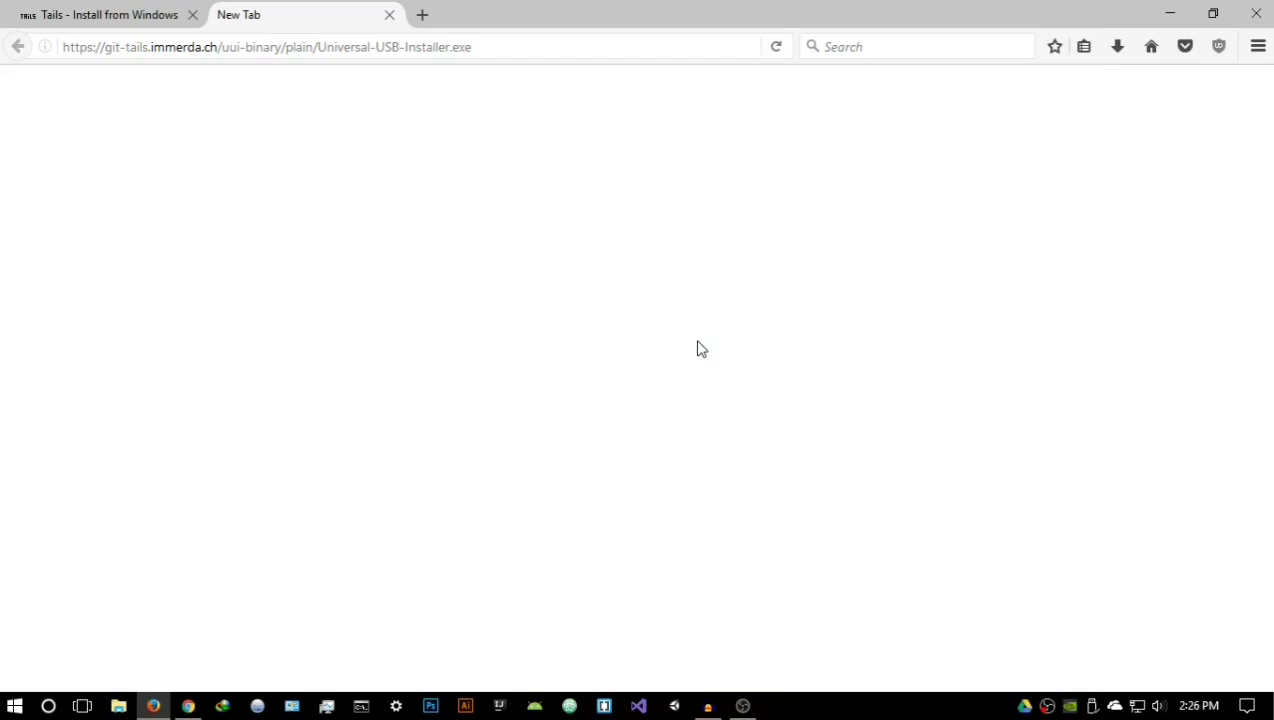
click(1184, 18)
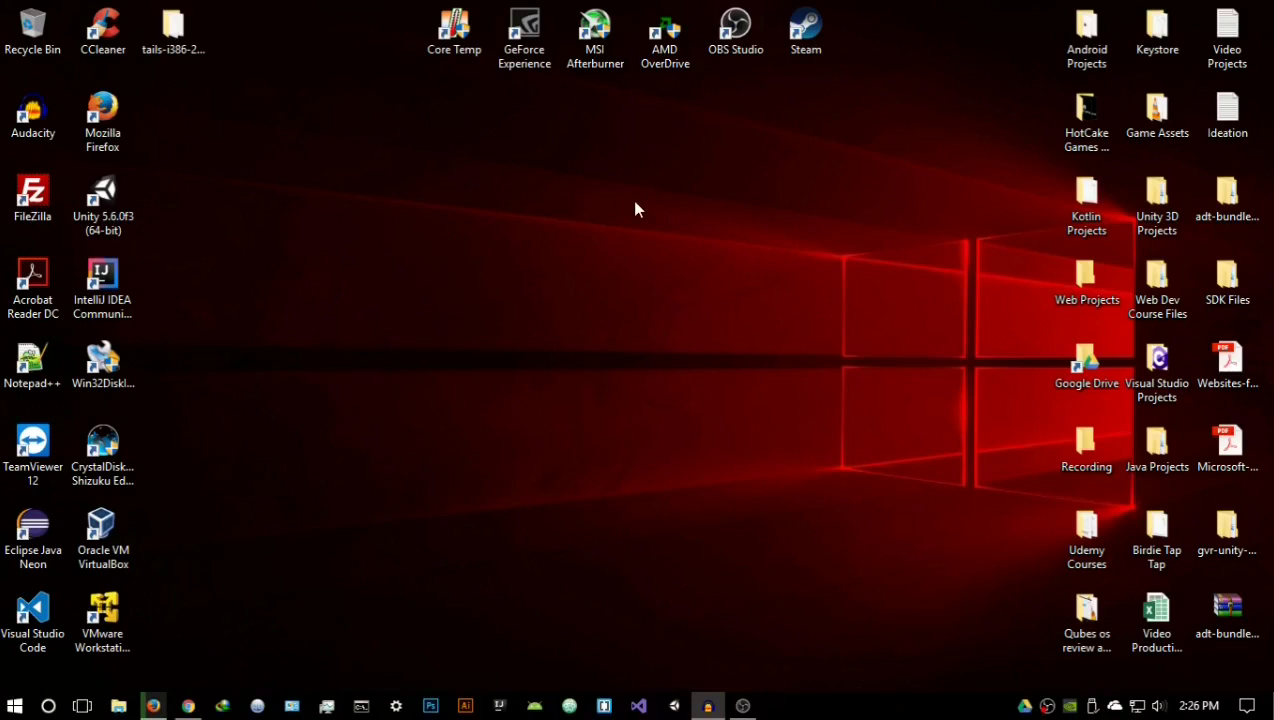
Step: Launch VMware Workstation 12 Player, check Firefox's download progress, and centre the VMware window
click(122, 648)
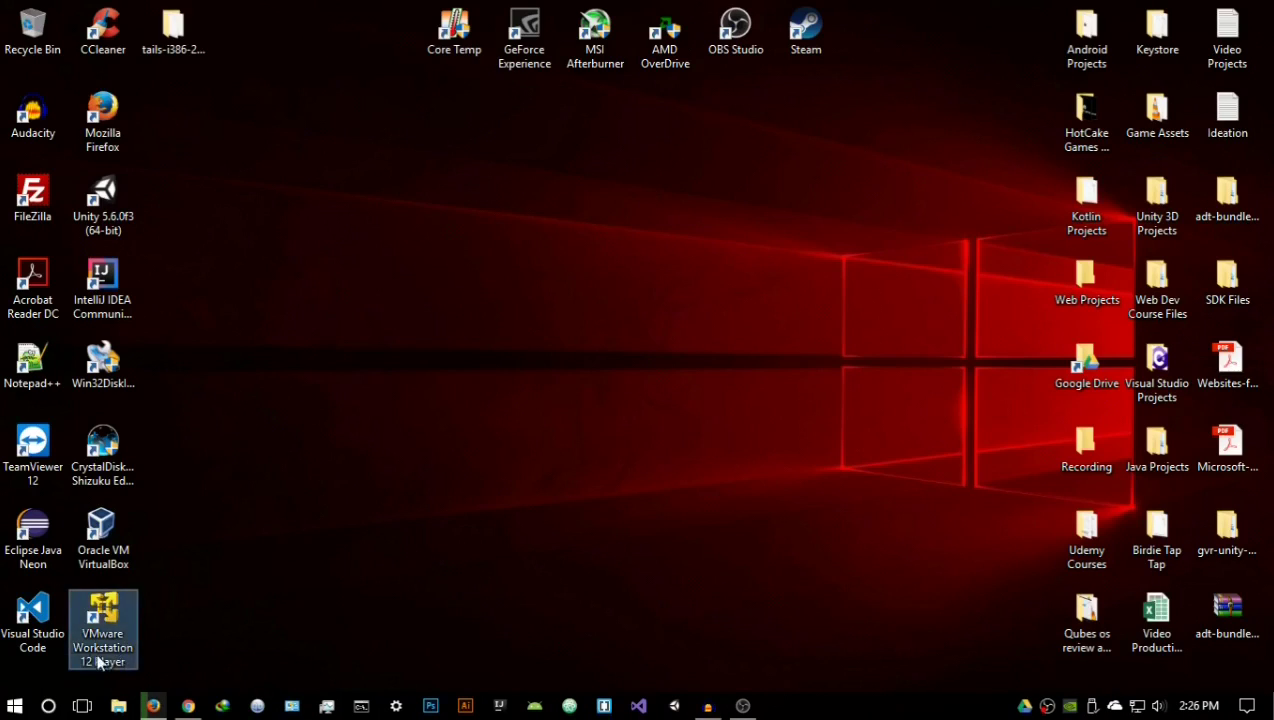
double_click(106, 637)
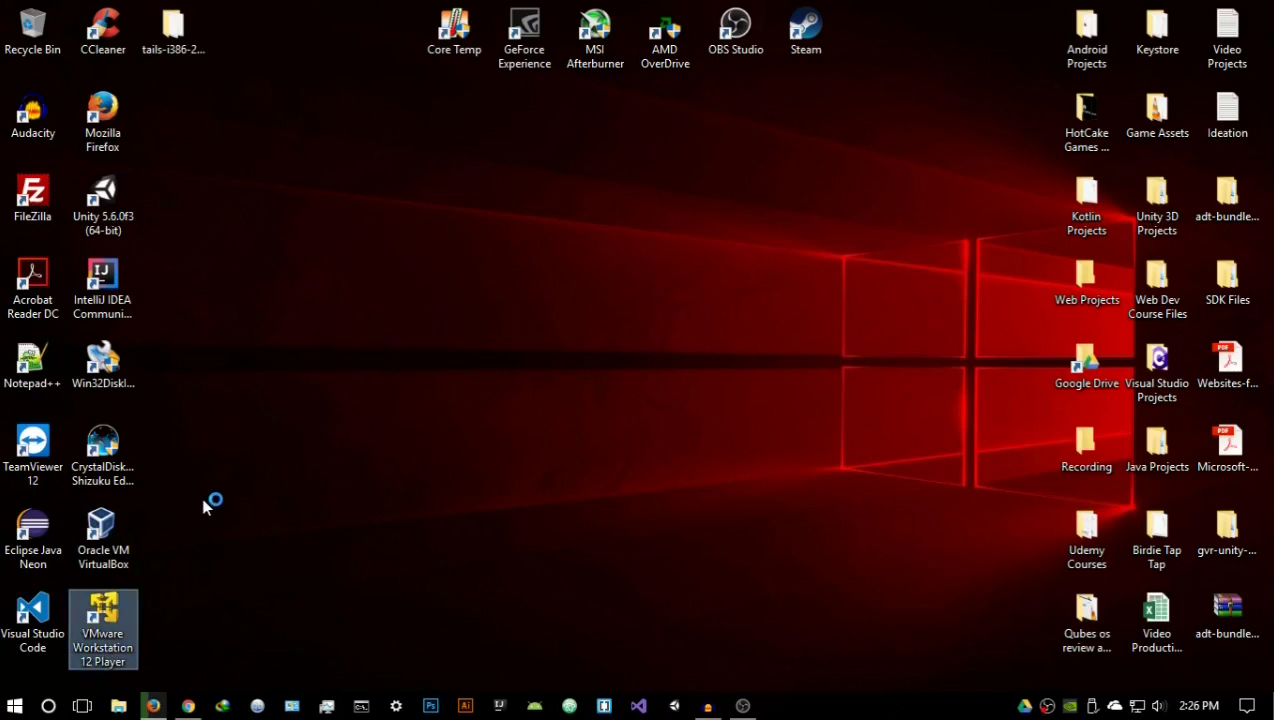
click(153, 706)
click(1130, 47)
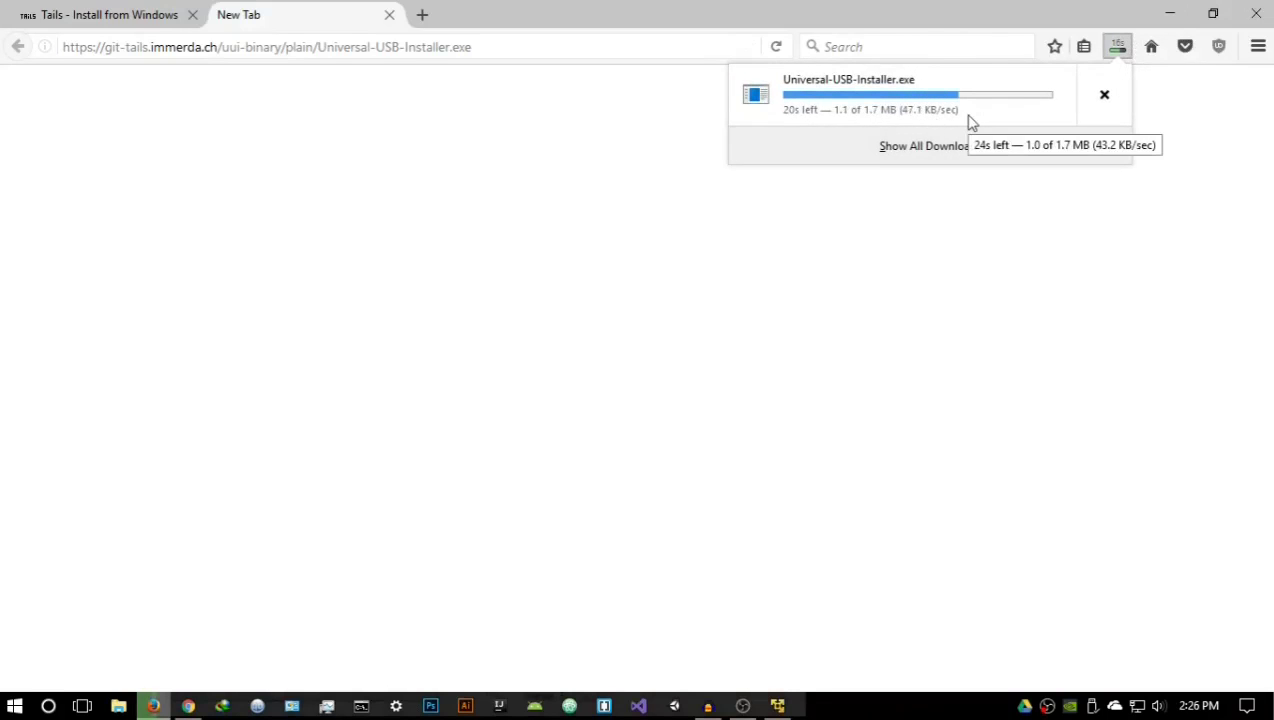
click(1170, 14)
drag(645, 160, 844, 112)
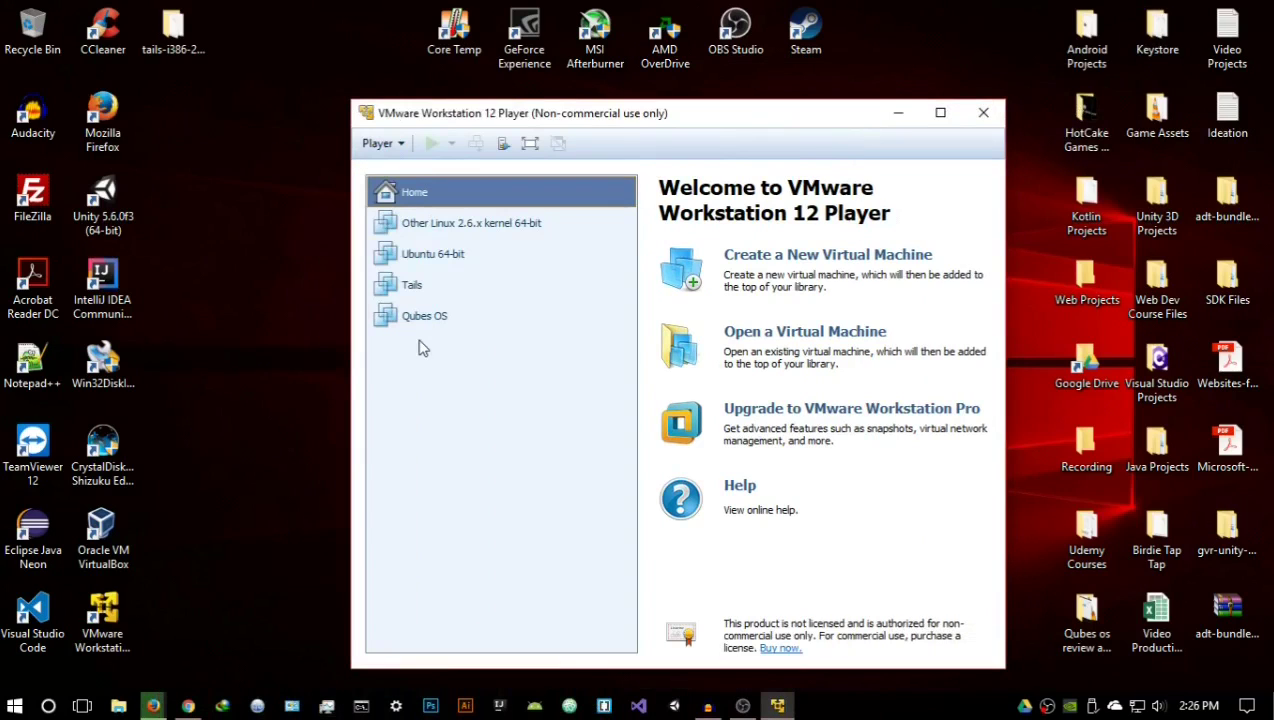
Step: Look through the VM library, then start the New Virtual Machine Wizard from Home
click(418, 287)
key(Down)
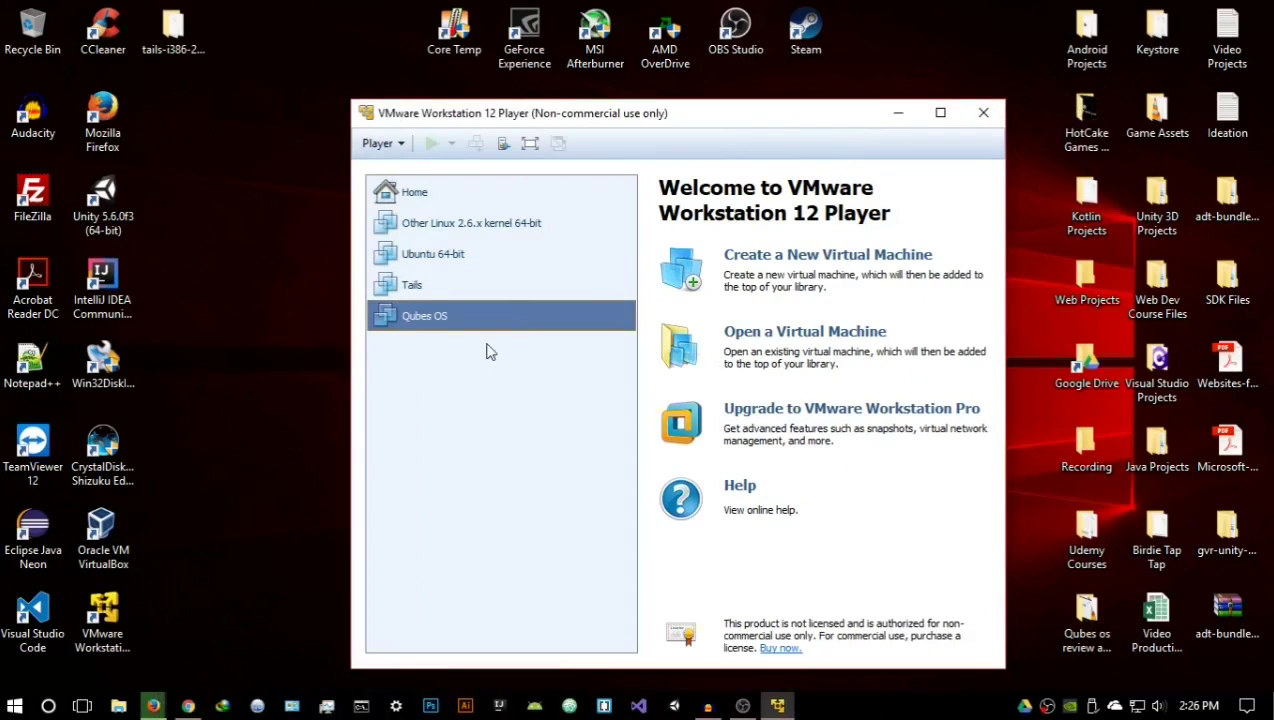
click(458, 193)
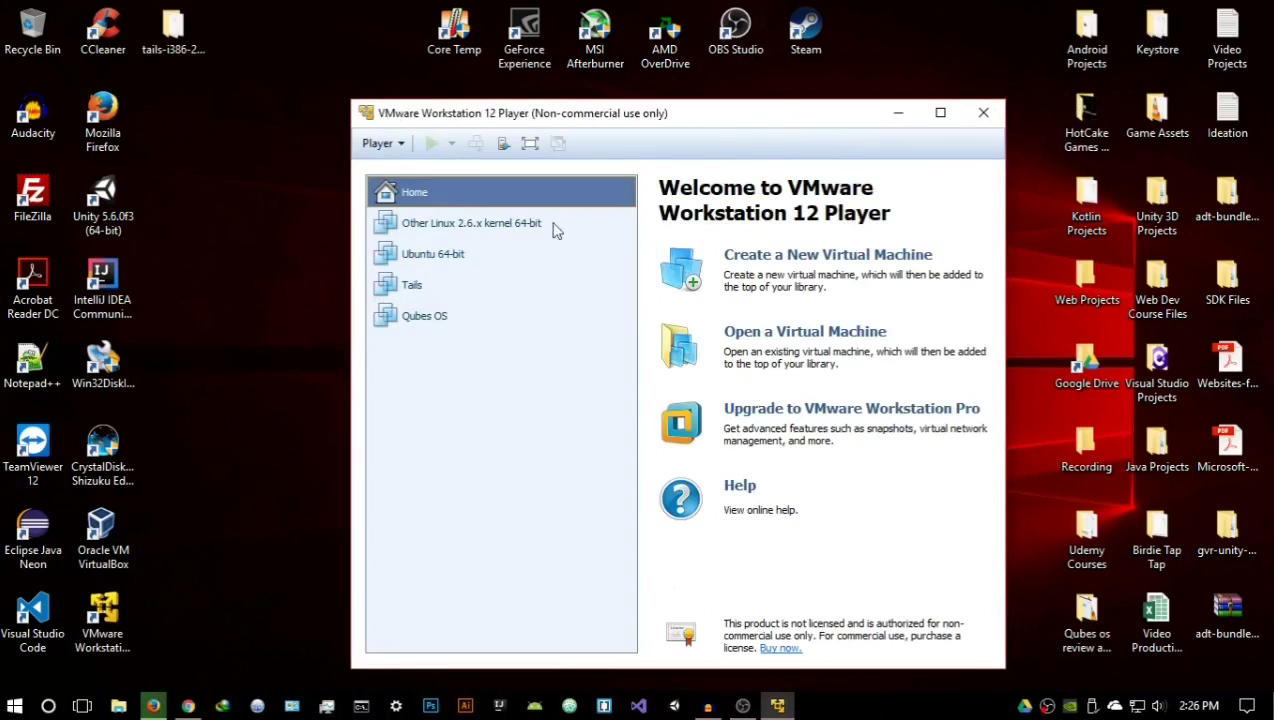
click(774, 262)
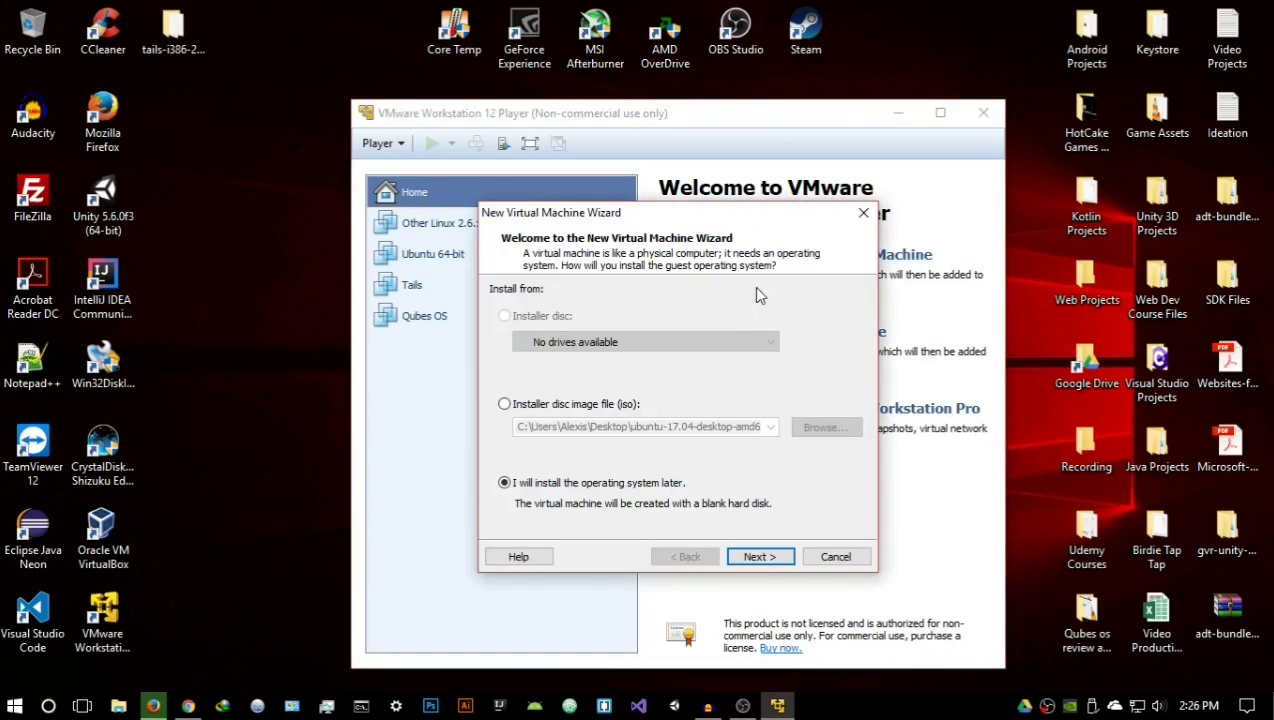
Step: Choose the Desktop\tails-i386-2.12 ISO as the installer disc image and continue
click(608, 408)
click(825, 427)
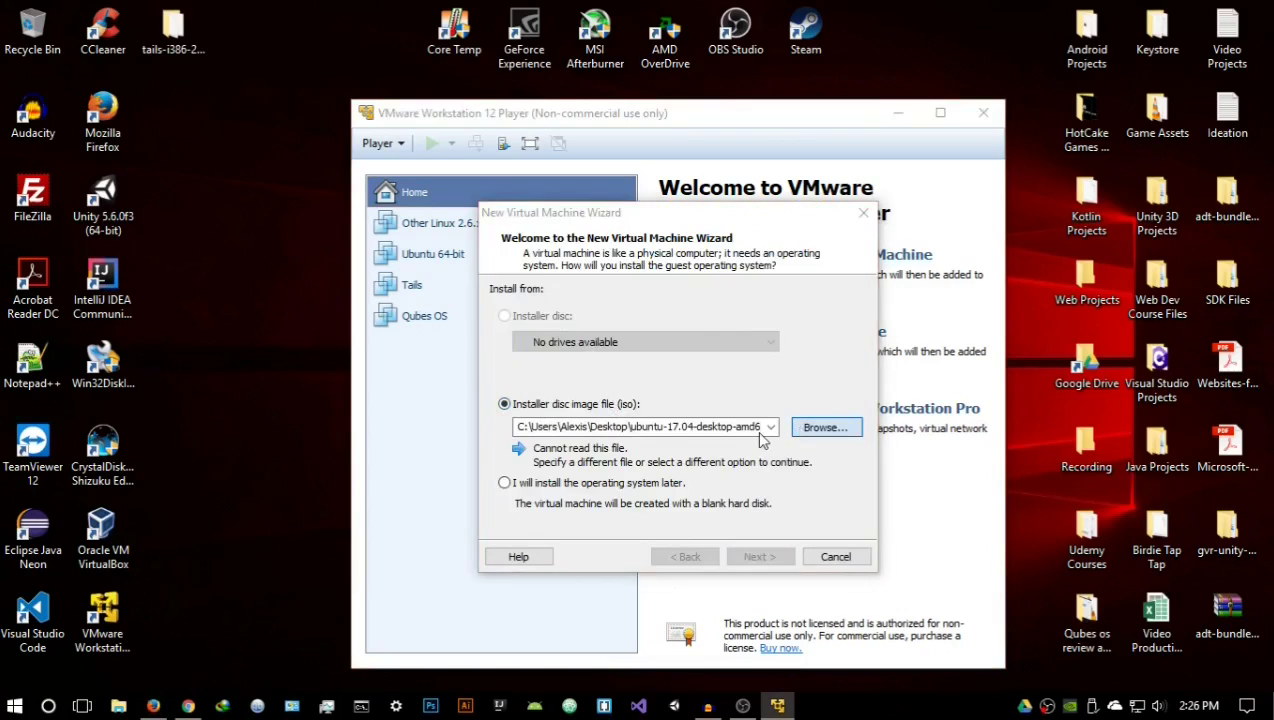
click(578, 343)
scroll(737, 430, down, 3)
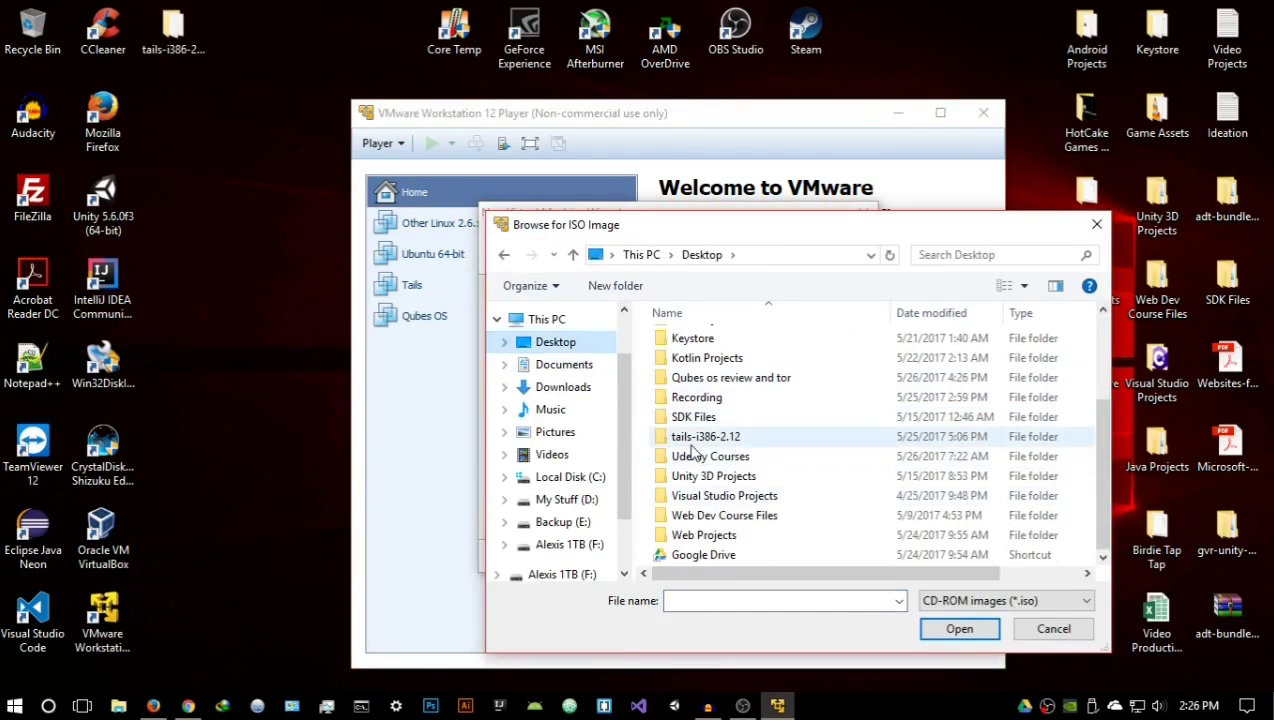
click(710, 438)
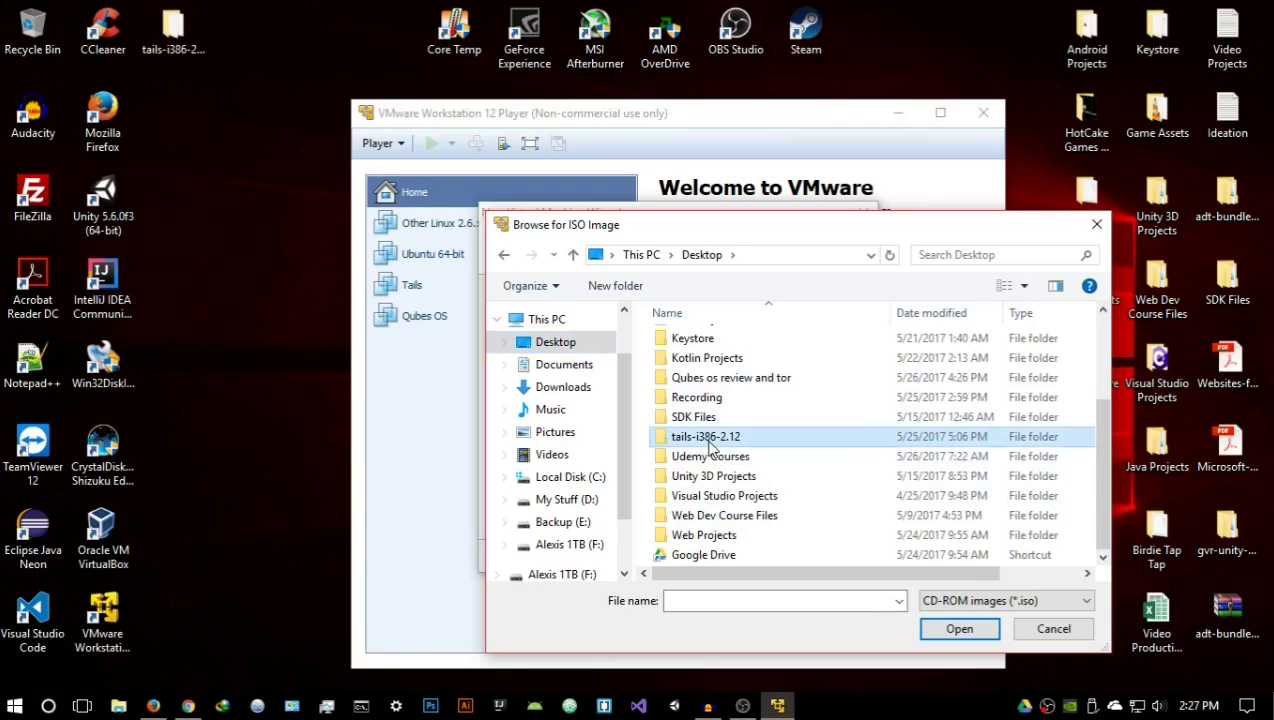
double_click(710, 448)
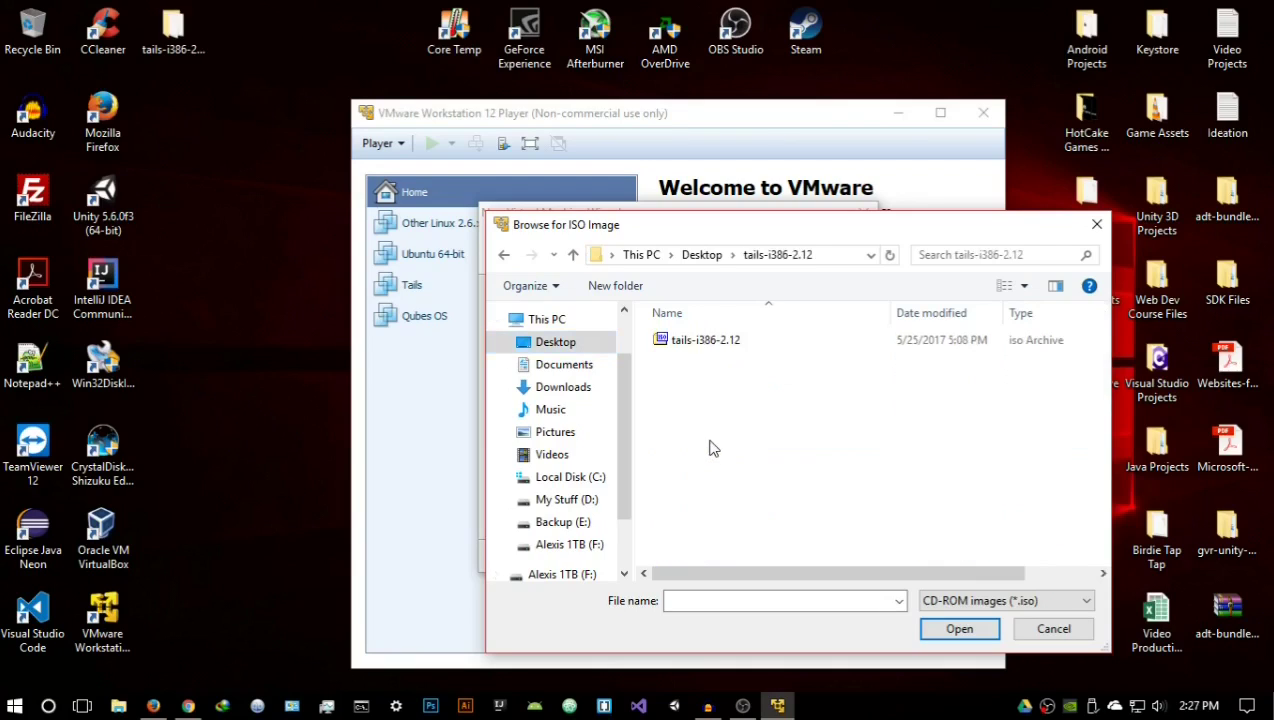
click(702, 341)
click(959, 628)
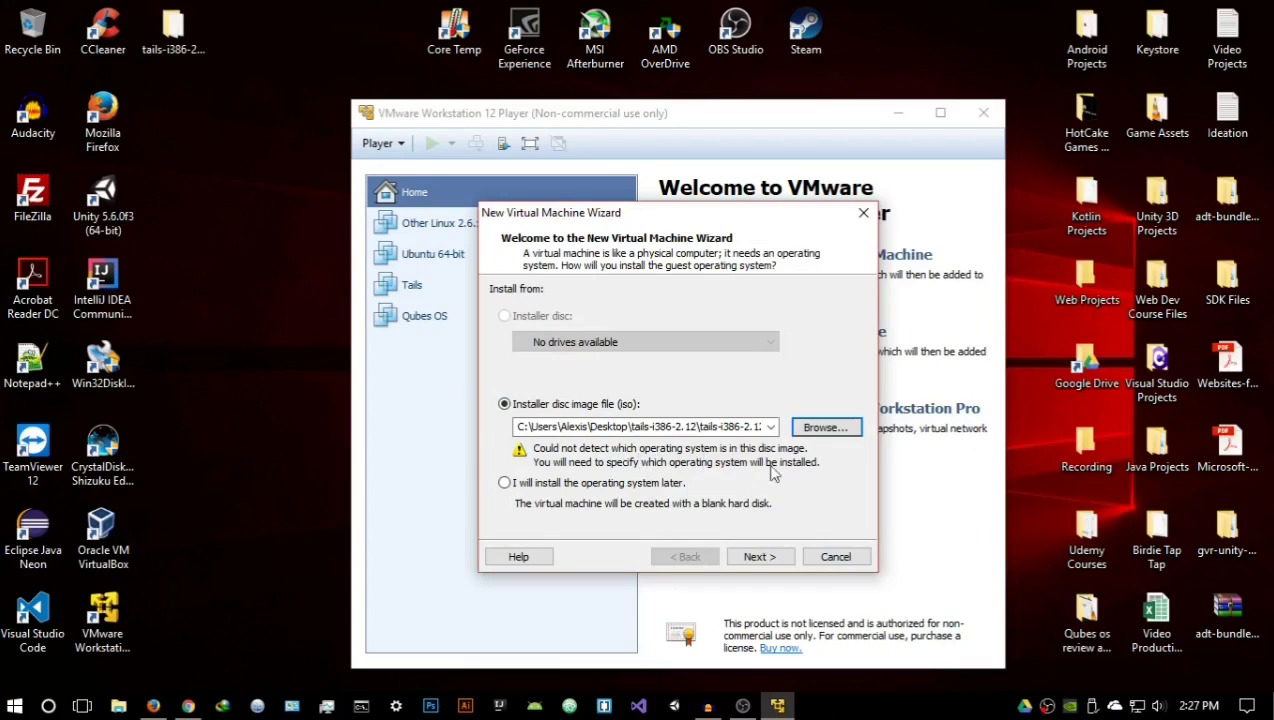
click(781, 560)
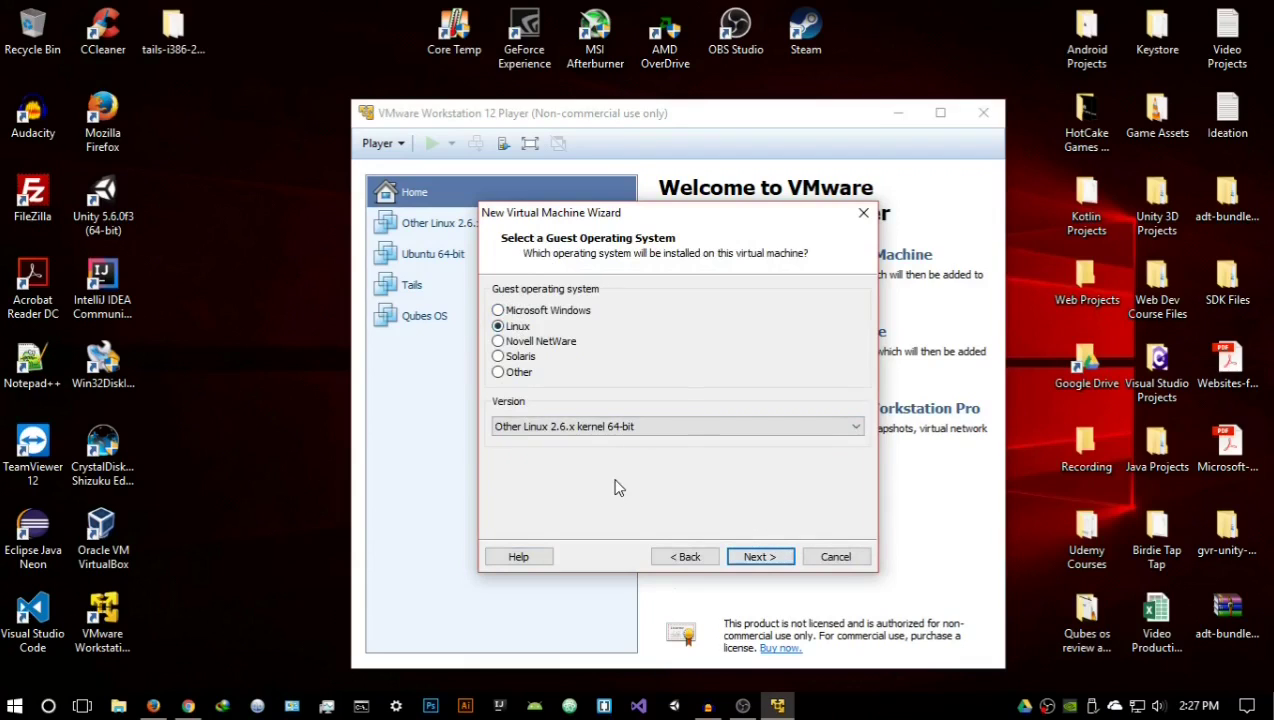
Step: Keep Linux with version Other Linux 2.6.x kernel 64-bit as the guest system
click(616, 432)
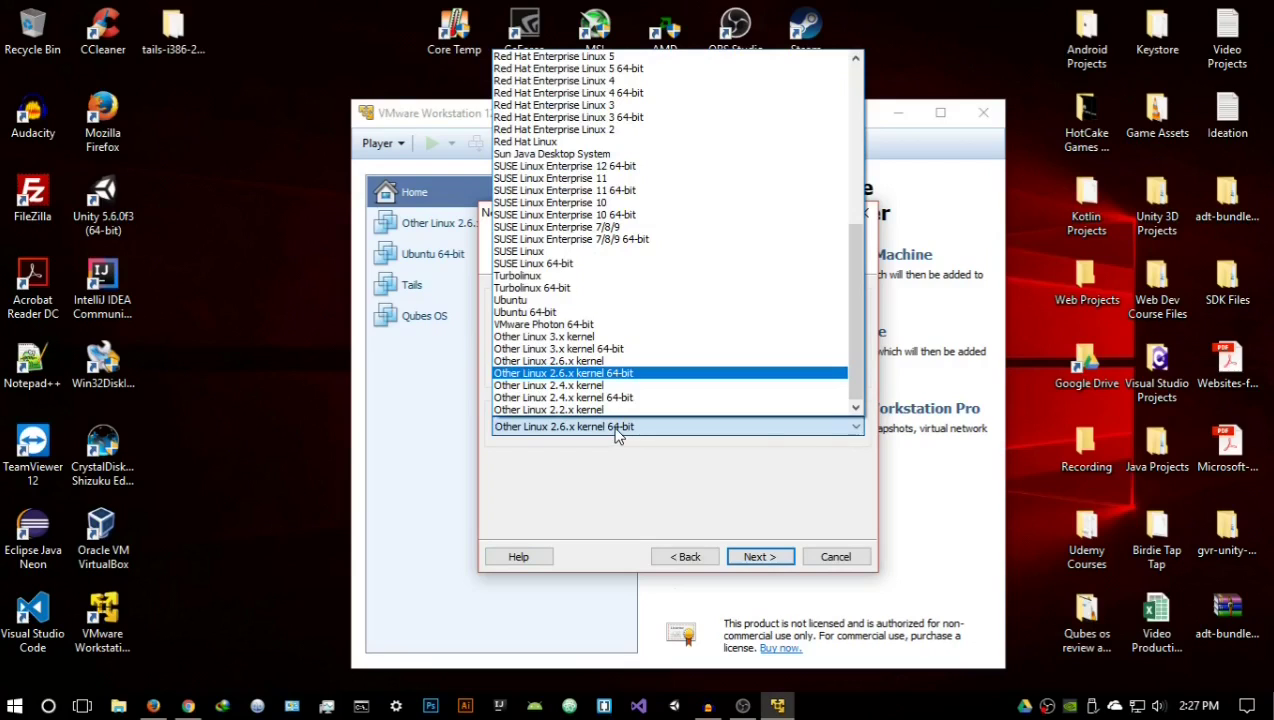
click(607, 376)
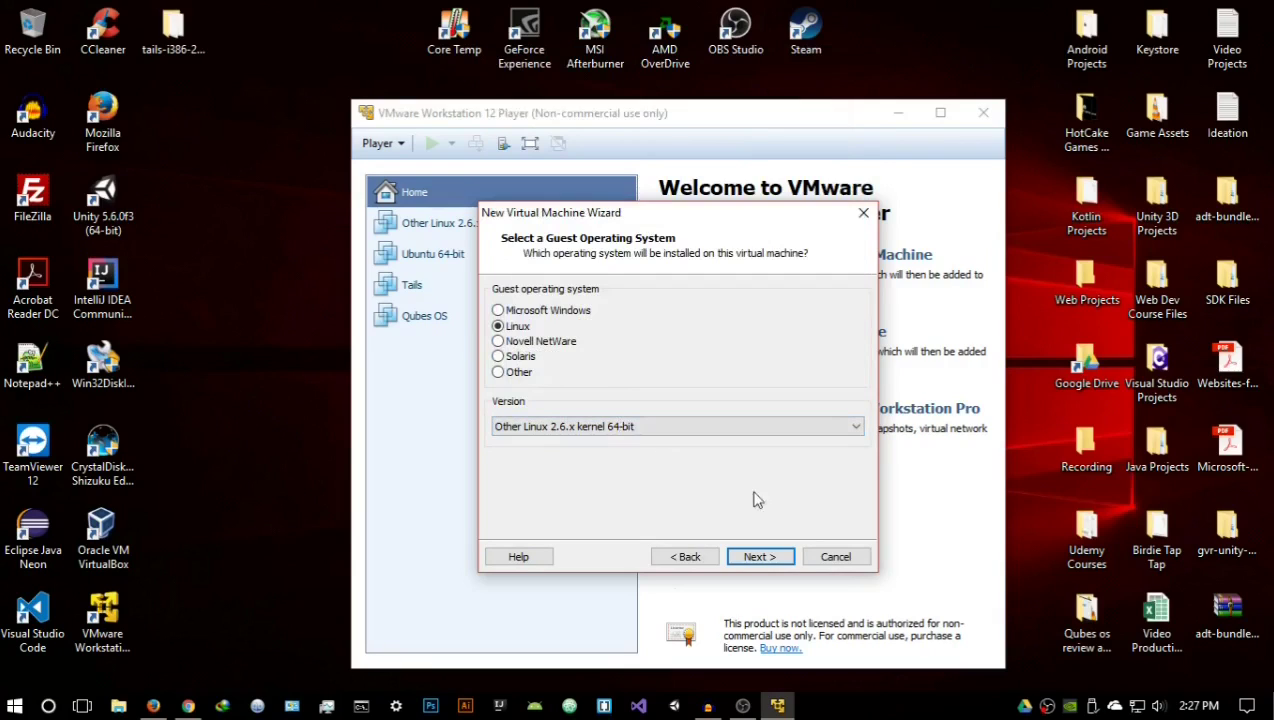
click(759, 556)
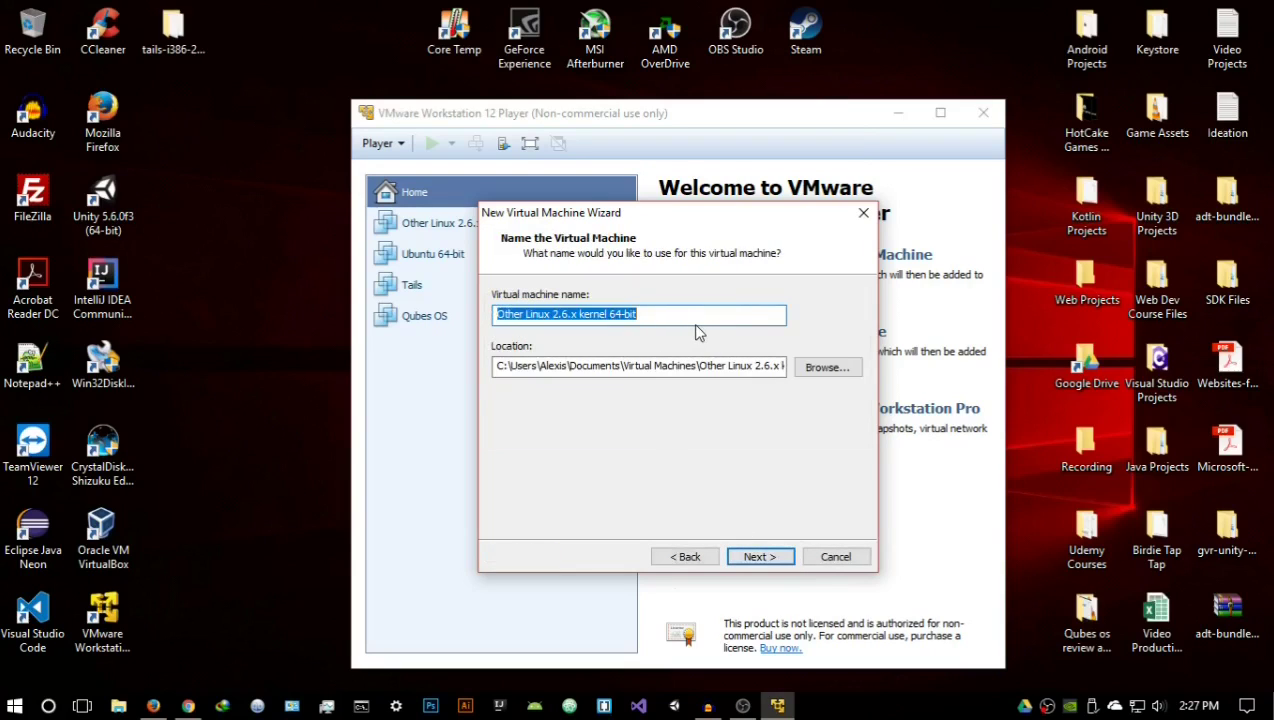
Step: Set the machine location to D:\Virtual OS and dismiss the path-already-exists error
click(802, 371)
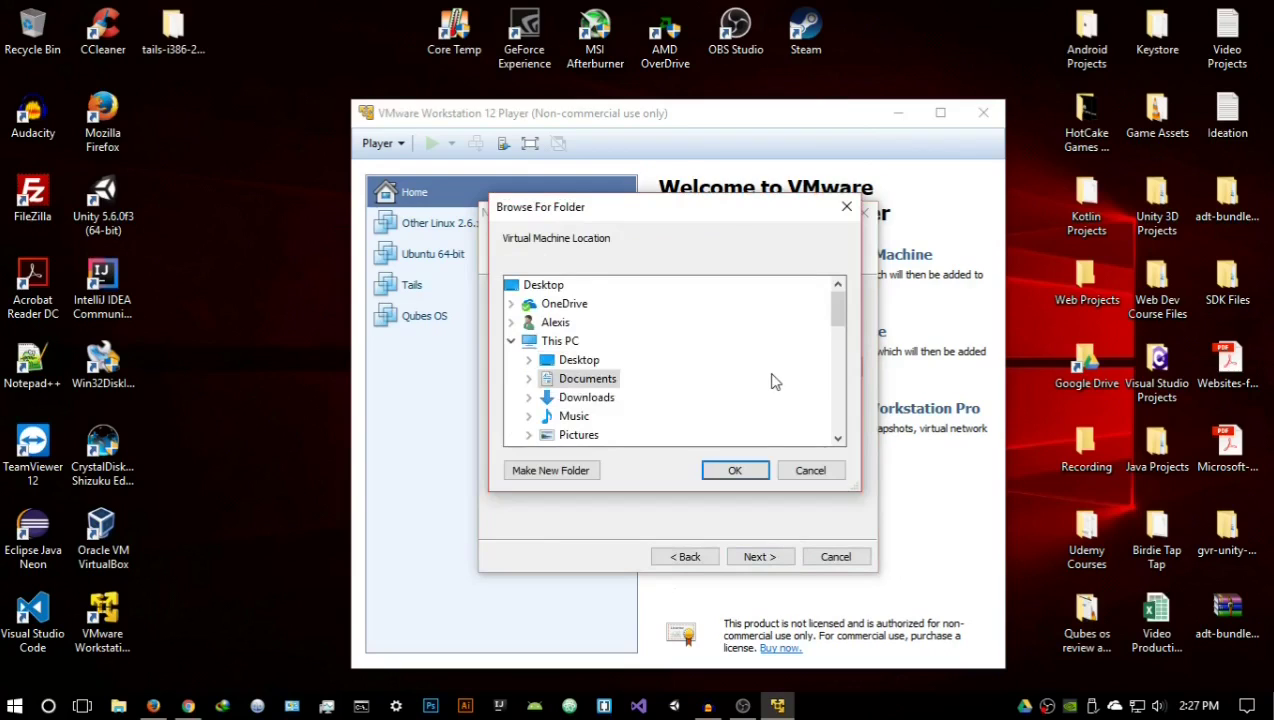
scroll(583, 356, down, 4)
scroll(585, 345, up, 1)
click(590, 322)
click(605, 416)
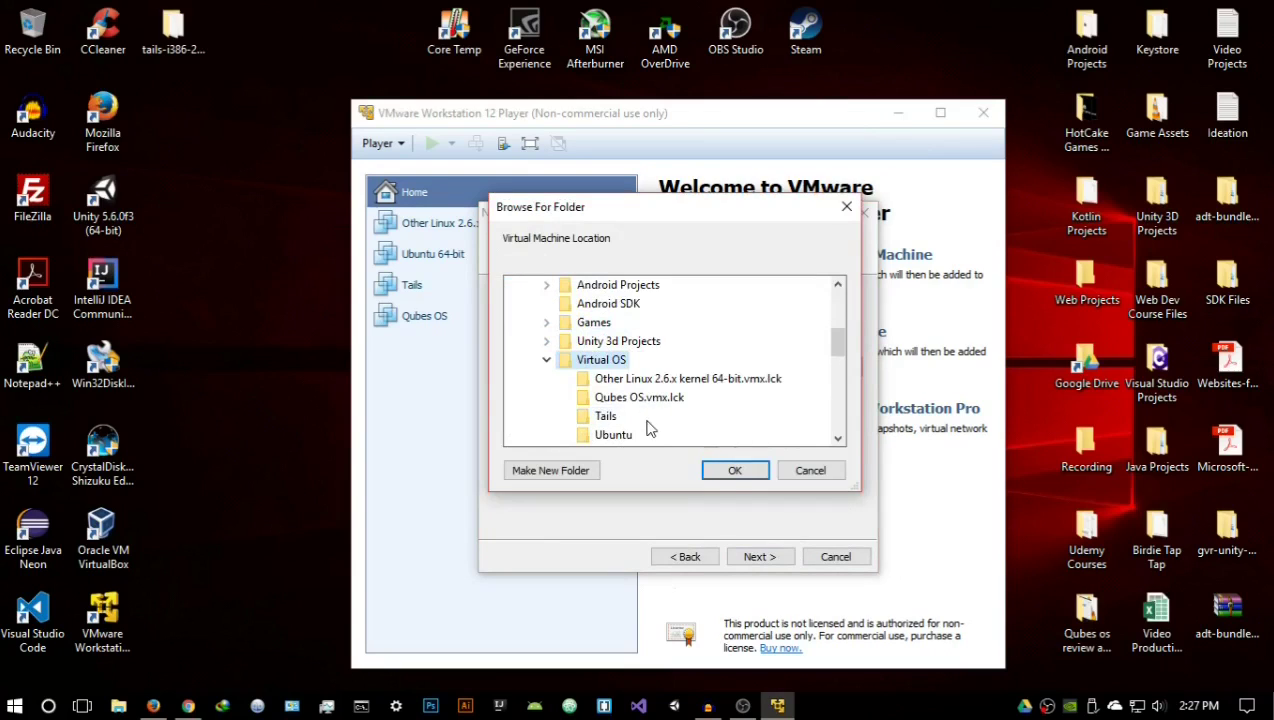
click(733, 470)
click(762, 557)
click(762, 421)
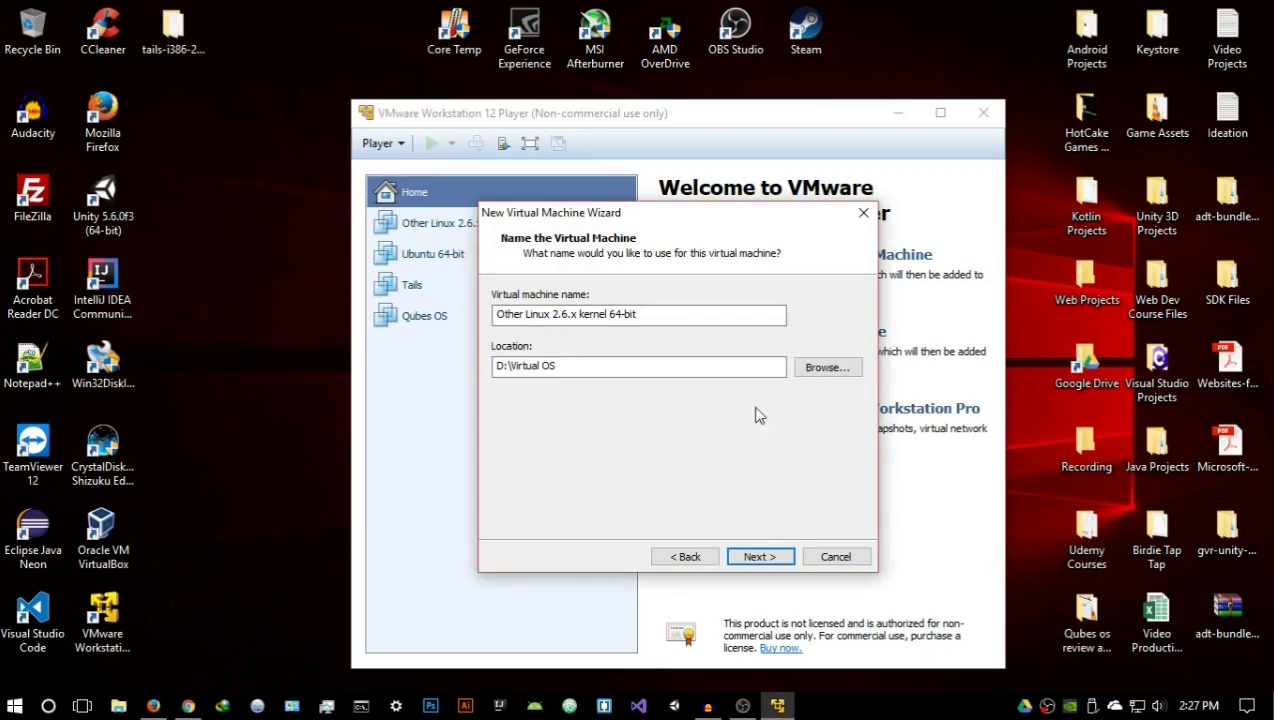
Step: Create a new 'Tails test' folder inside D:\Virtual OS and use it as the location
click(812, 376)
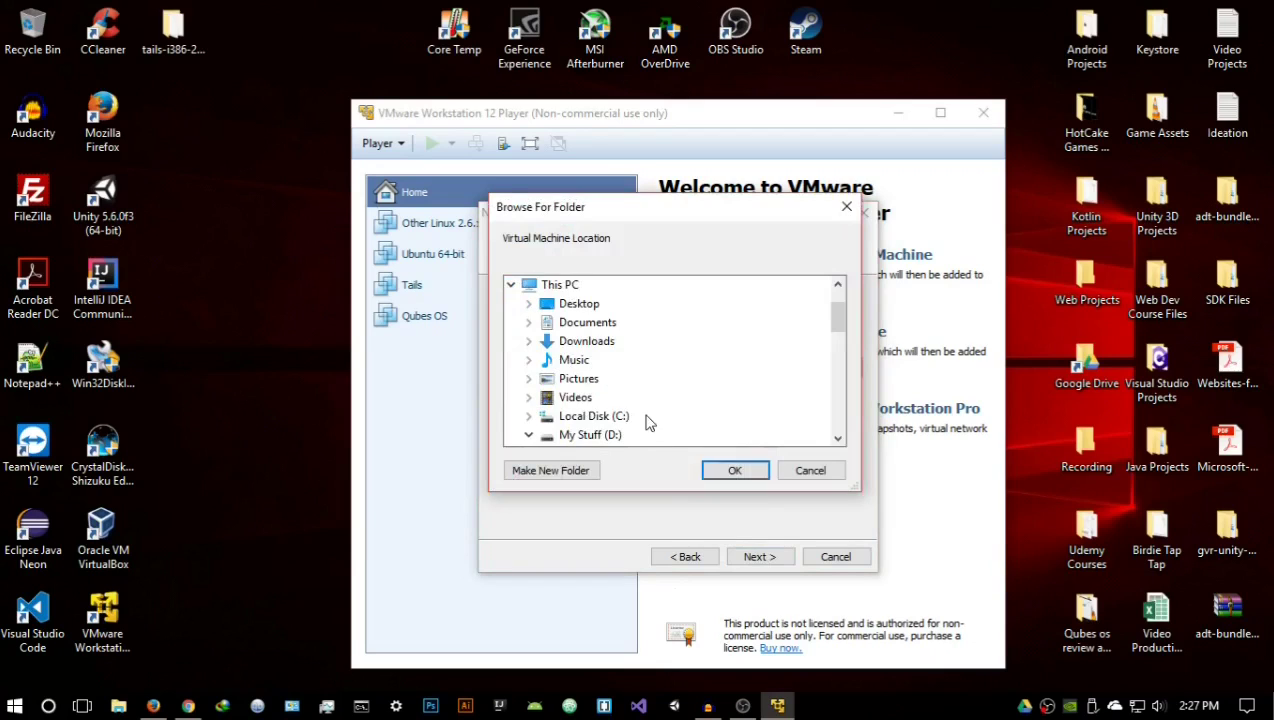
scroll(606, 393, down, 2)
click(606, 418)
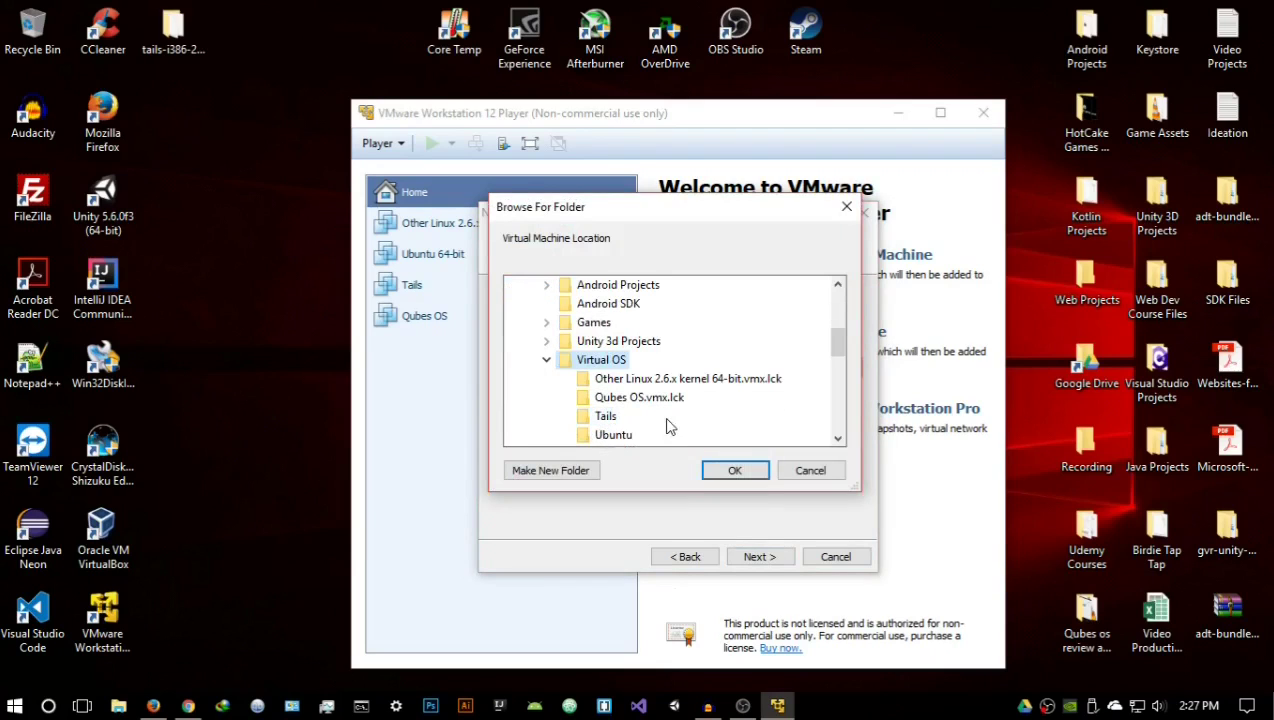
scroll(606, 428, down, 2)
scroll(608, 428, up, 1)
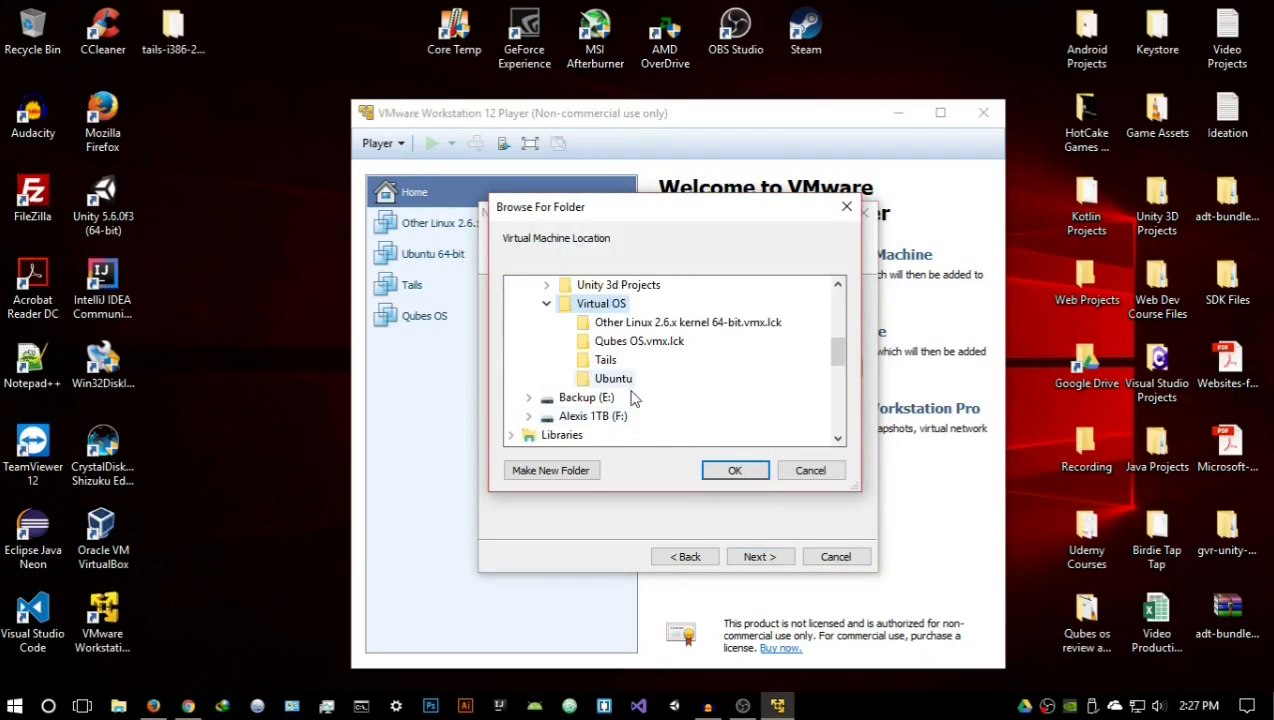
click(592, 470)
text(Tails)
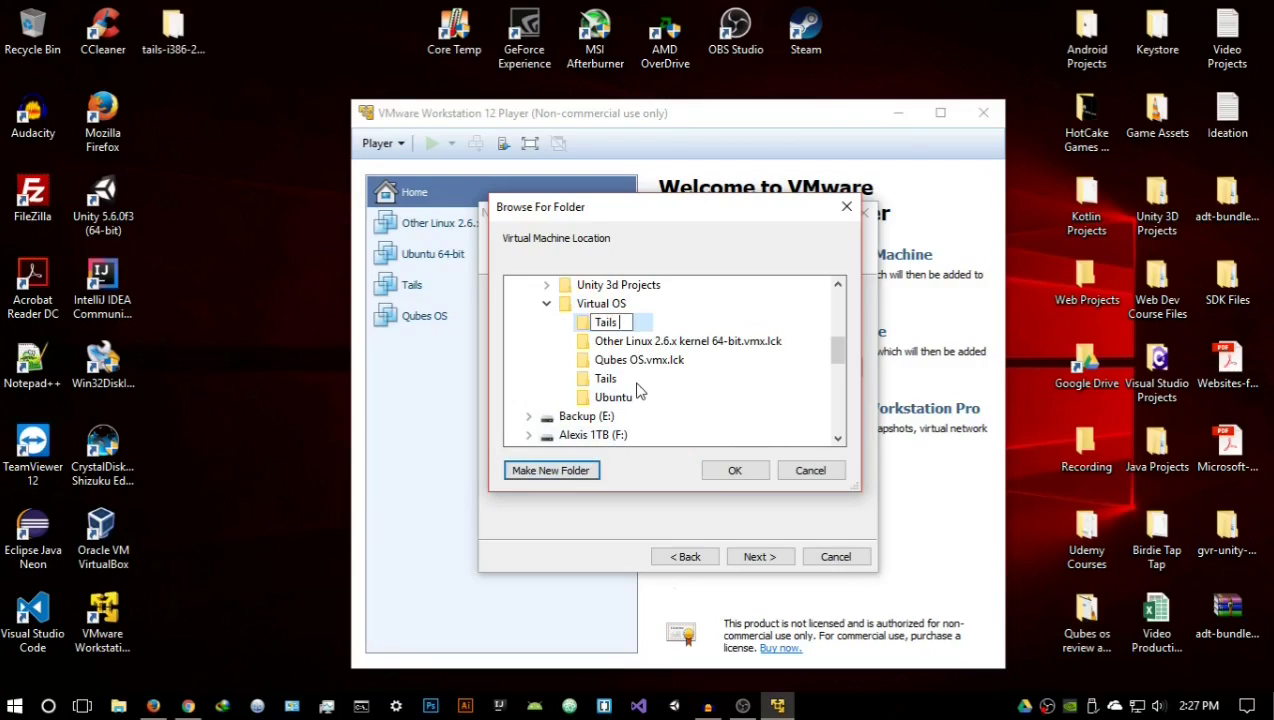
text( test)
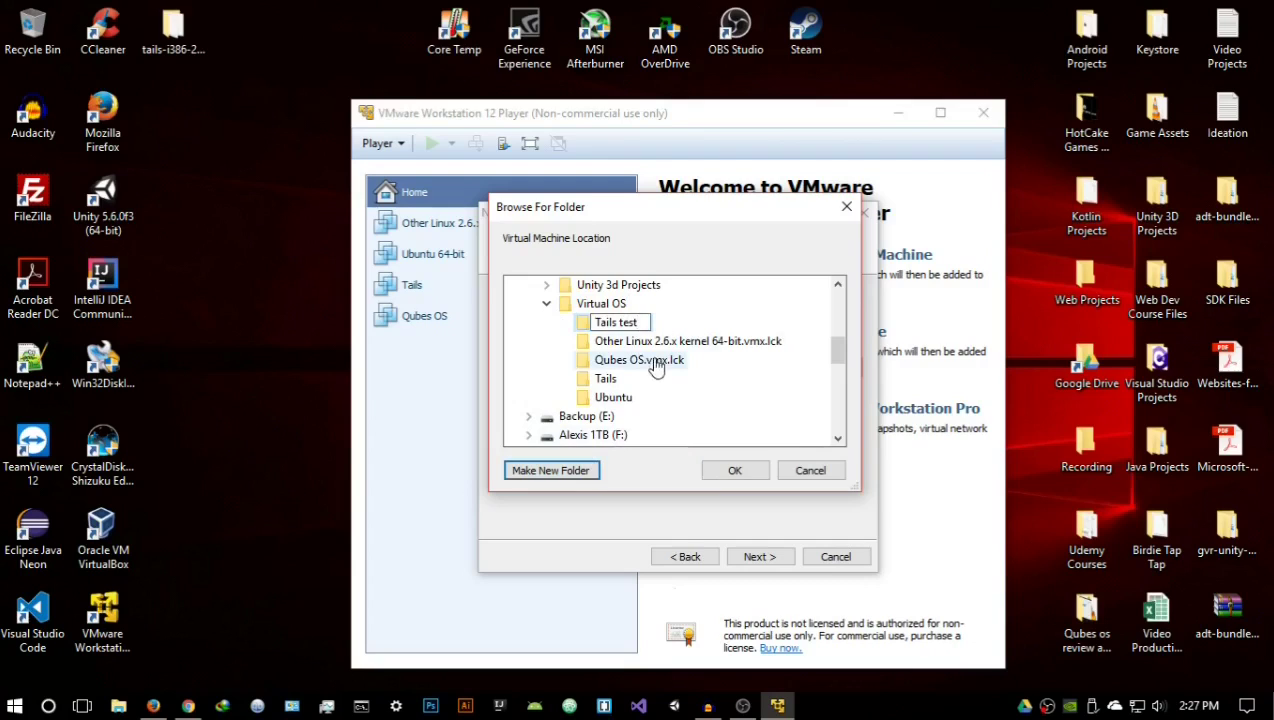
key(Return)
click(734, 470)
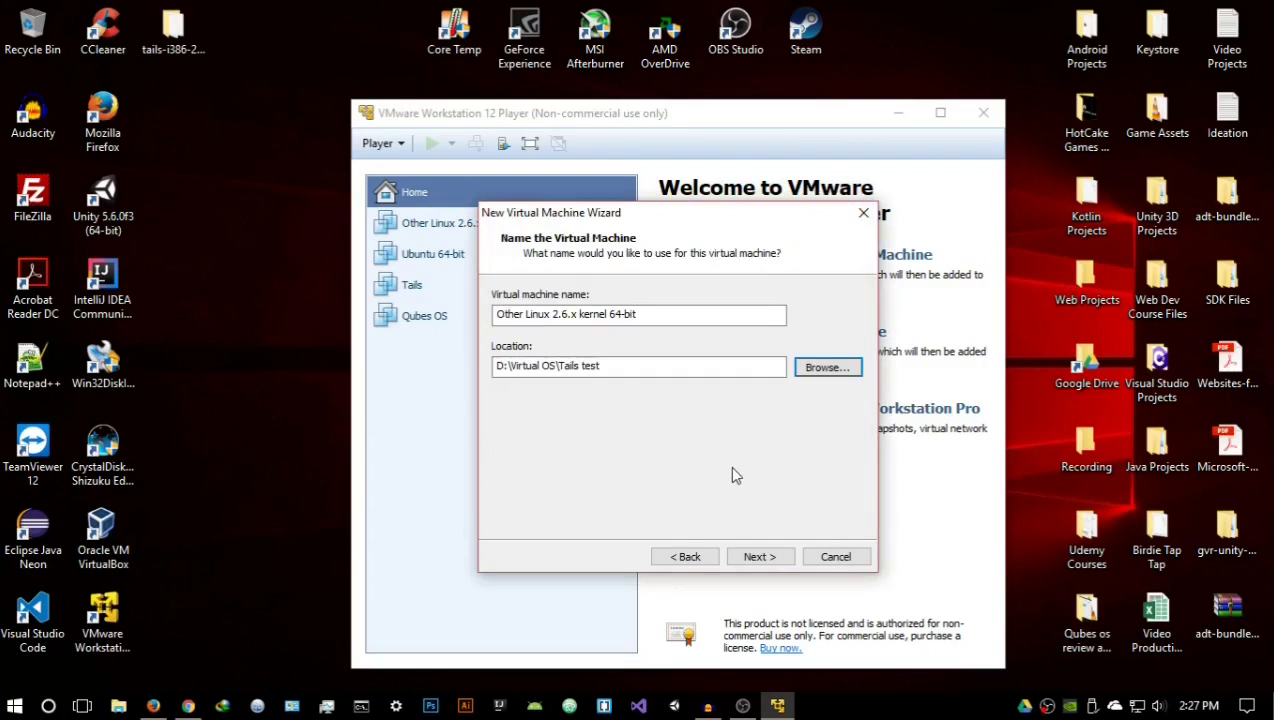
Step: Replace the default machine name with 'tails os test'
click(657, 318)
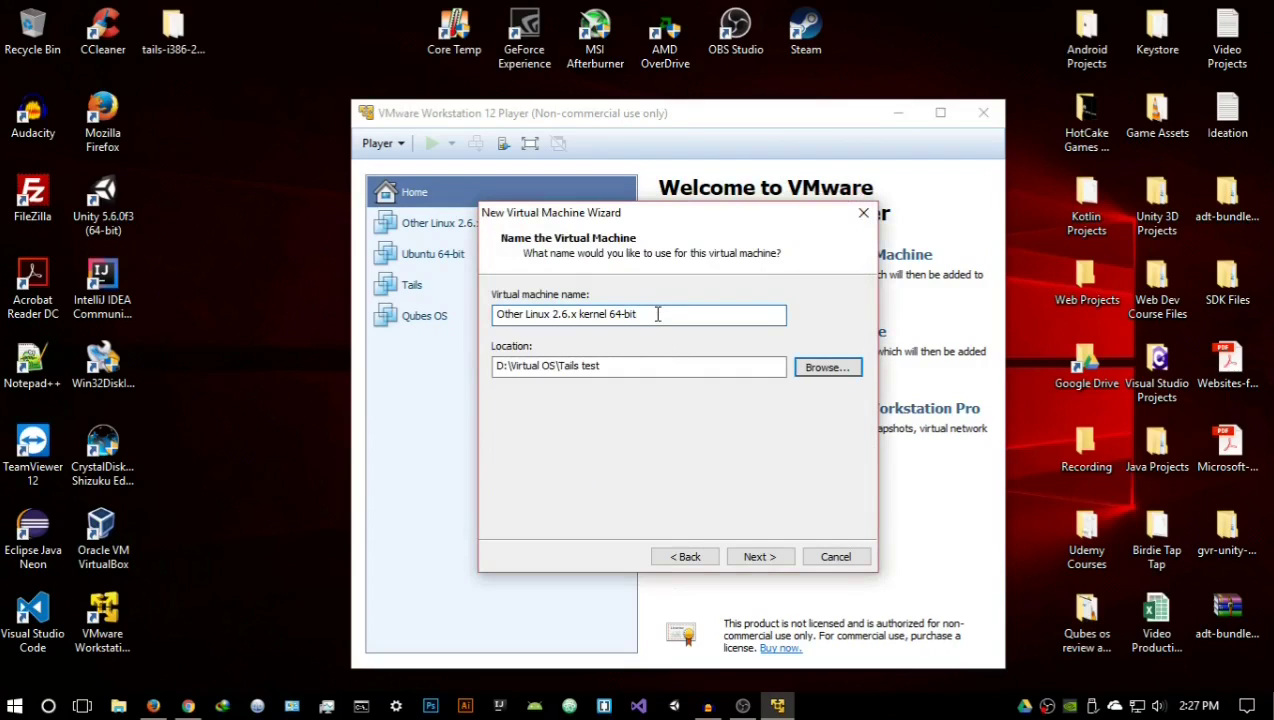
key(BackSpace)
key(BackSpace)
key(BackSpace)
key(BackSpace)
key(BackSpace)
key(BackSpace)
key(BackSpace)
key(BackSpace)
key(BackSpace)
key(BackSpace)
key(BackSpace)
key(BackSpace)
key(BackSpace)
key(BackSpace)
key(BackSpace)
key(BackSpace)
key(BackSpace)
key(BackSpace)
key(BackSpace)
key(BackSpace)
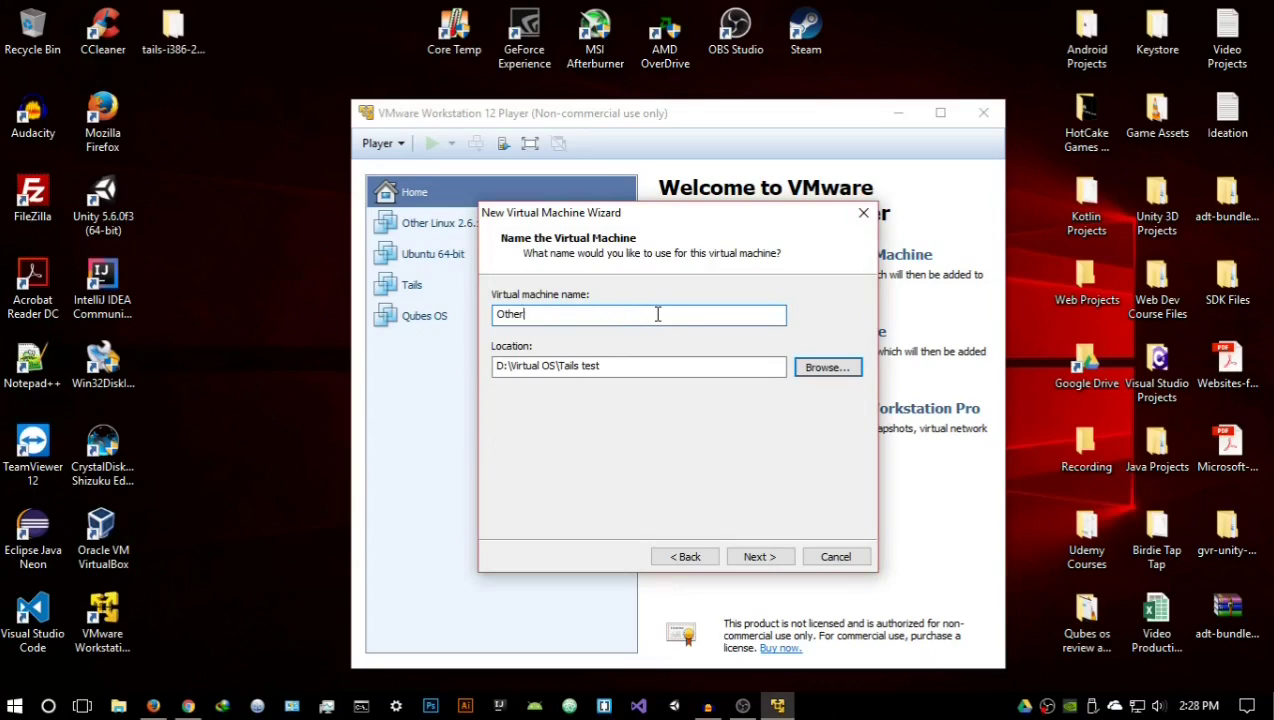
text(tails os test)
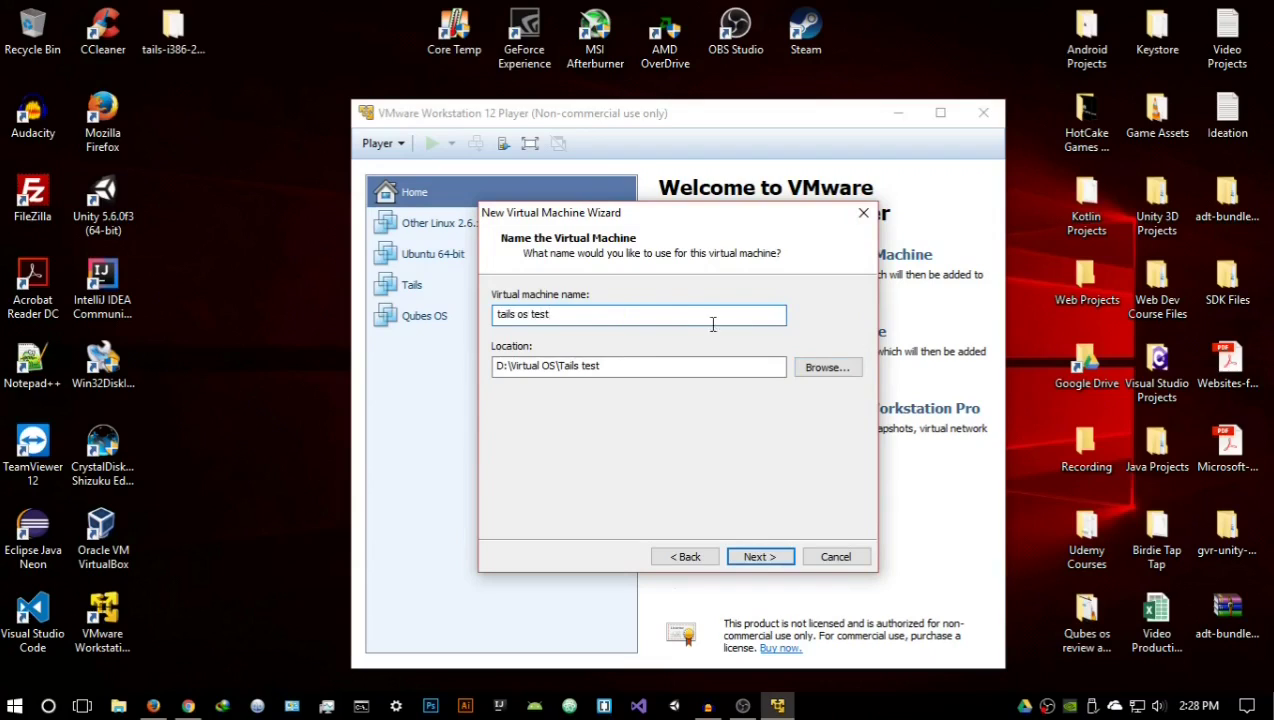
drag(560, 314, 733, 478)
Step: Set a 2 GB maximum disk size stored as a single file and reach the summary
click(660, 314)
click(772, 550)
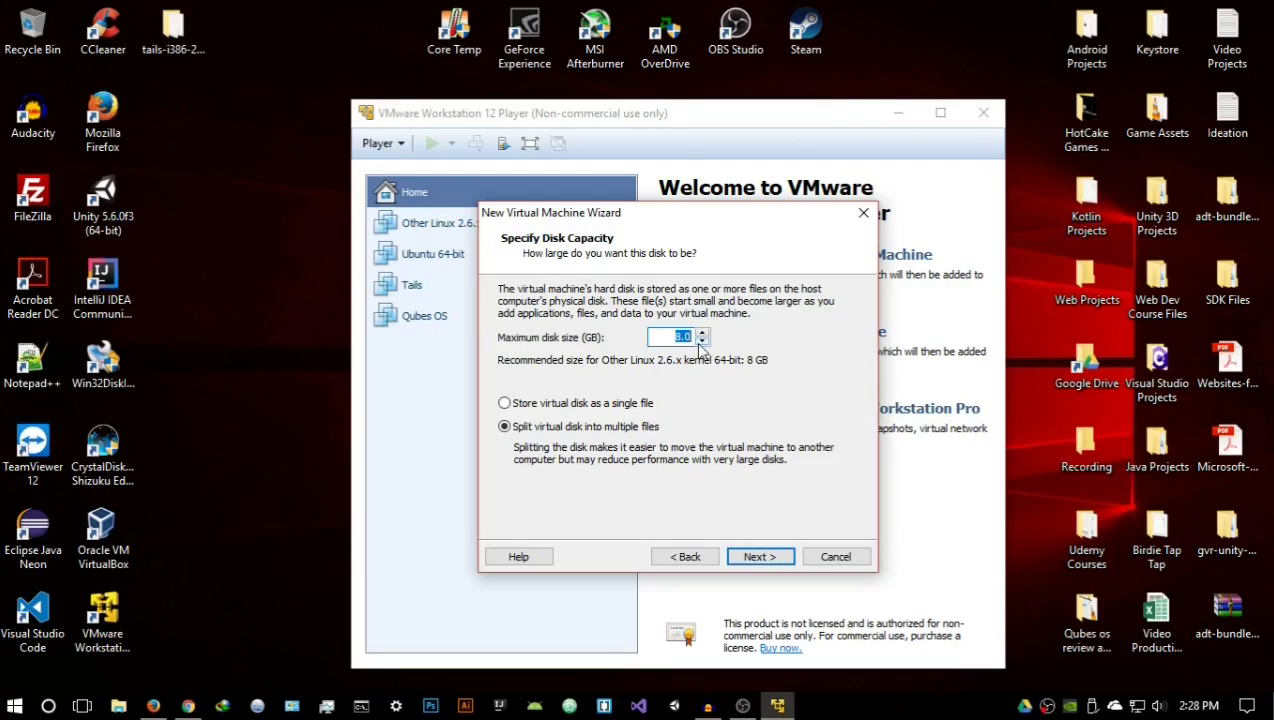
text(5)
click(556, 404)
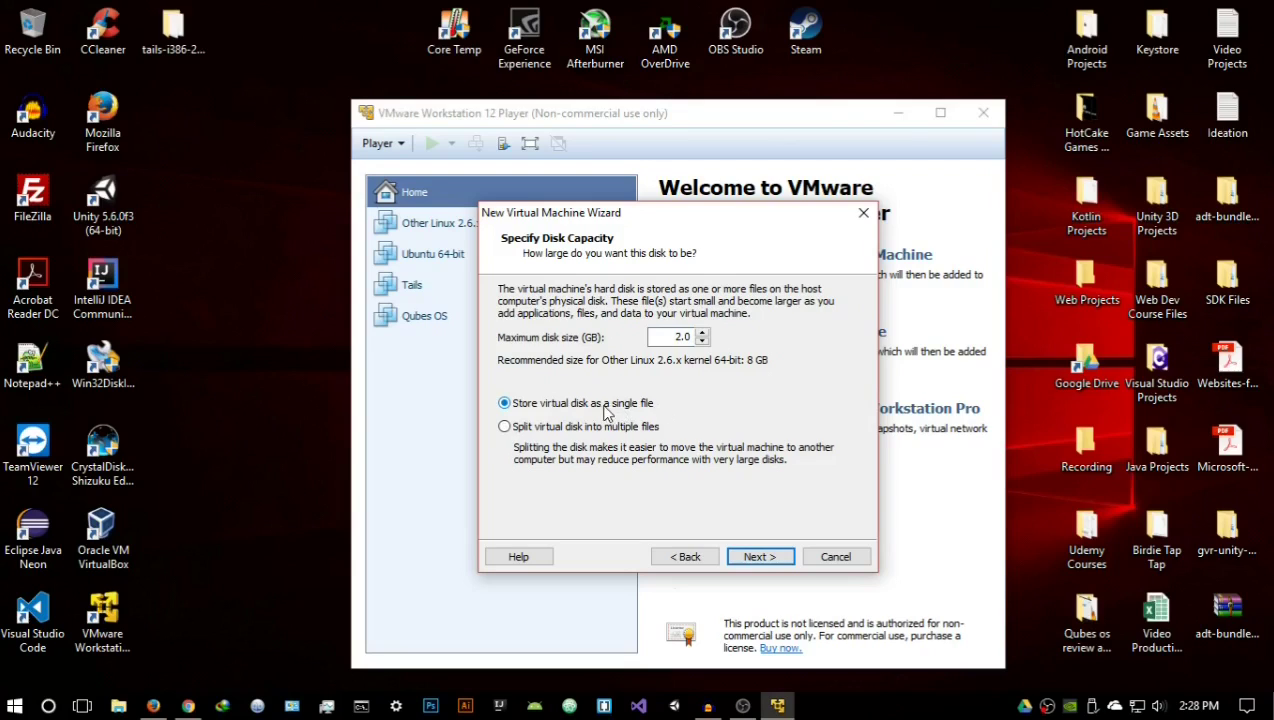
click(754, 556)
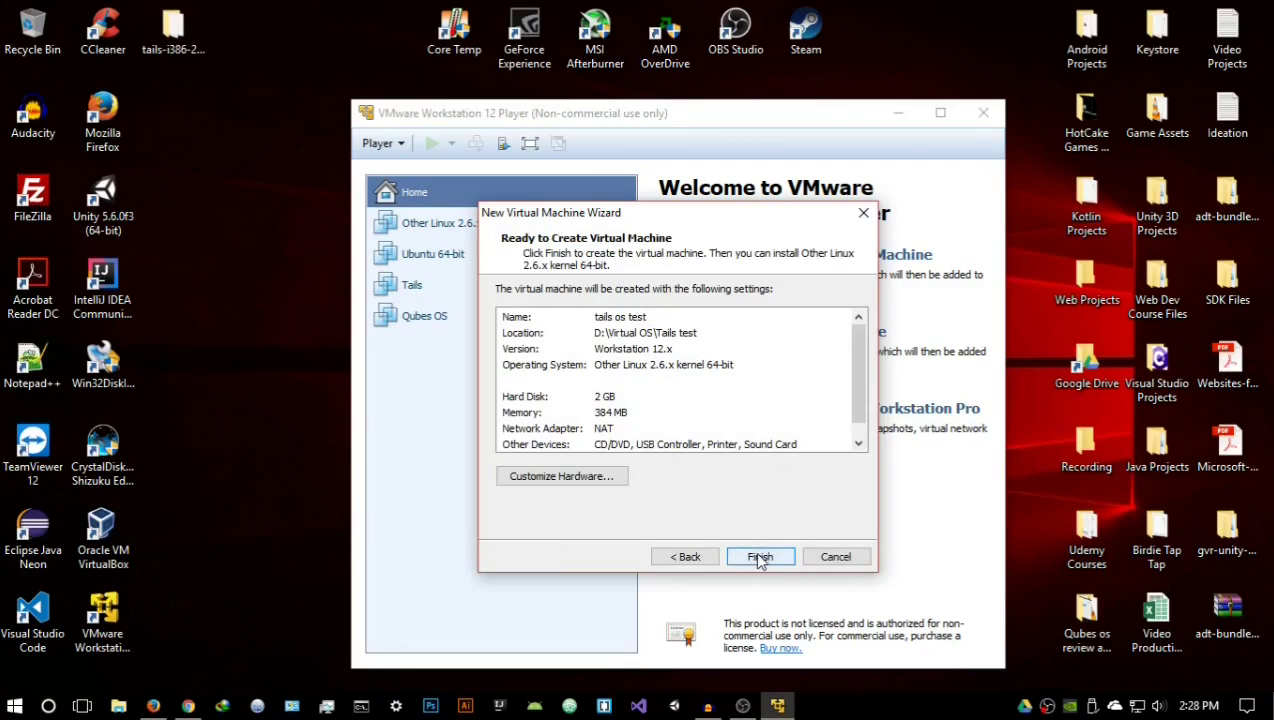
Step: Allocate 2048 MB of memory and 2 processor cores to tails os test, then finish the wizard
click(560, 478)
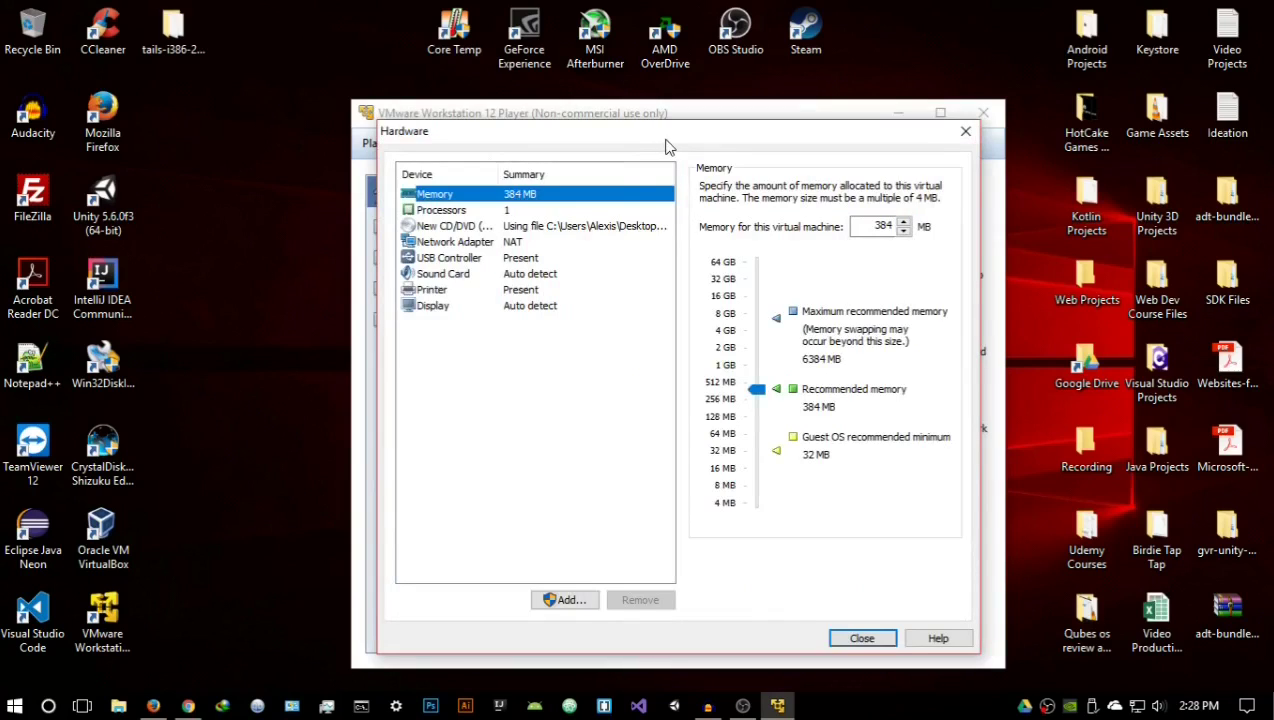
drag(768, 386, 762, 350)
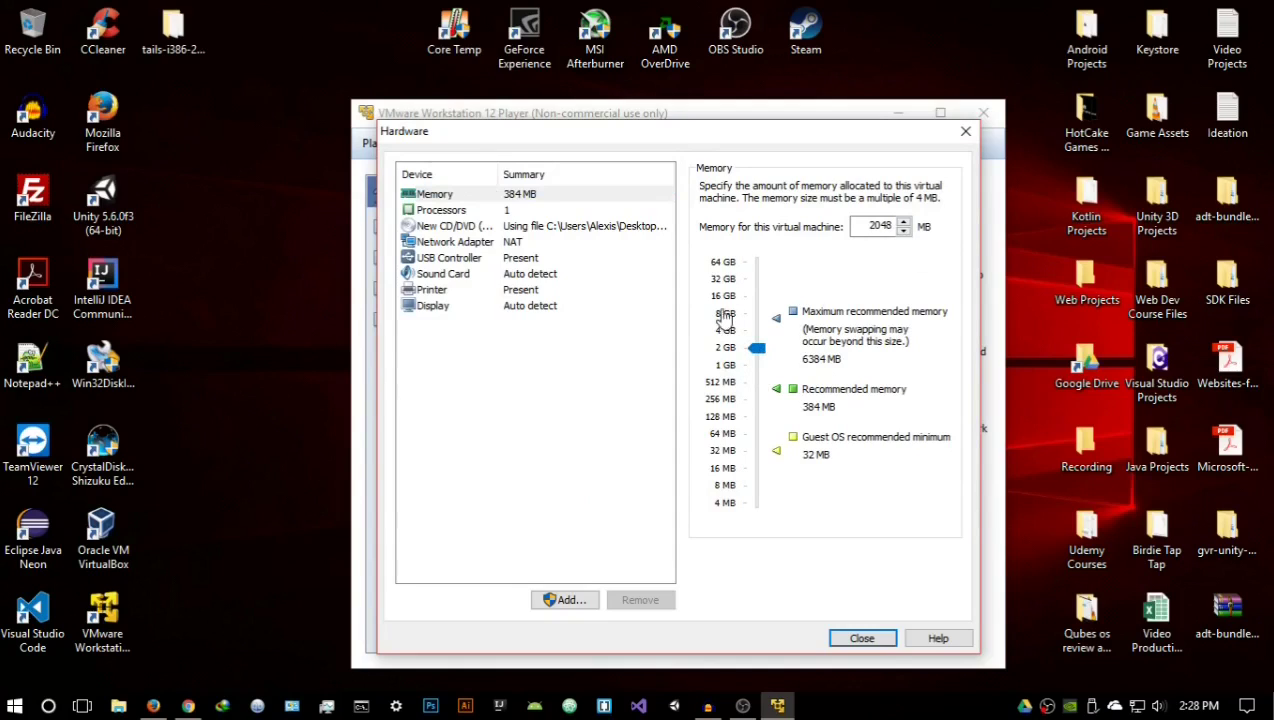
click(489, 211)
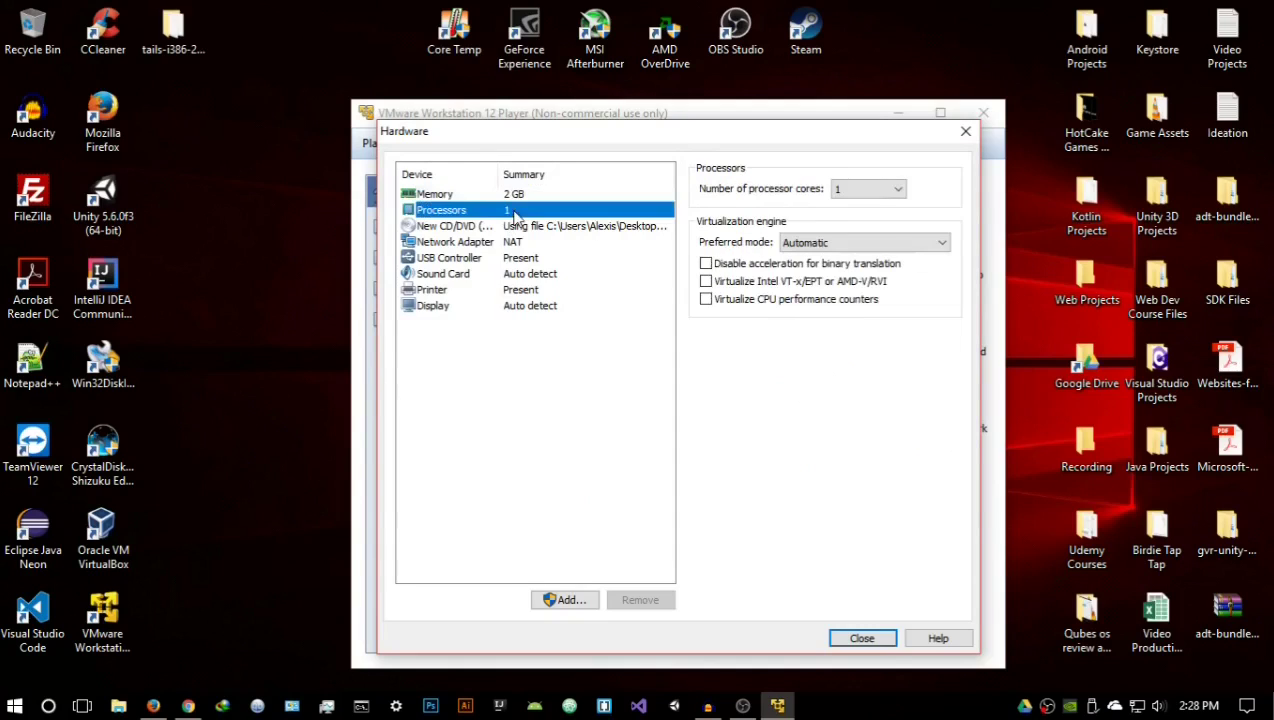
click(836, 190)
click(846, 219)
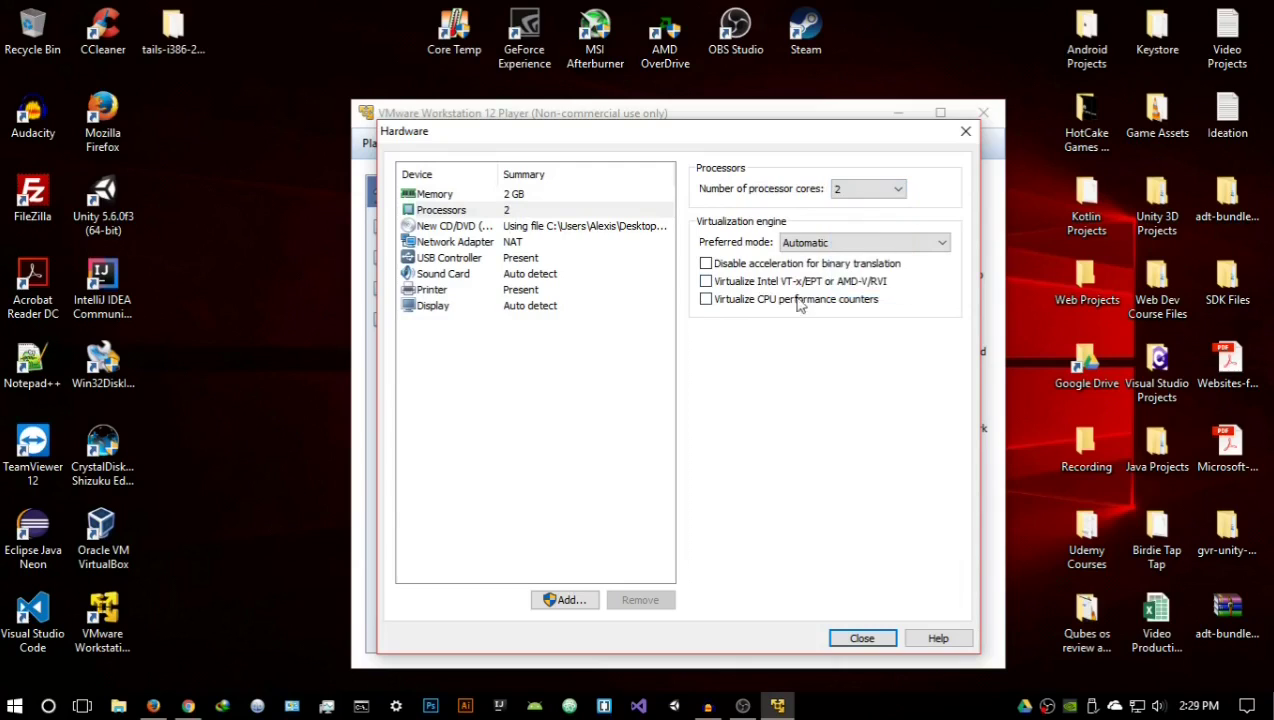
click(862, 638)
click(766, 558)
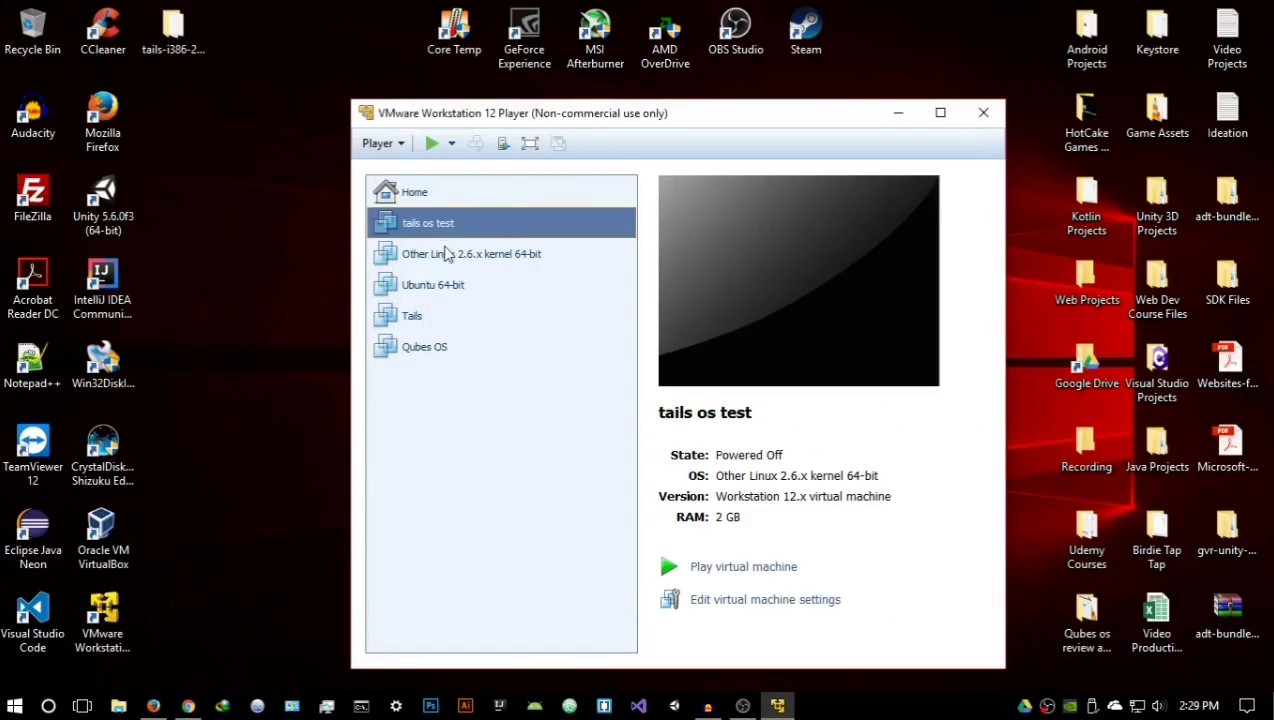
Step: Power on tails os test, focus the VM at the Tails boot menu, and move its window up-left
click(431, 143)
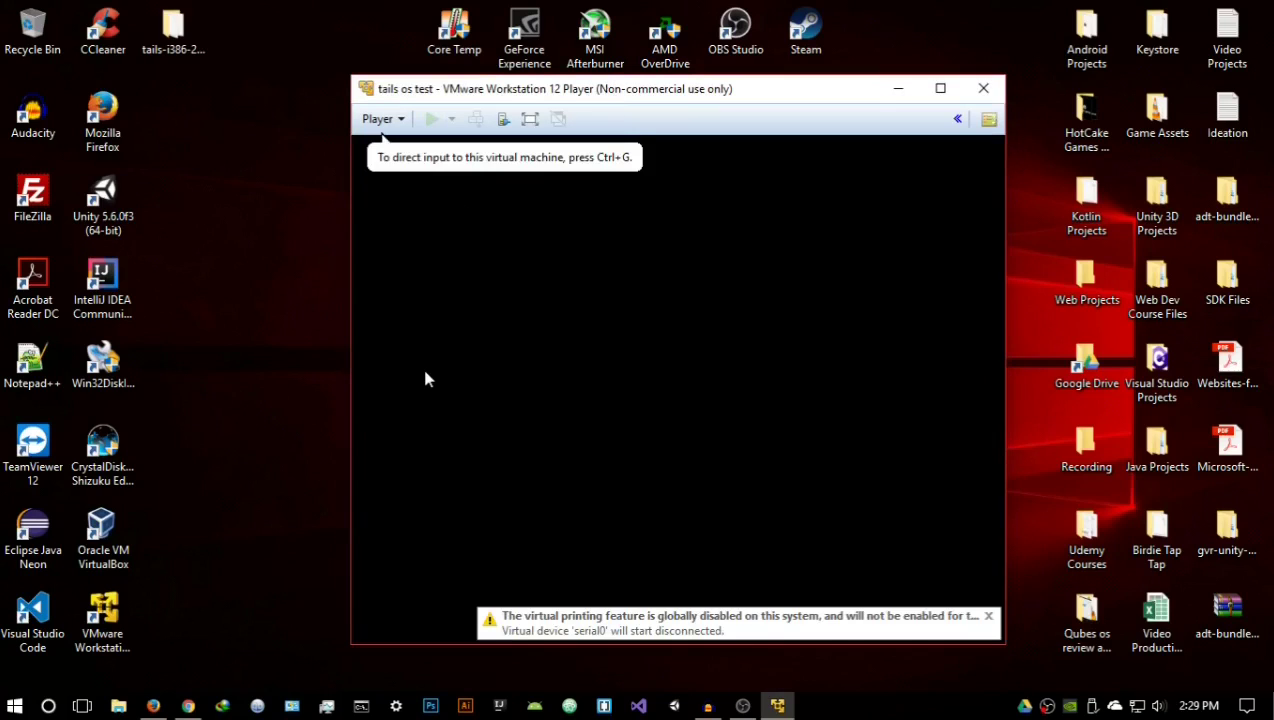
click(118, 532)
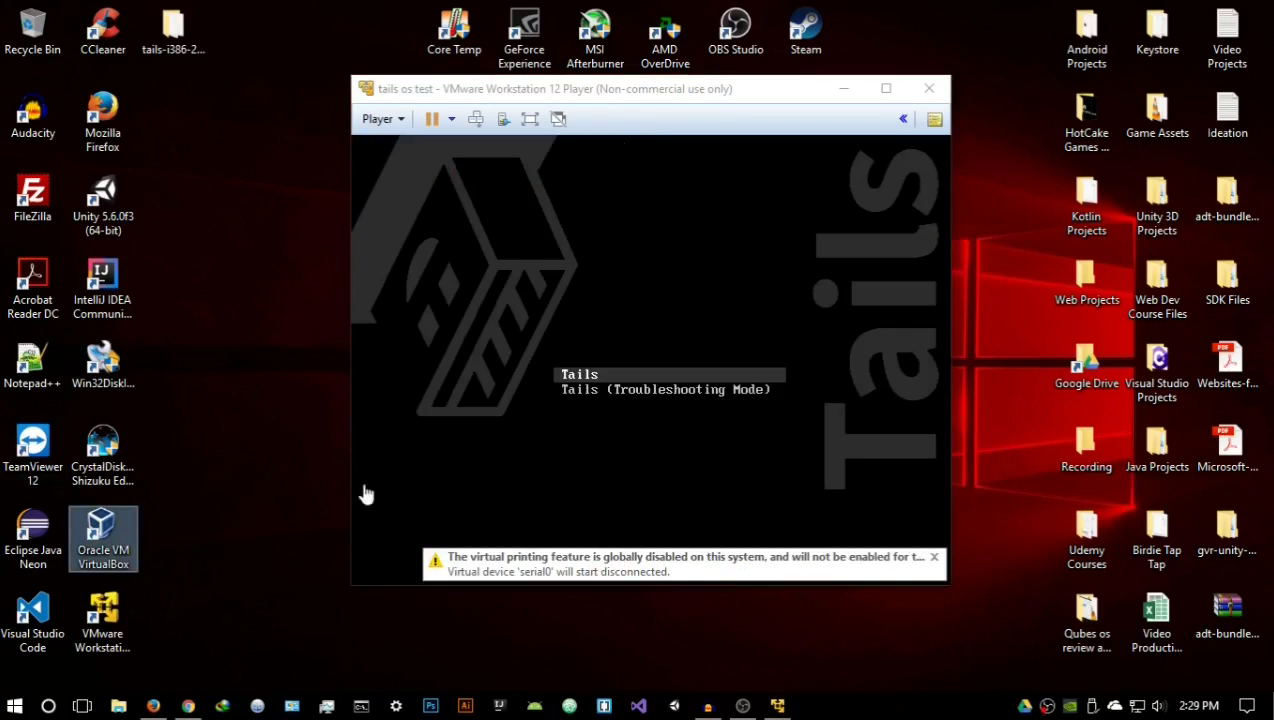
click(457, 470)
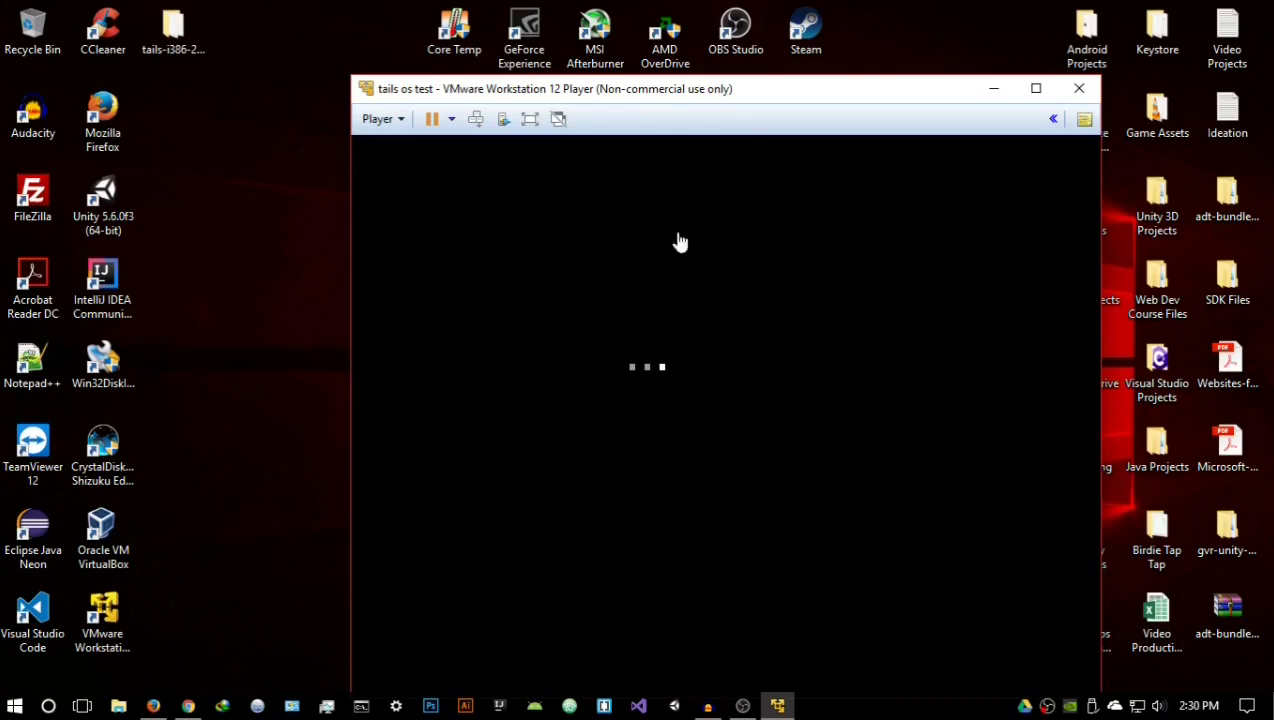
drag(754, 86, 661, 33)
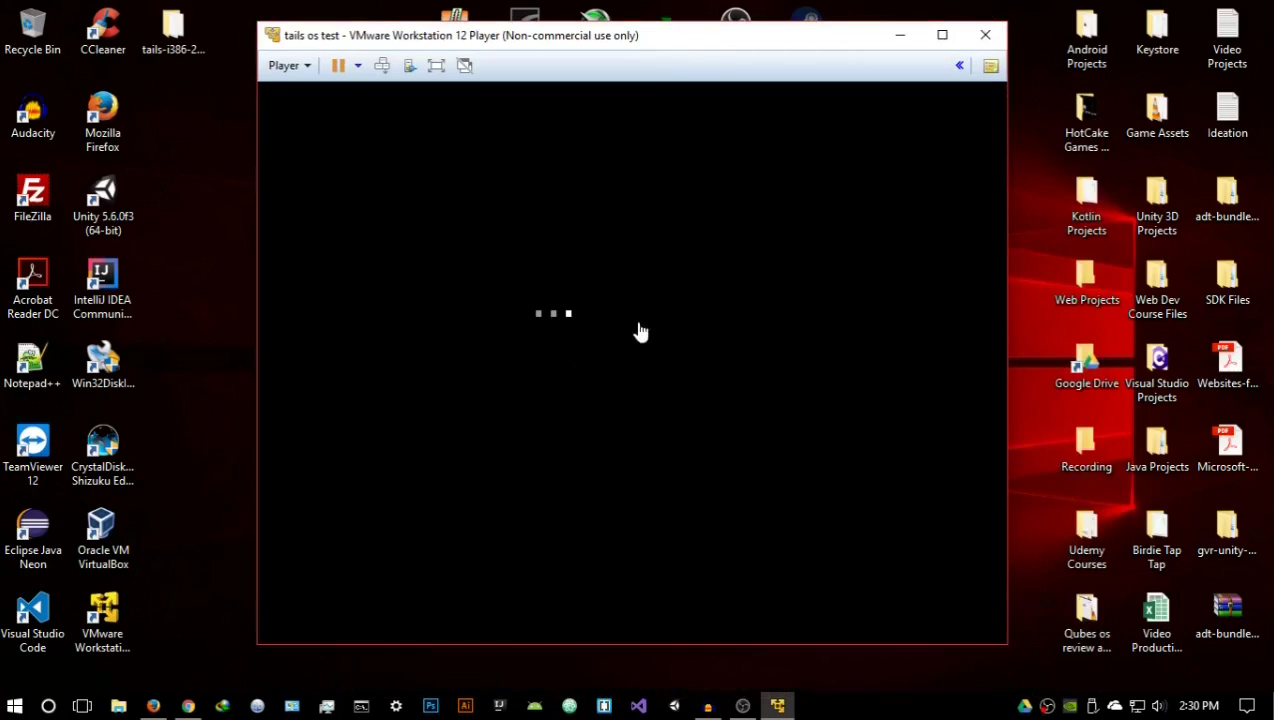
Step: Maximize the VM window and proceed with Yes for more Tails startup options
click(942, 35)
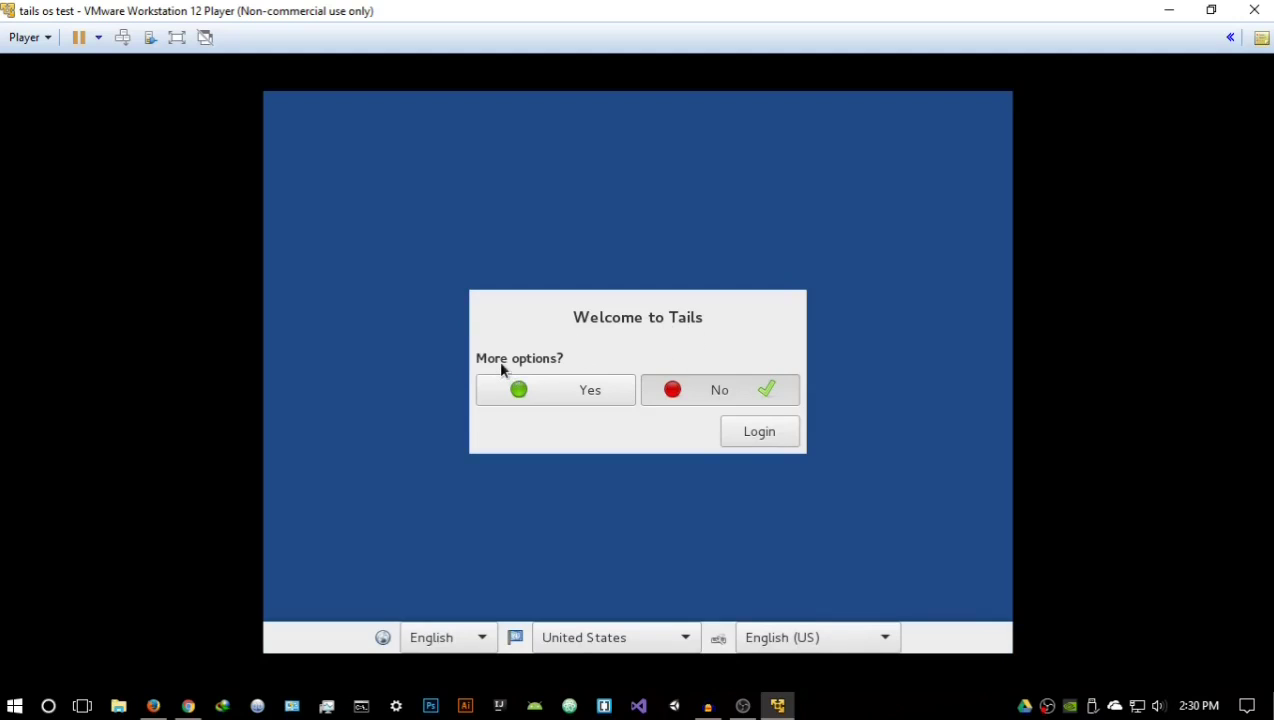
click(565, 388)
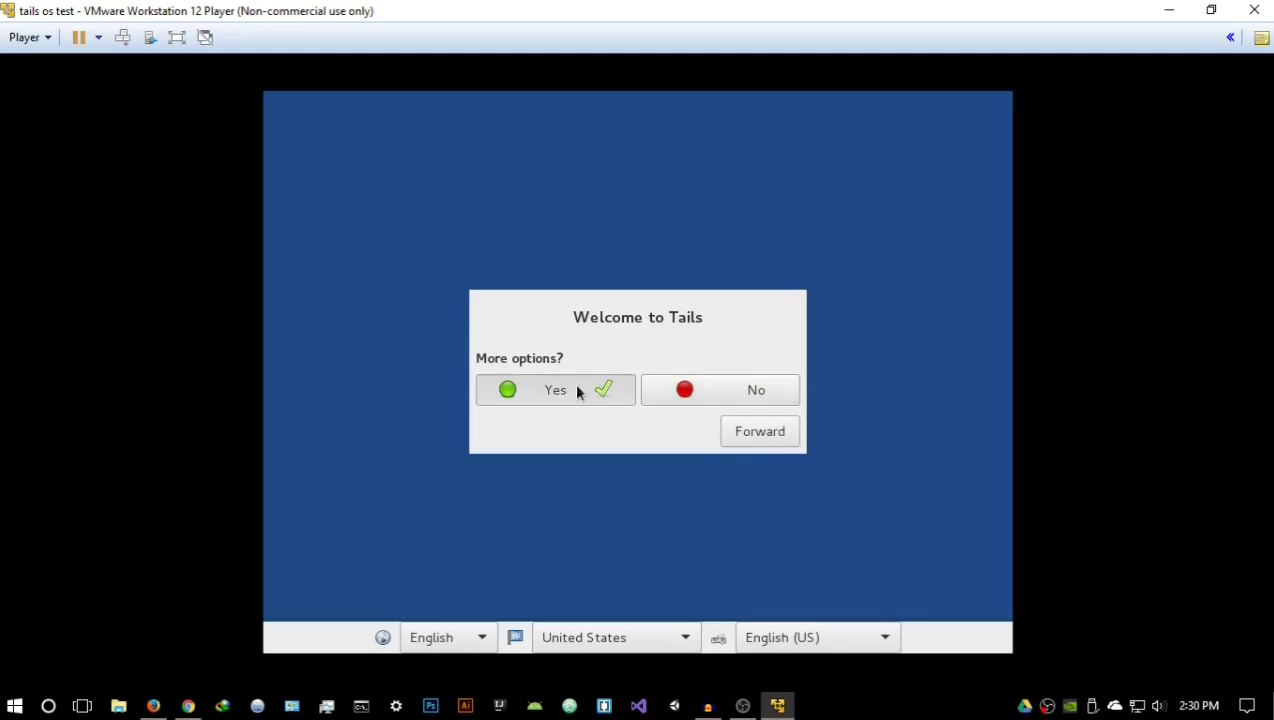
click(755, 434)
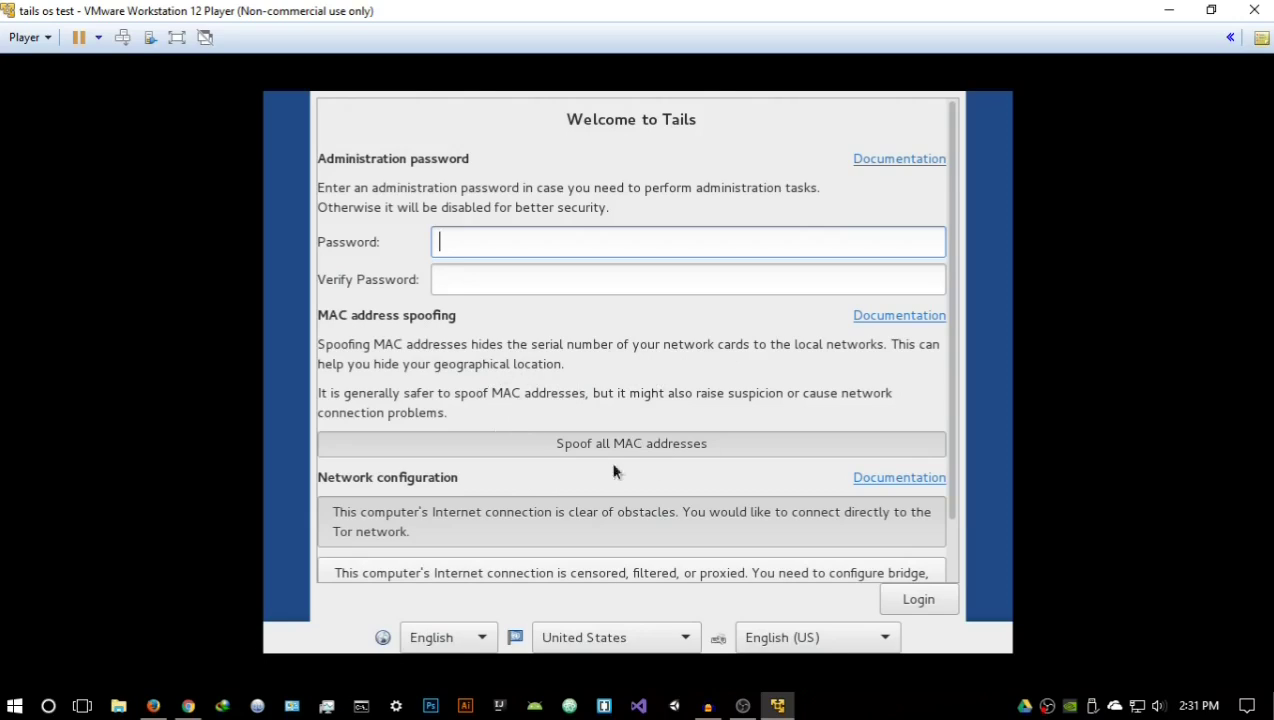
Step: Log in to Tails with the administration password fields left blank
scroll(667, 476, down, 1)
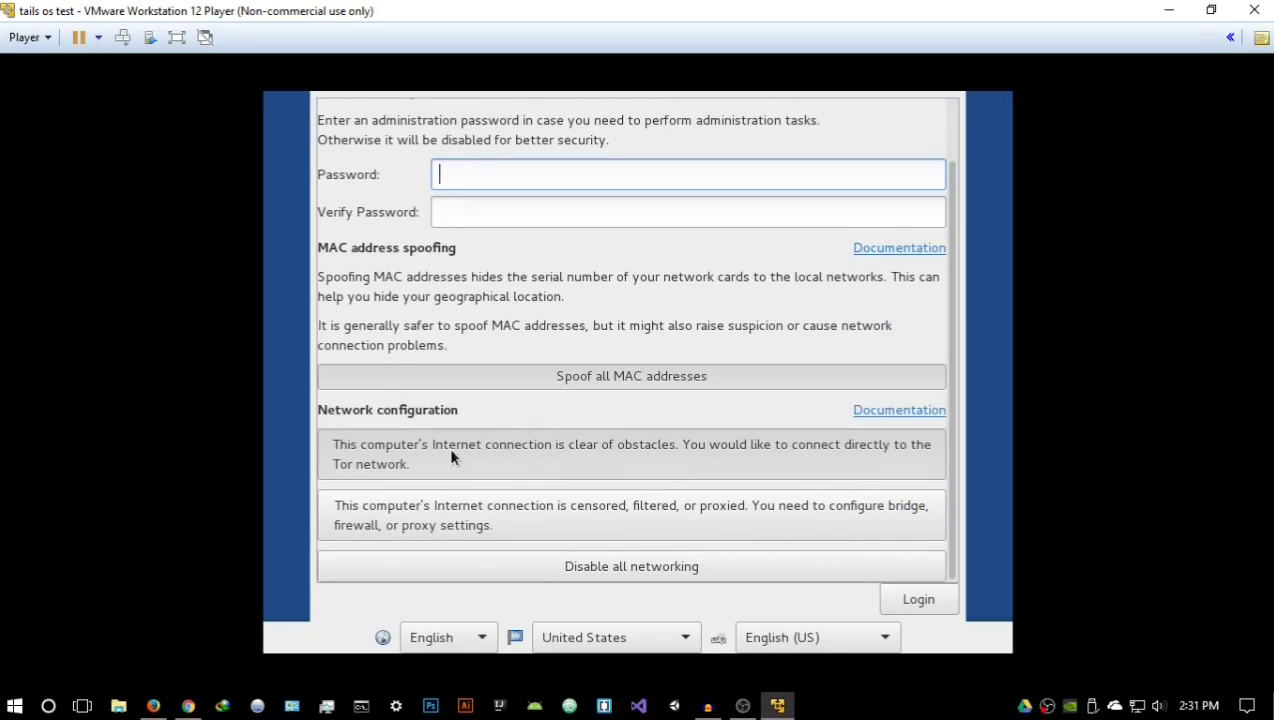
click(518, 532)
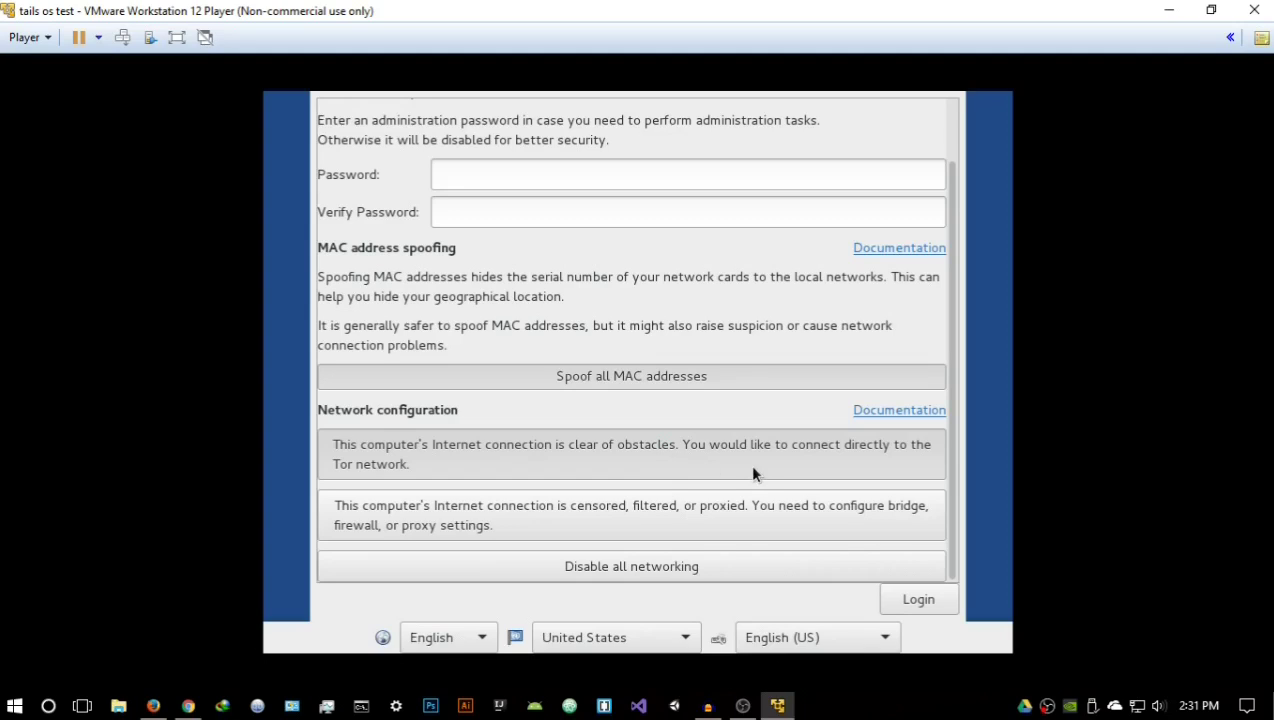
click(916, 604)
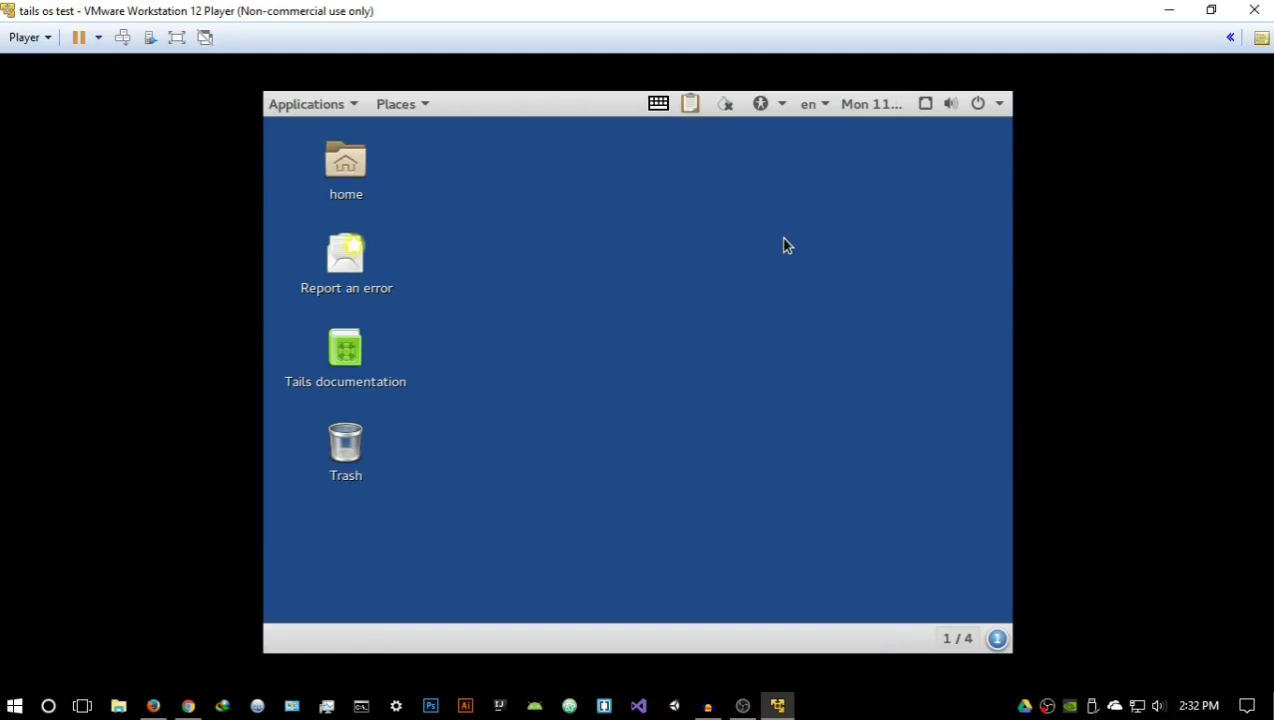
Step: Launch Settings from Applications > System Tools on the Tails desktop
click(321, 112)
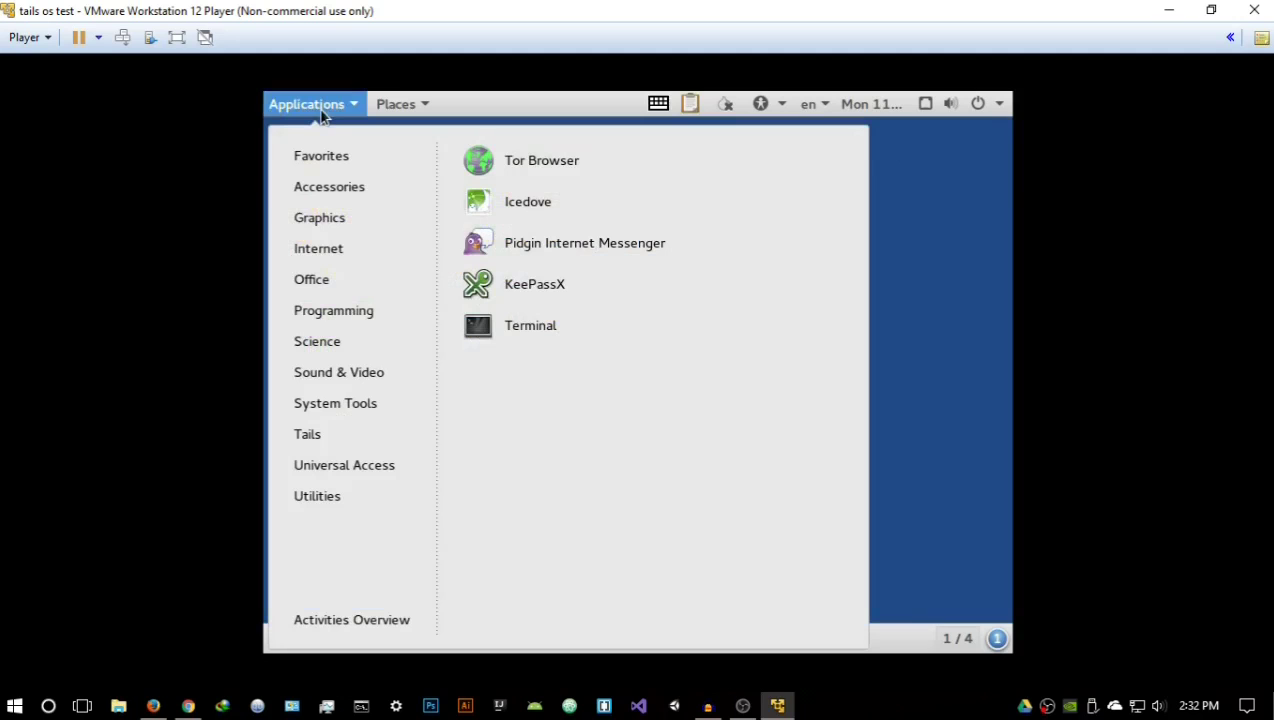
mouse_move(336, 443)
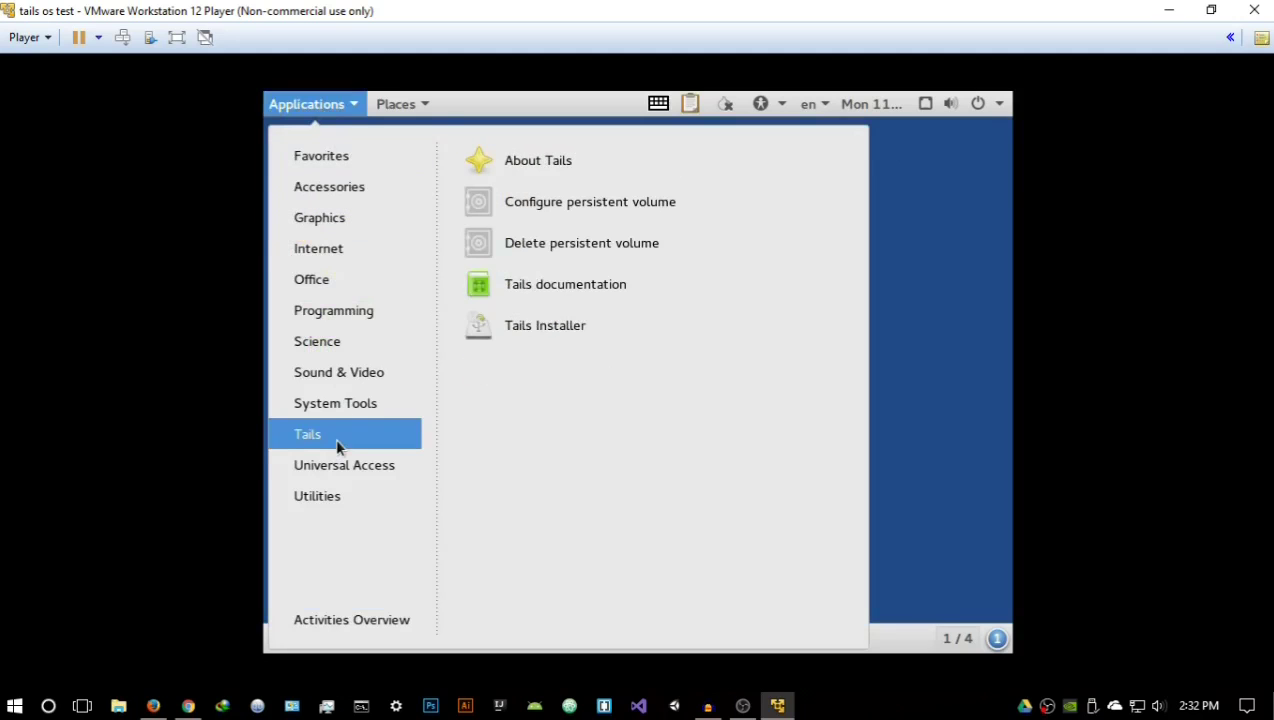
mouse_move(347, 414)
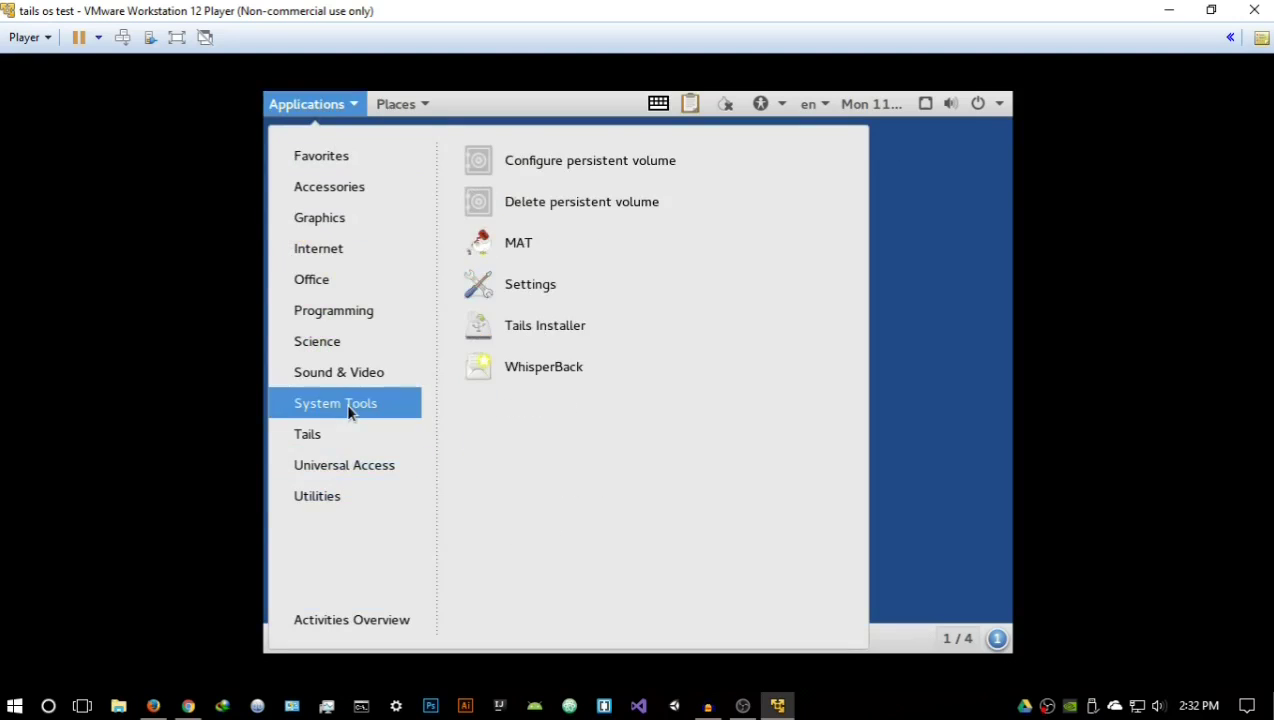
click(540, 290)
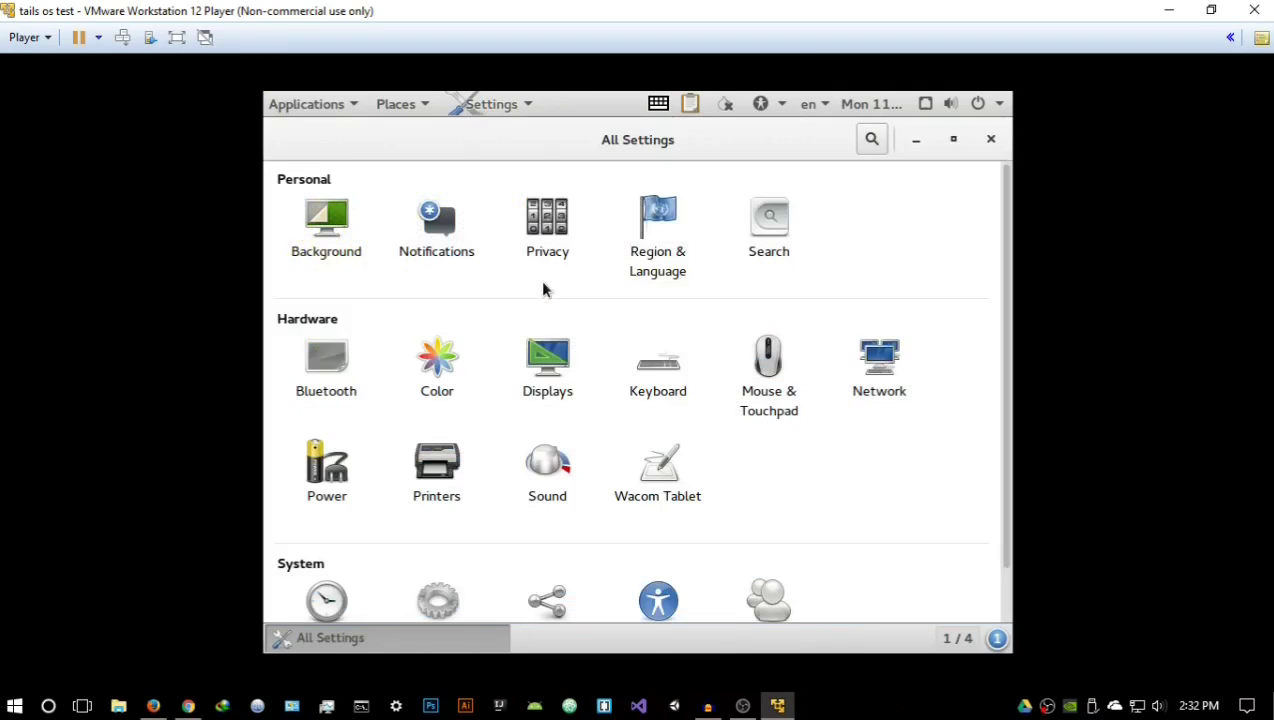
Step: Switch the Unknown Display to 1280 × 1024 (5:4), keep the change, and close Displays
click(556, 394)
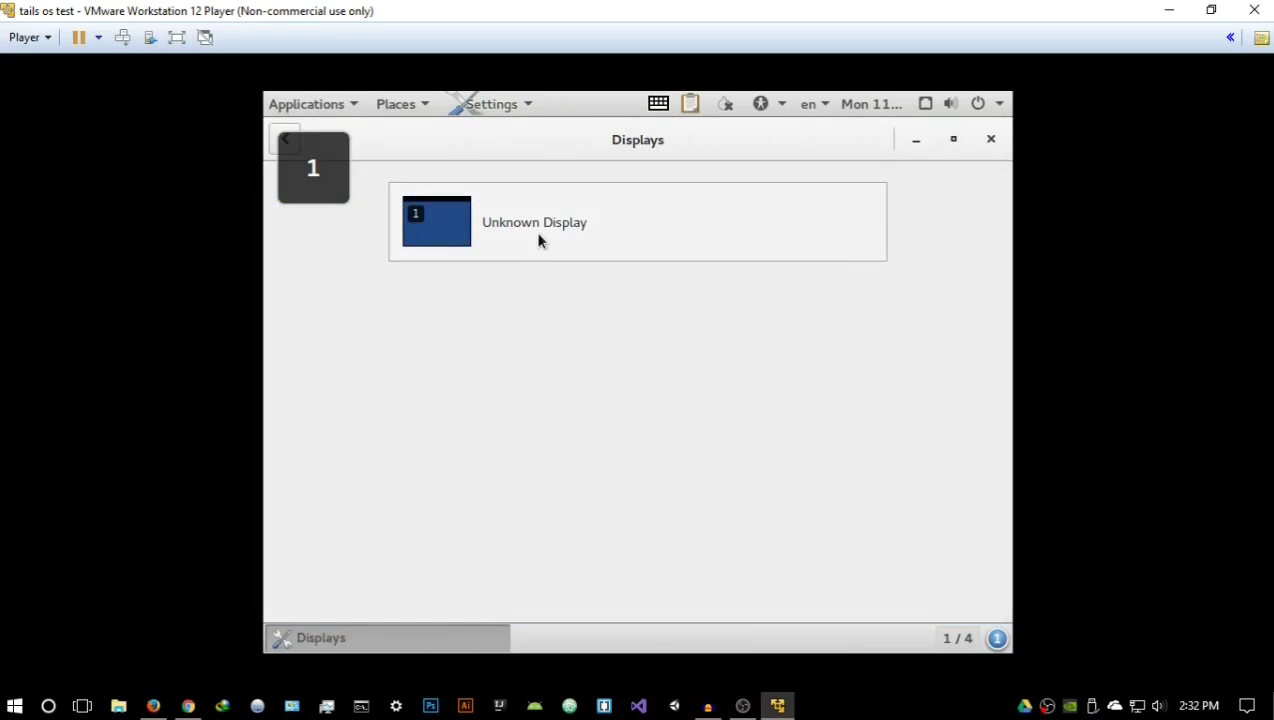
click(538, 240)
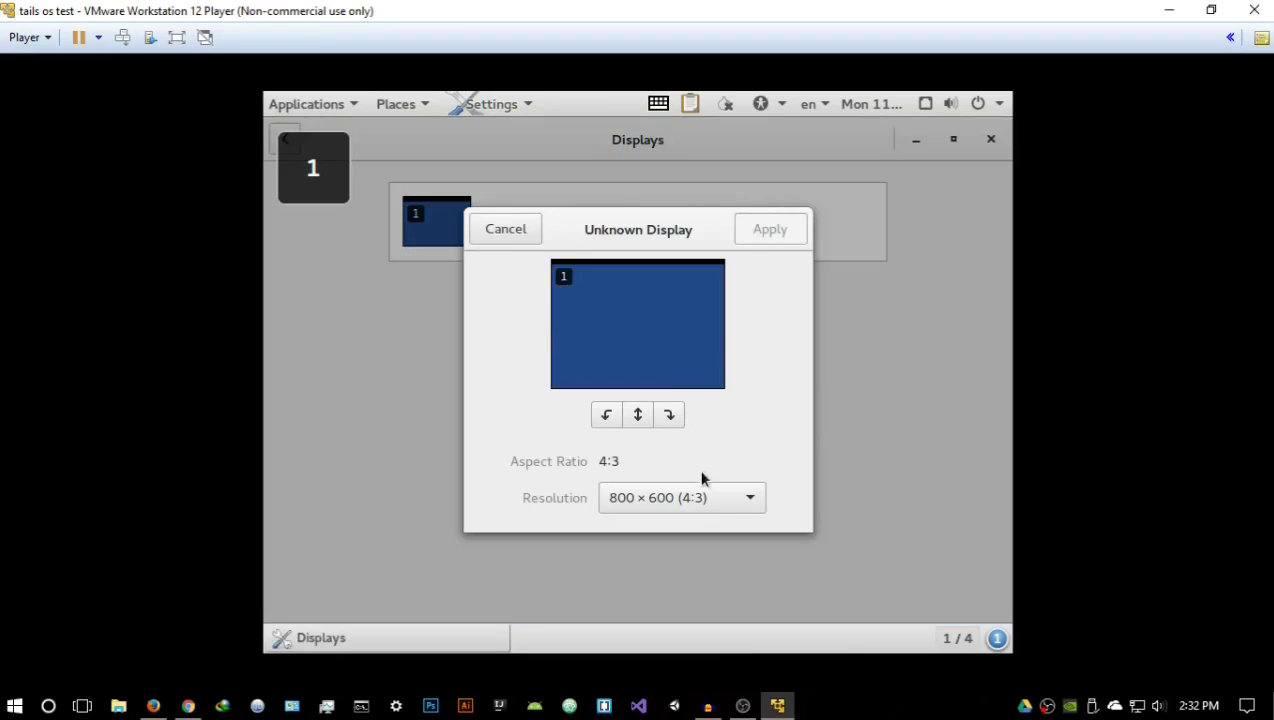
click(702, 498)
scroll(689, 531, down, 3)
scroll(690, 537, down, 5)
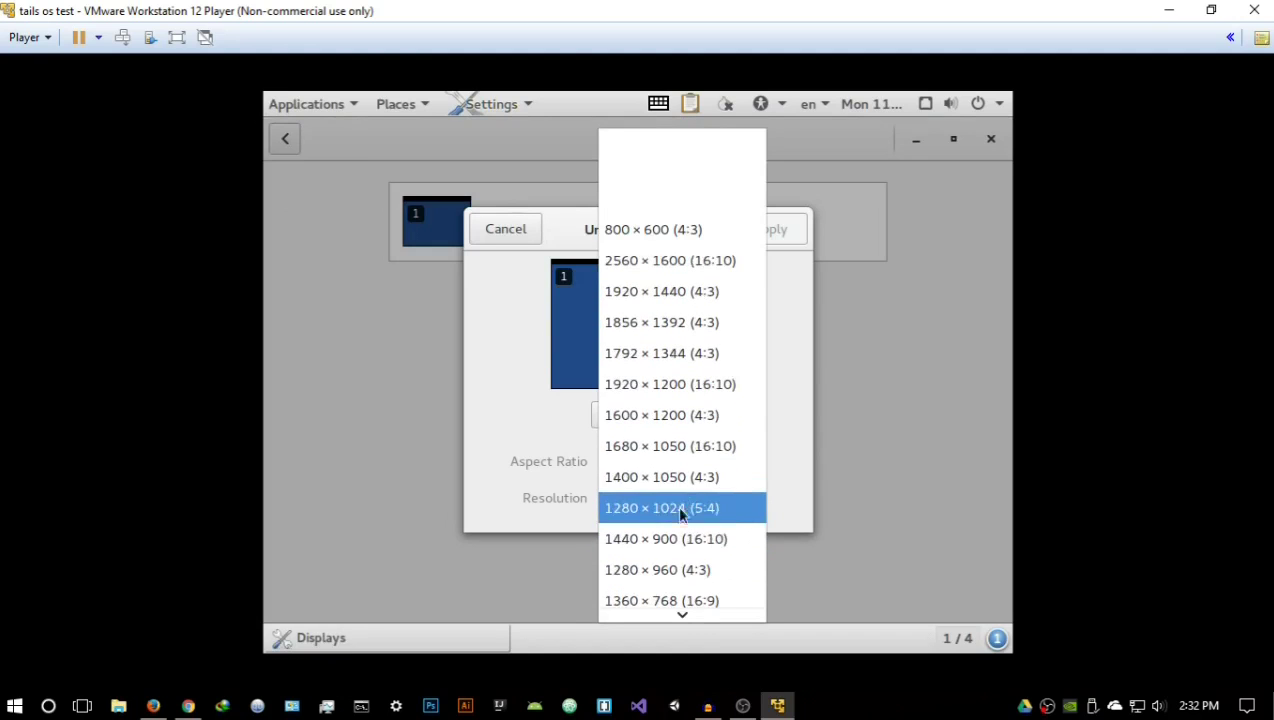
click(663, 510)
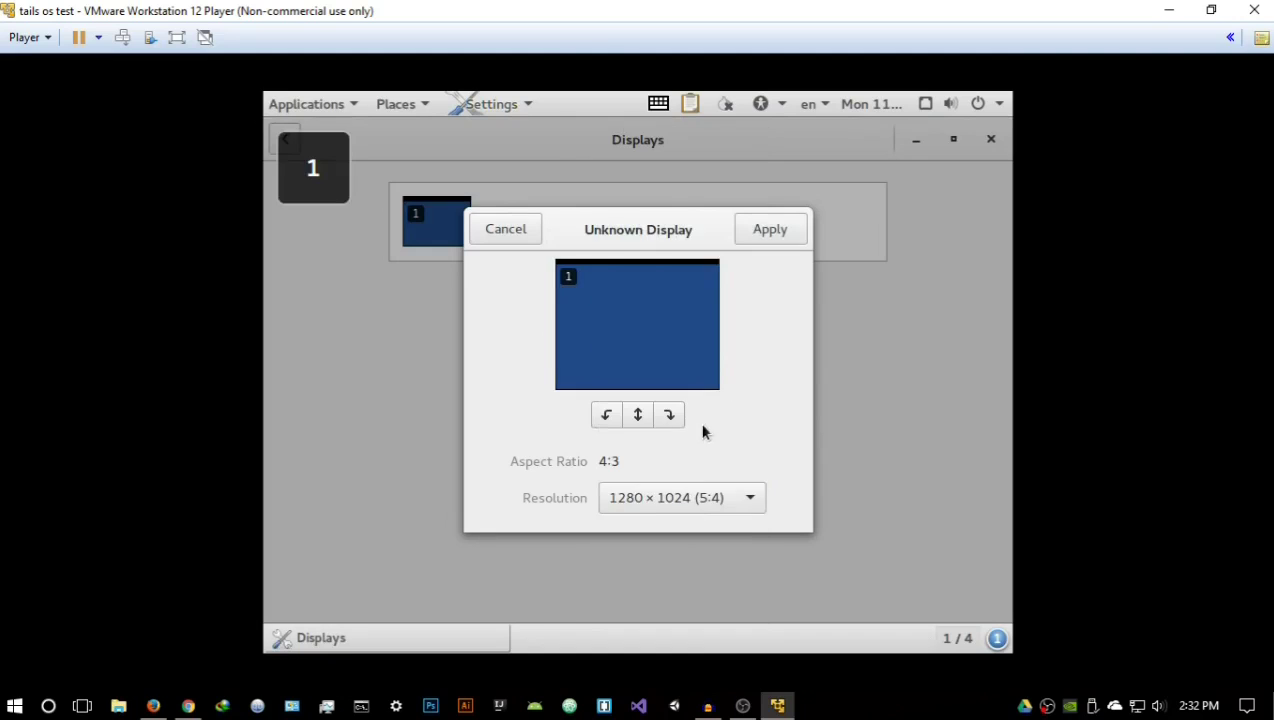
click(769, 232)
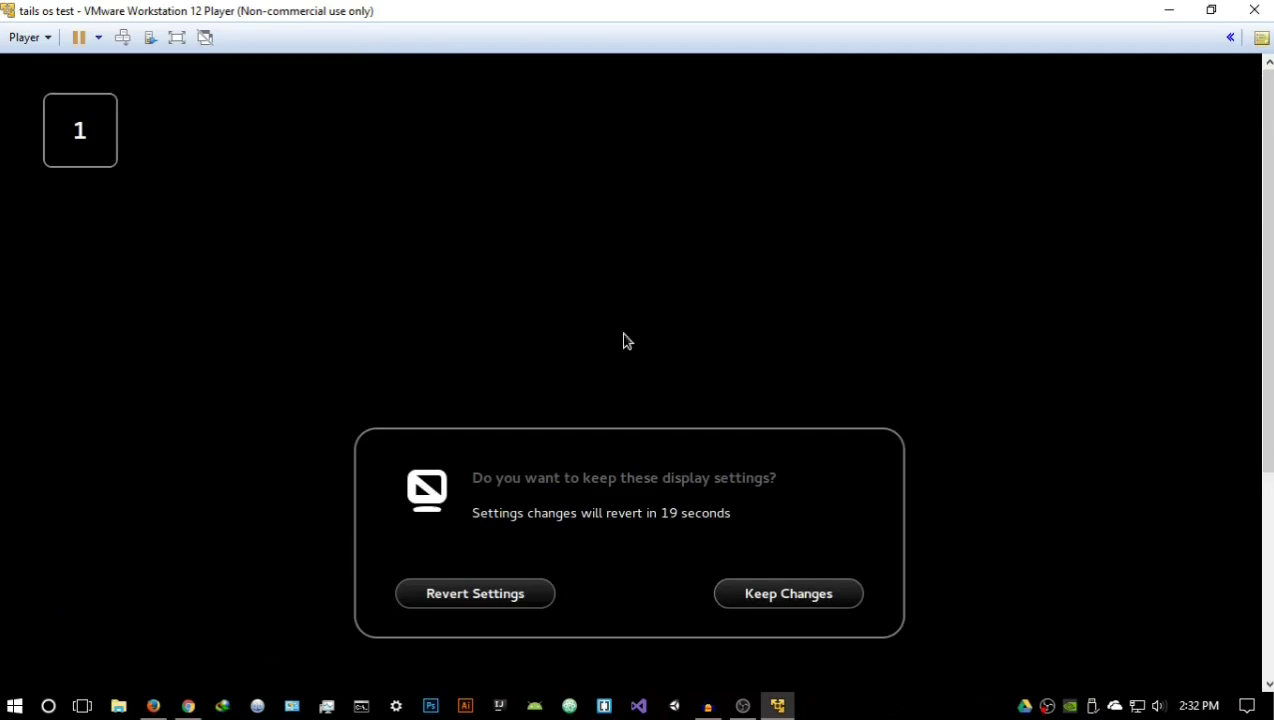
click(816, 603)
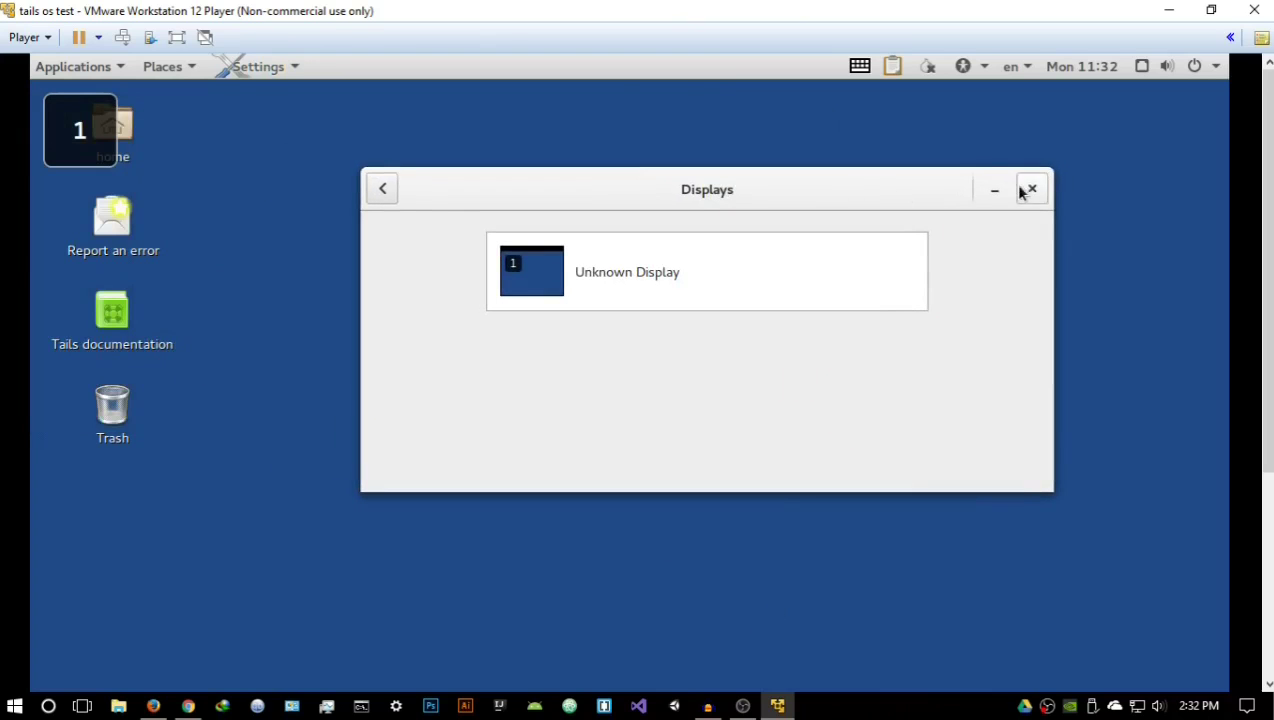
click(1030, 190)
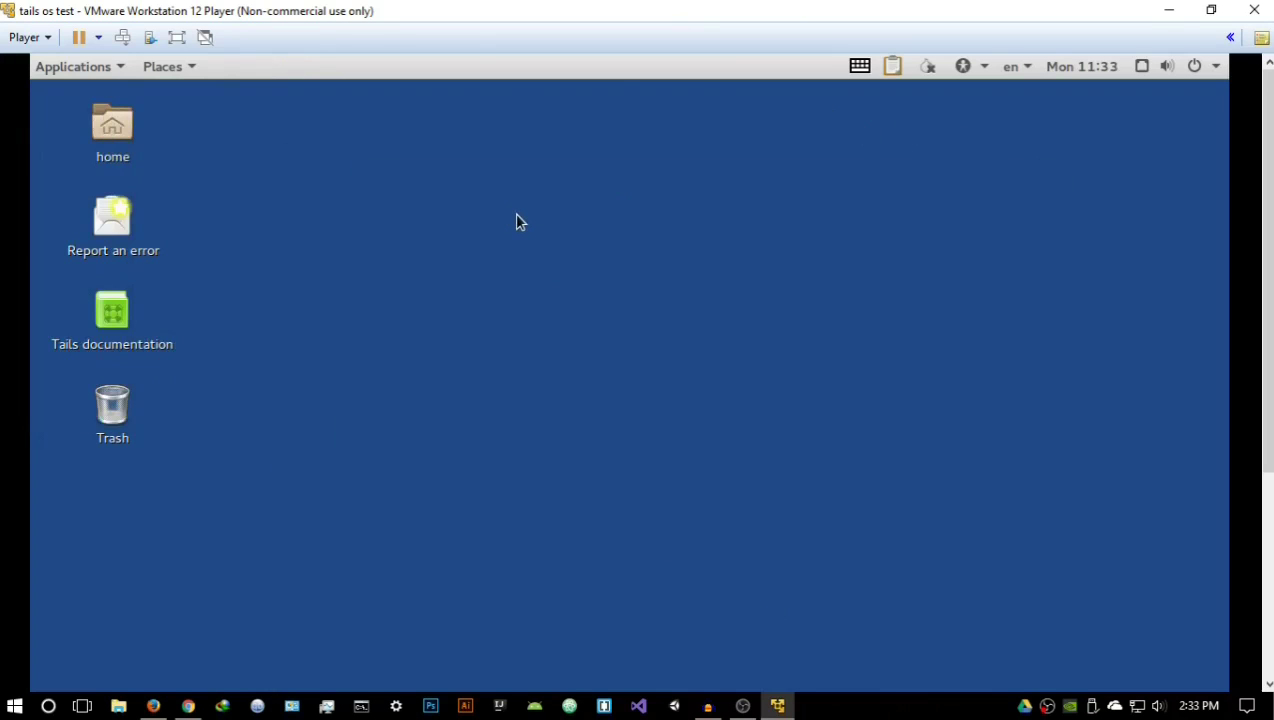
Step: Open the Computer location in the Tails file manager and move its window higher
click(99, 70)
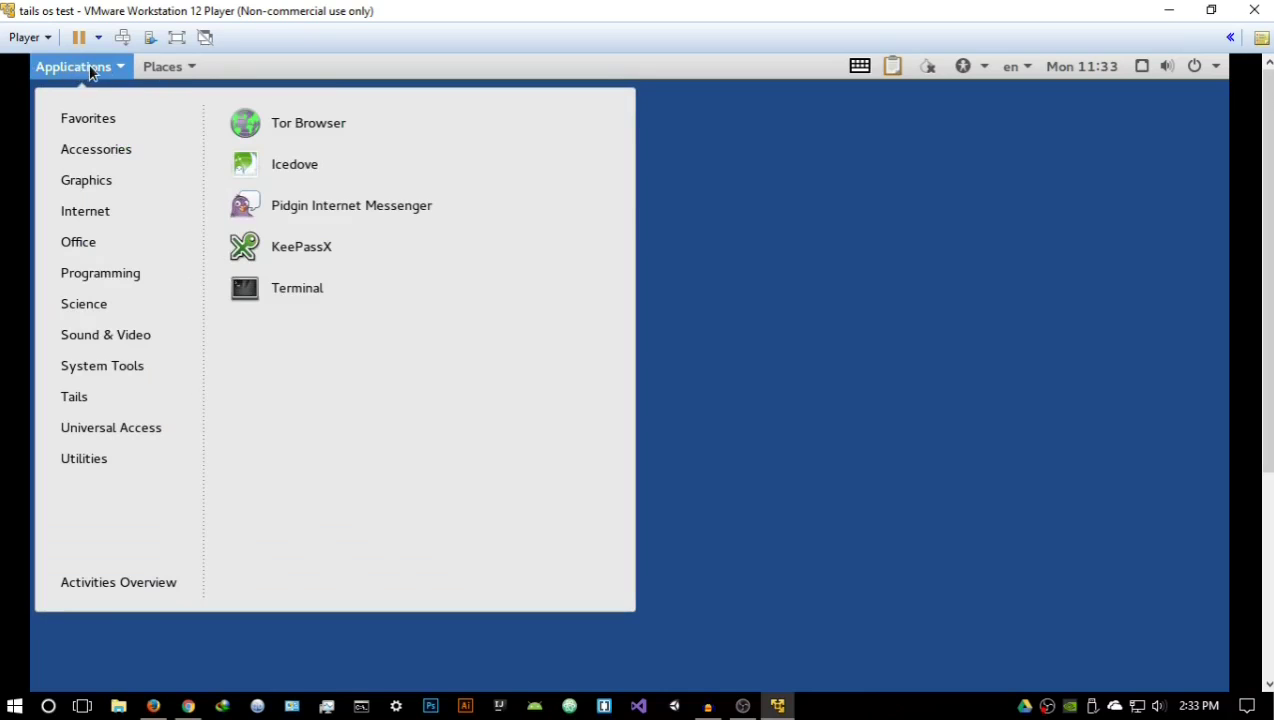
mouse_move(168, 73)
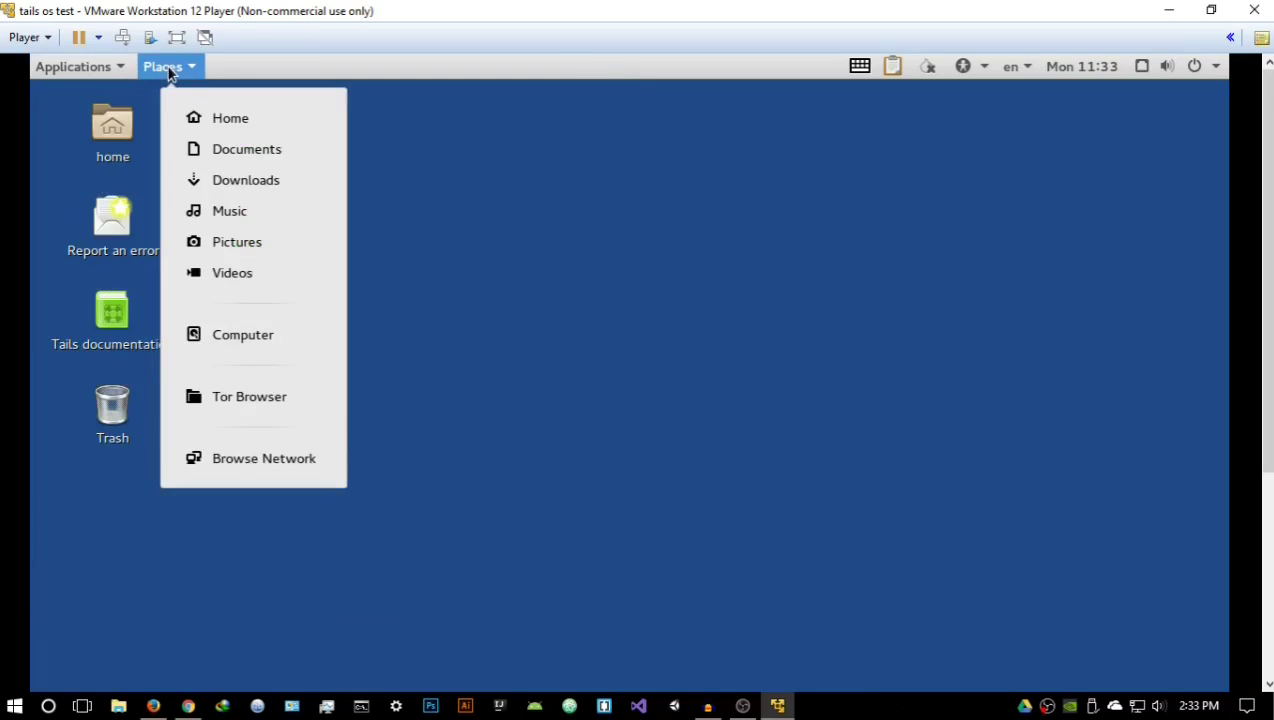
click(242, 337)
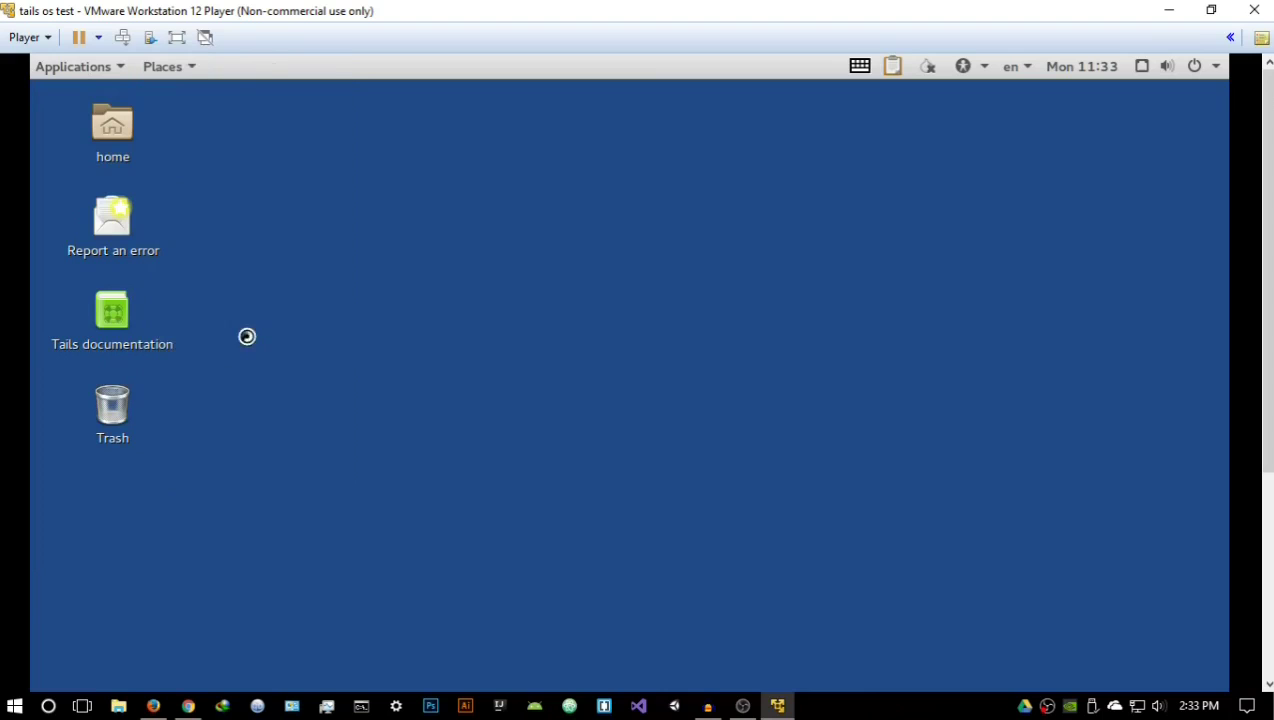
drag(583, 228, 581, 140)
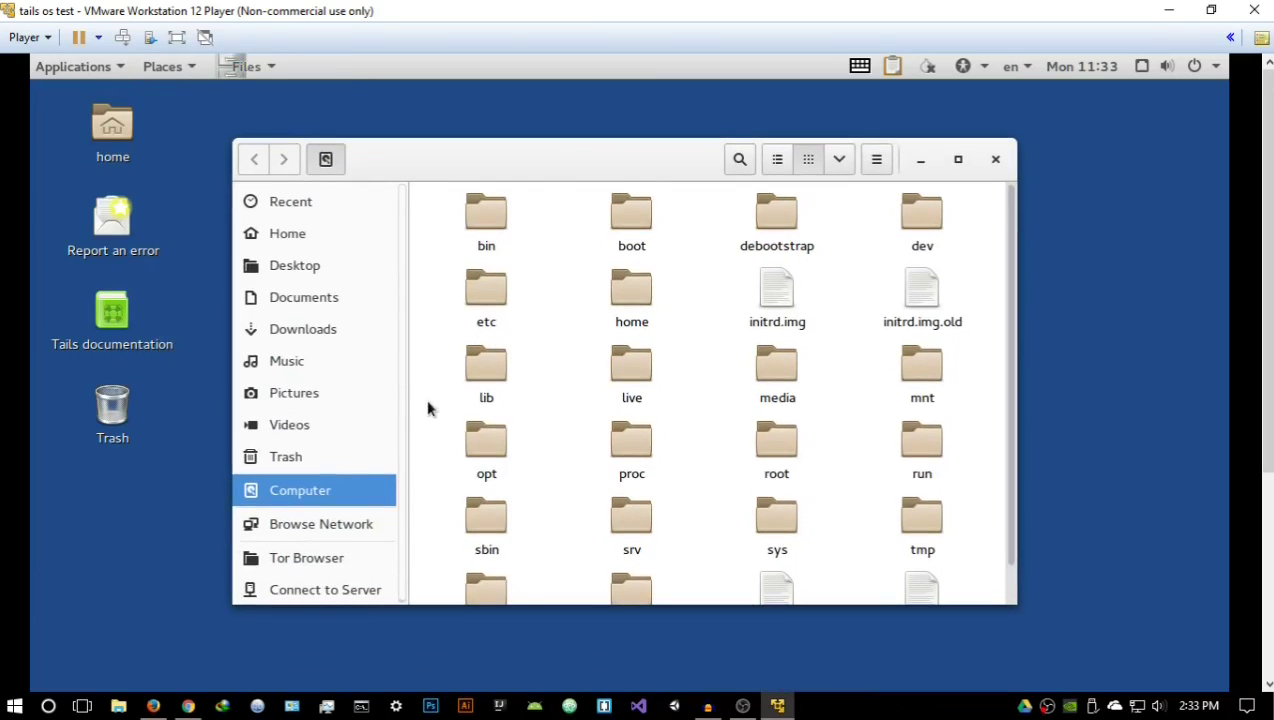
Step: Browse the Downloads, Documents and Music folders, then close the file manager
click(355, 333)
click(310, 305)
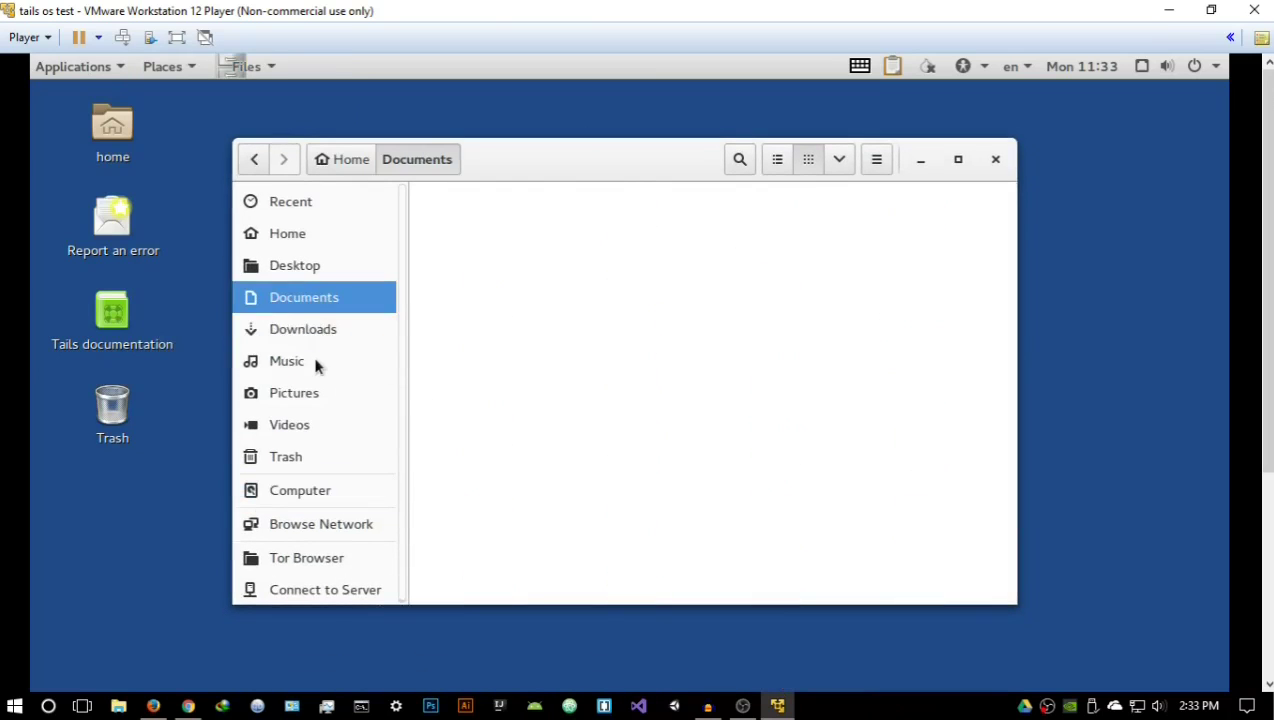
click(316, 364)
scroll(302, 327, down, 1)
click(994, 163)
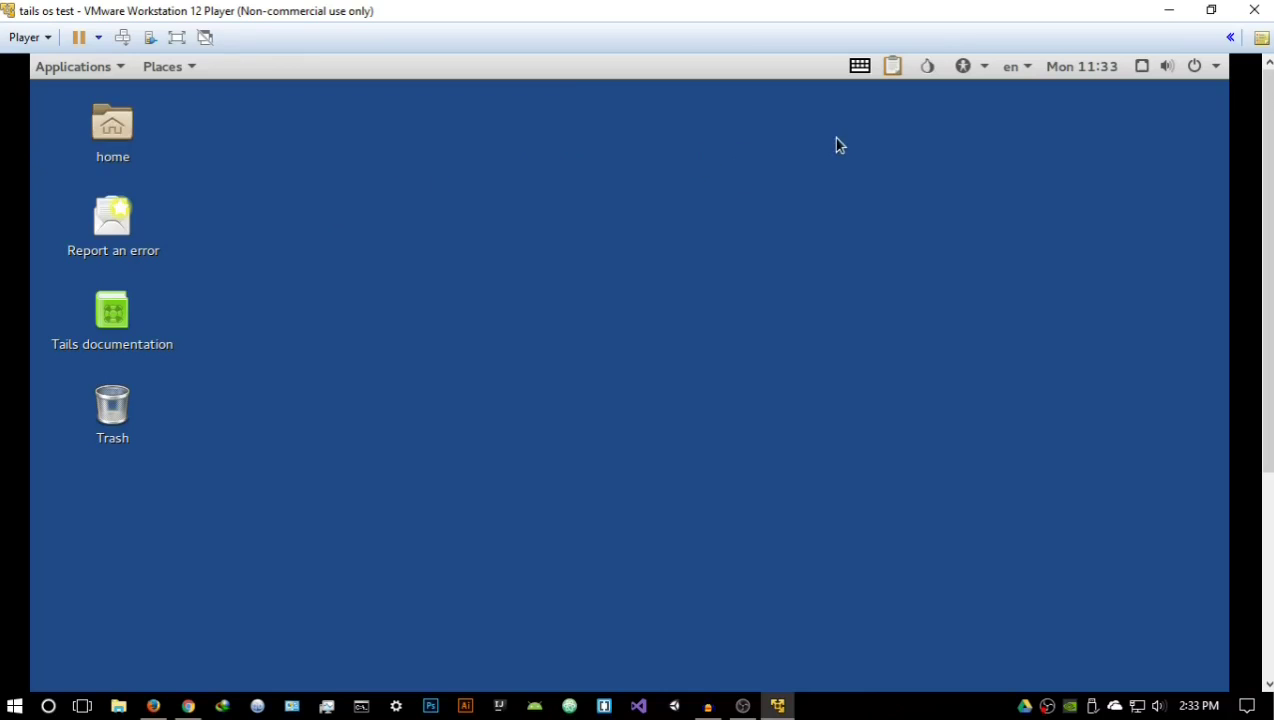
click(929, 76)
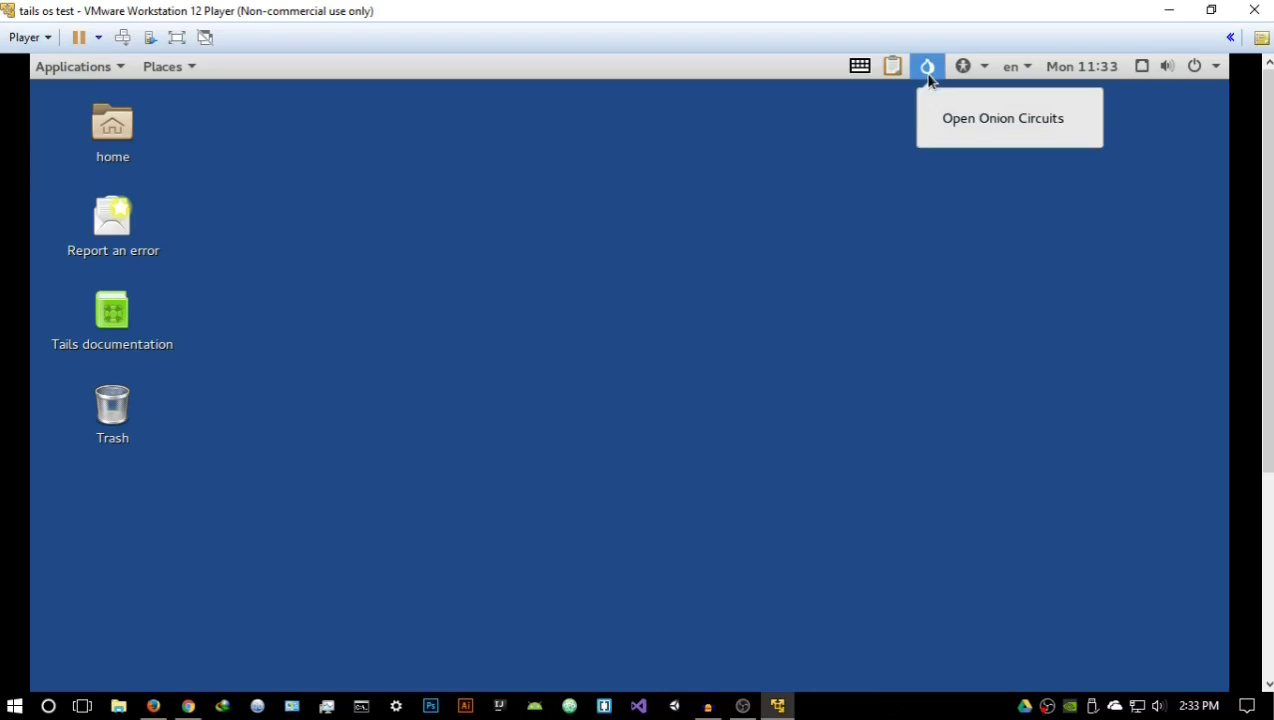
click(974, 127)
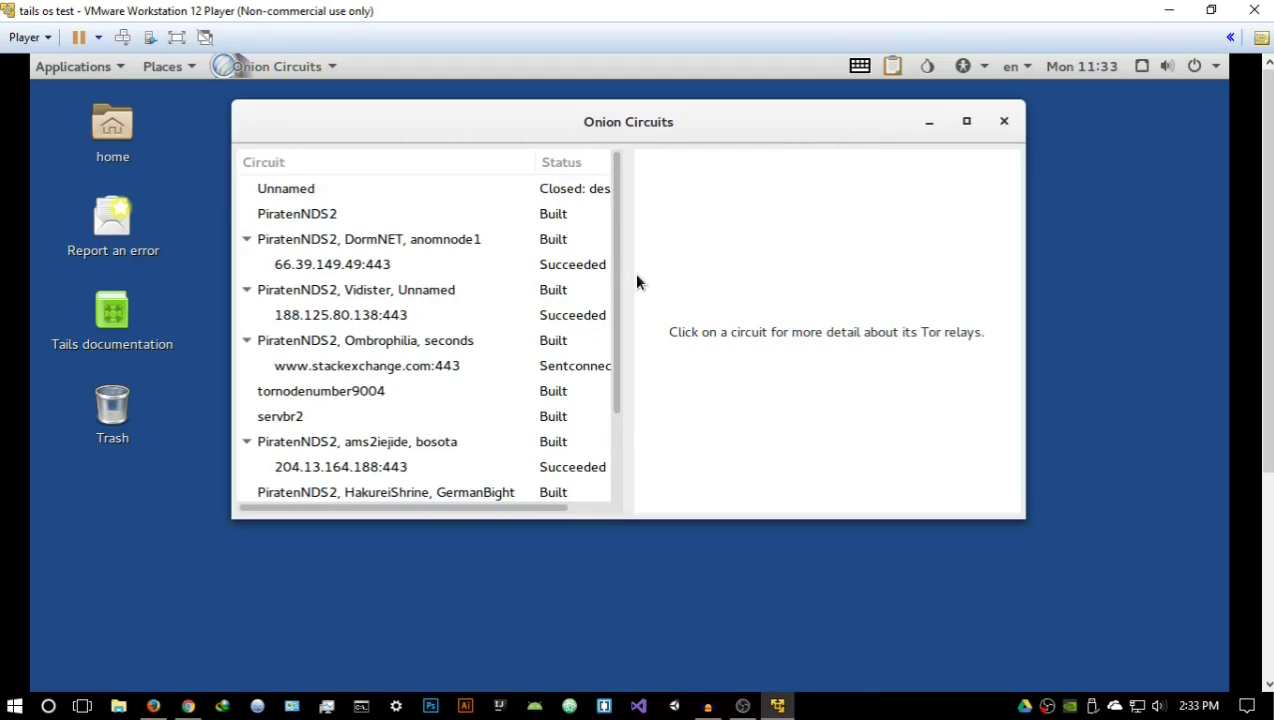
click(499, 268)
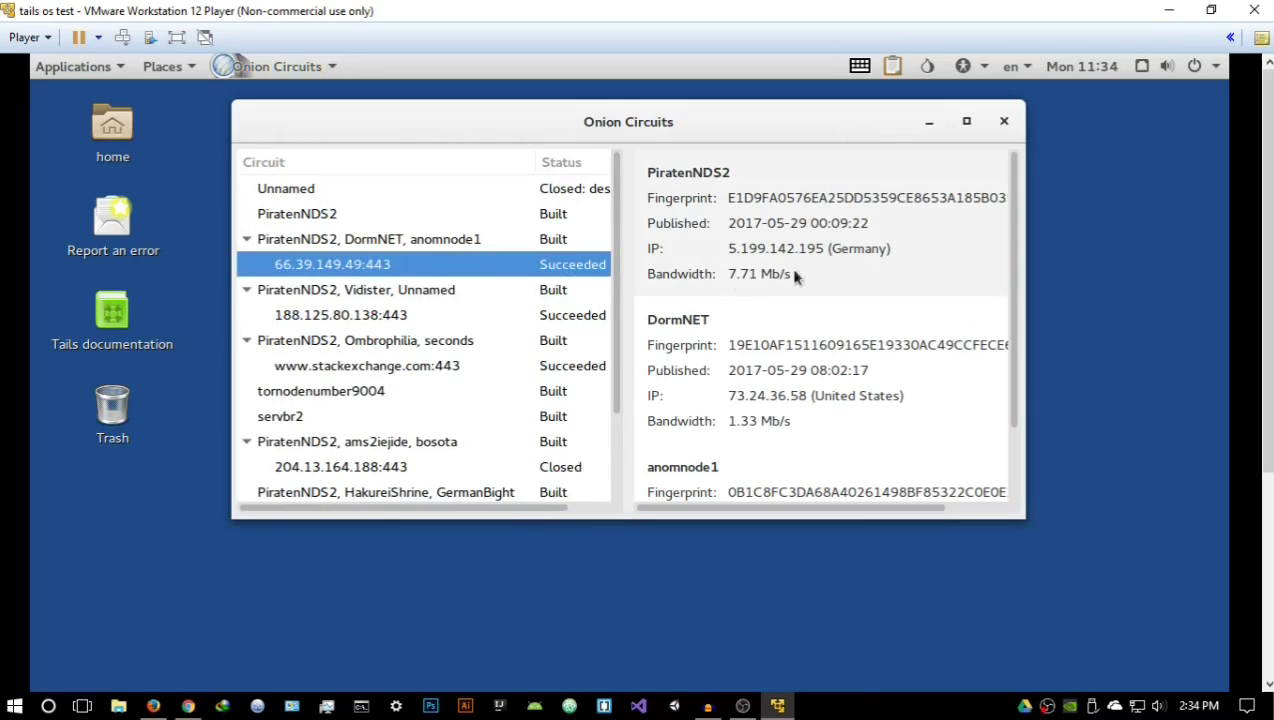
scroll(780, 345, down, 2)
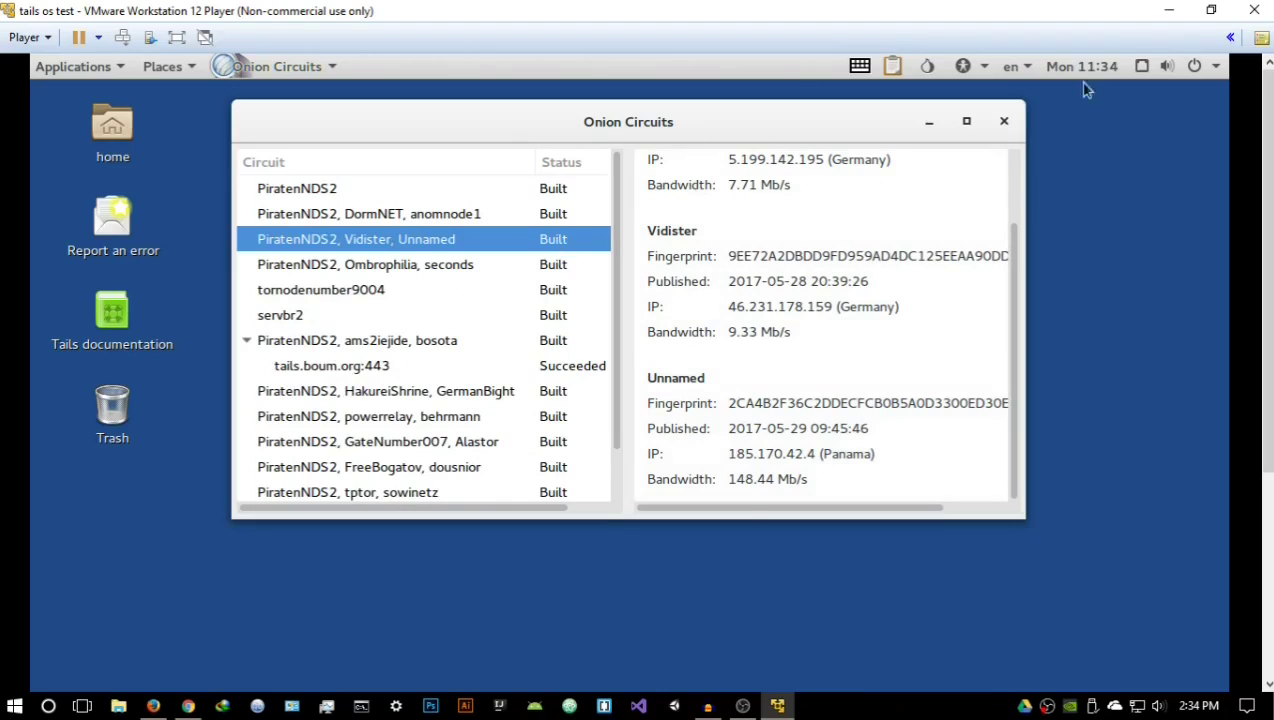
click(1006, 121)
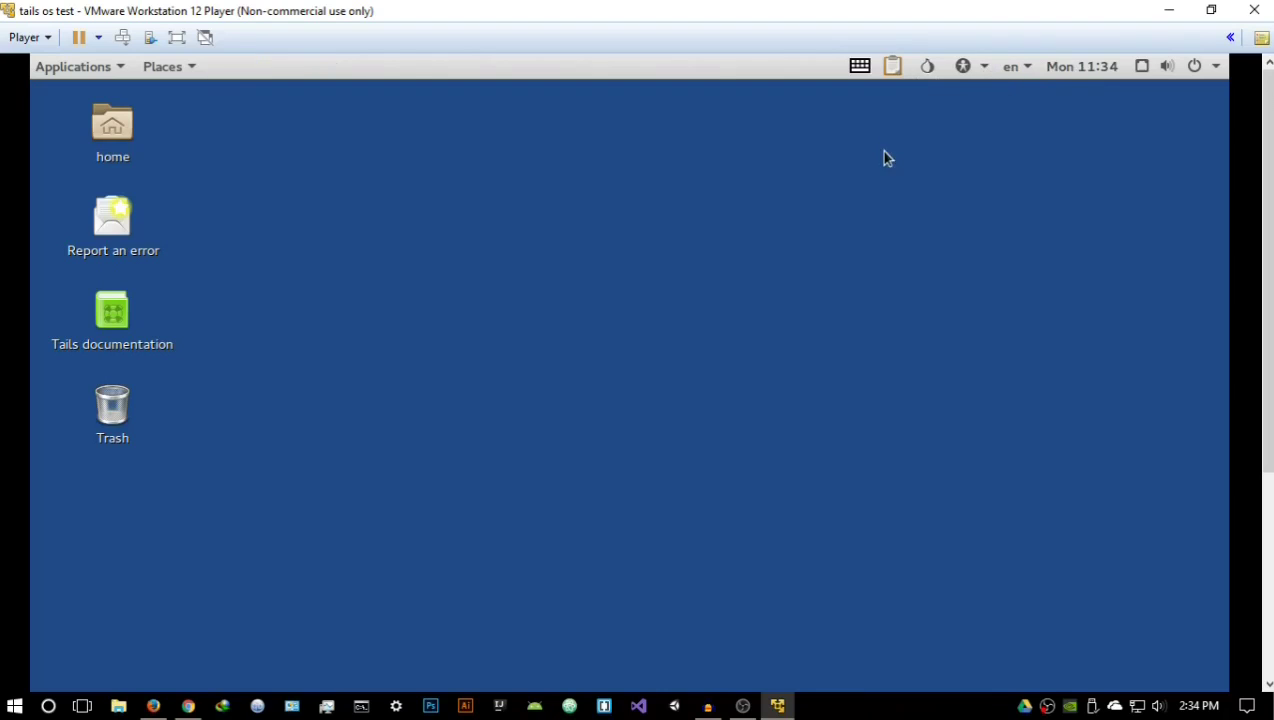
Step: Open the Tails Applications menu and look through its categories, ending back at Favorites
click(97, 75)
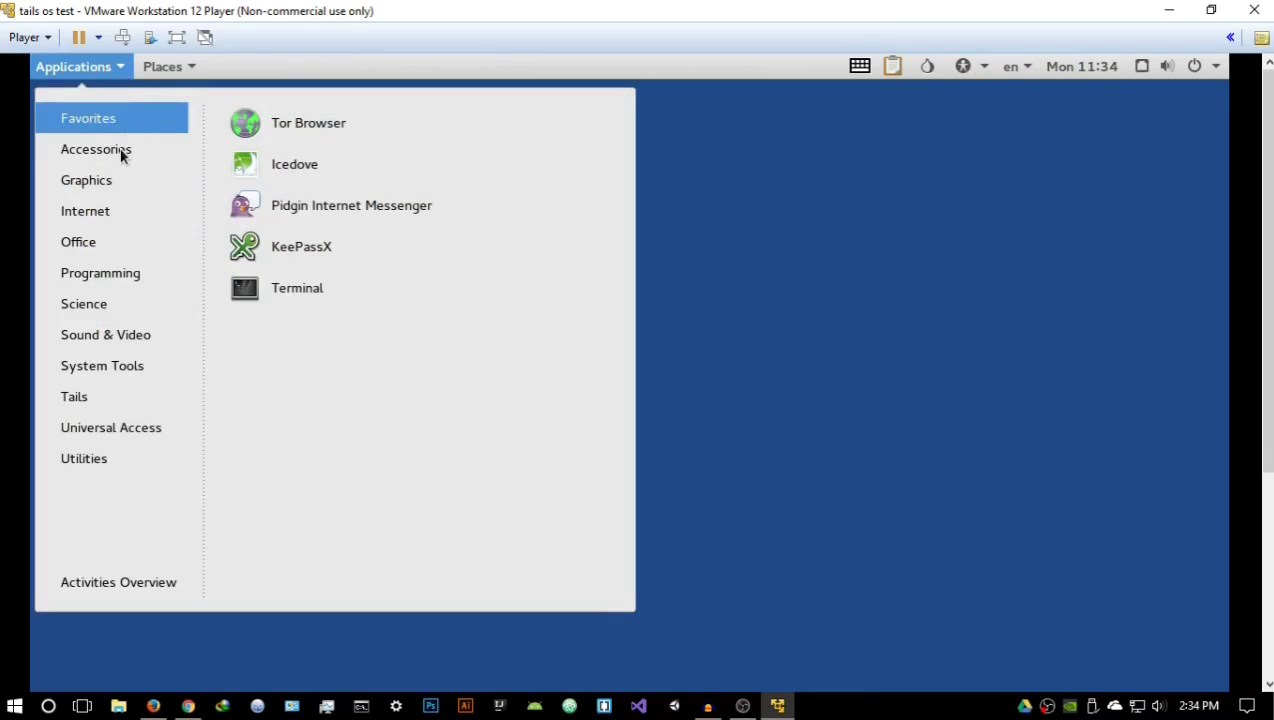
mouse_move(109, 163)
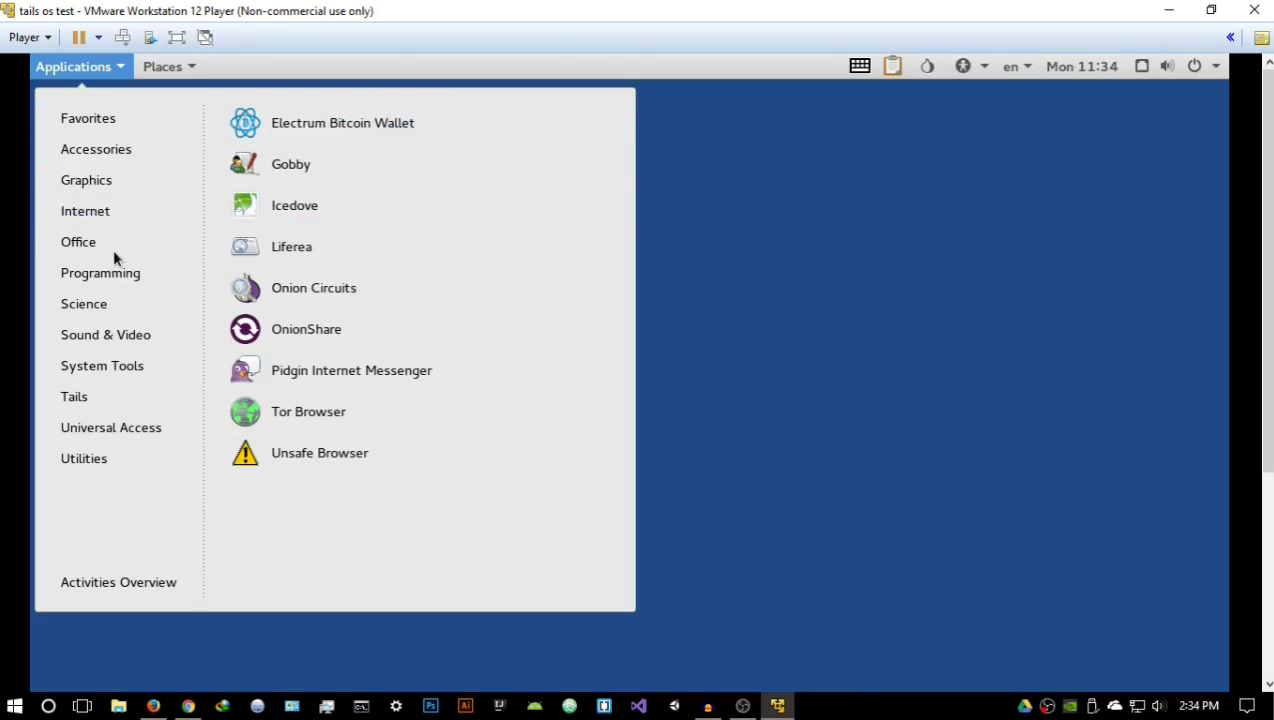
mouse_move(88, 242)
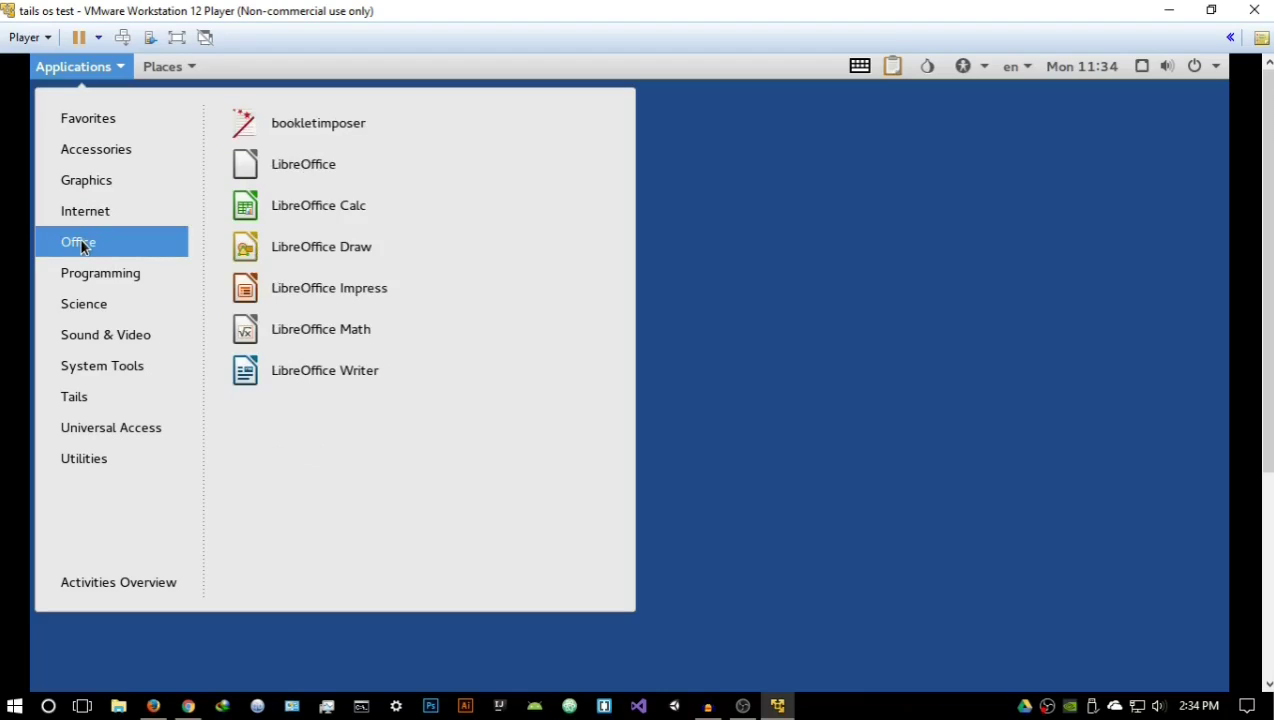
mouse_move(103, 280)
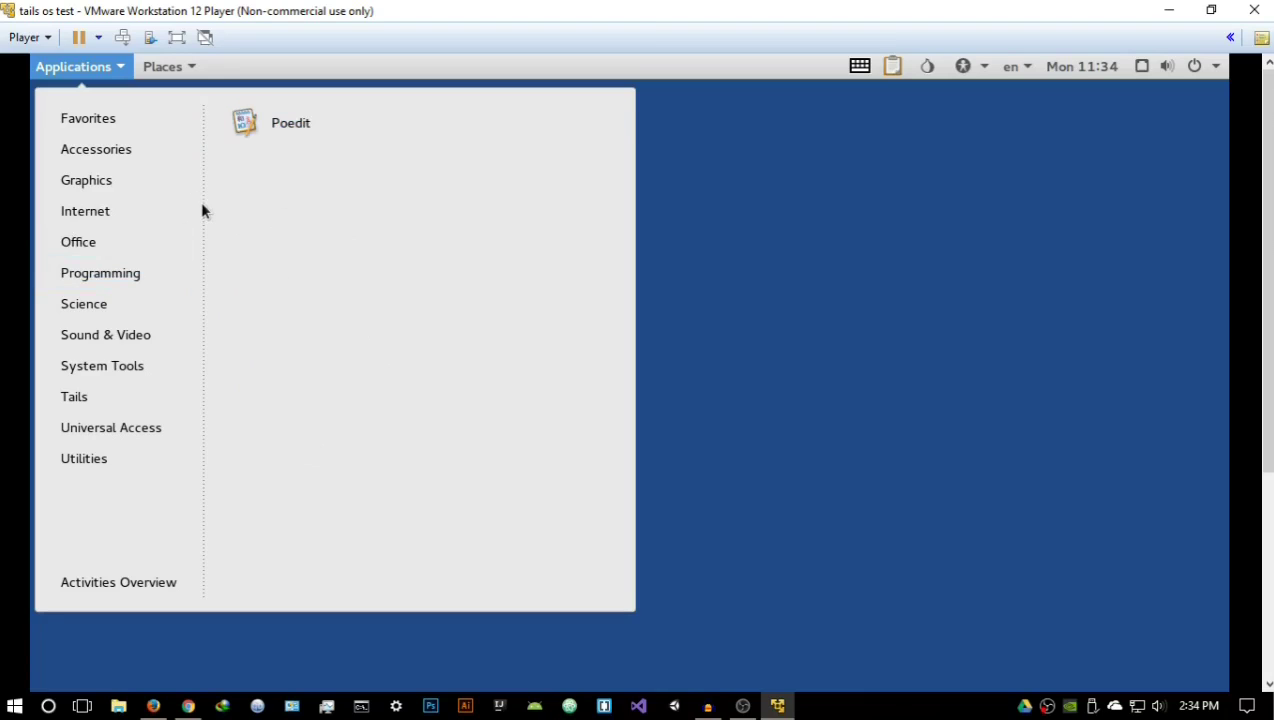
mouse_move(110, 344)
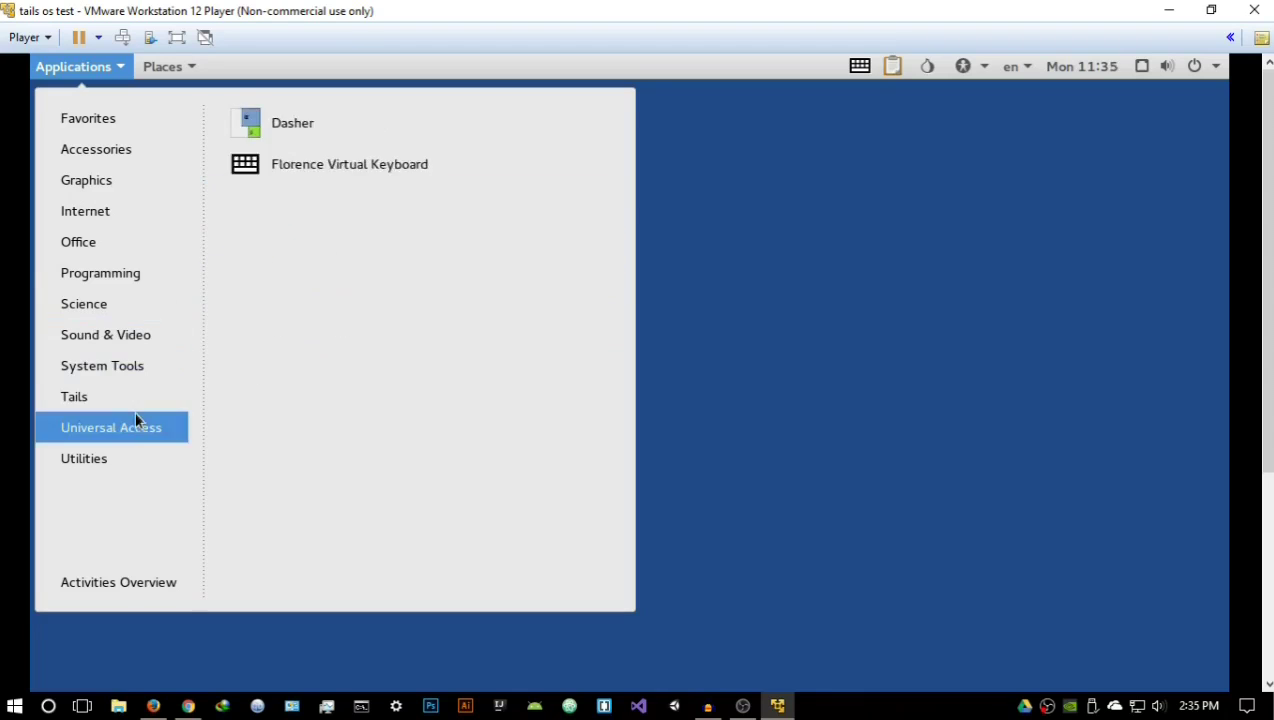
mouse_move(130, 399)
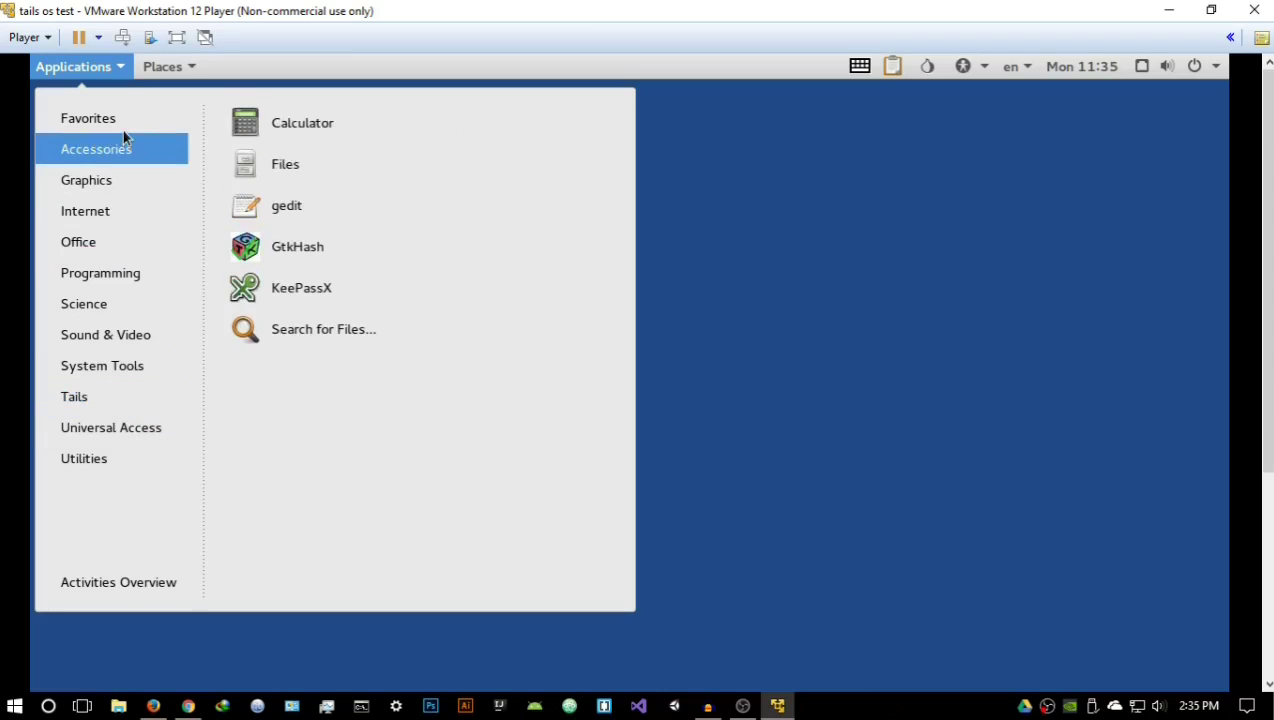
mouse_move(116, 127)
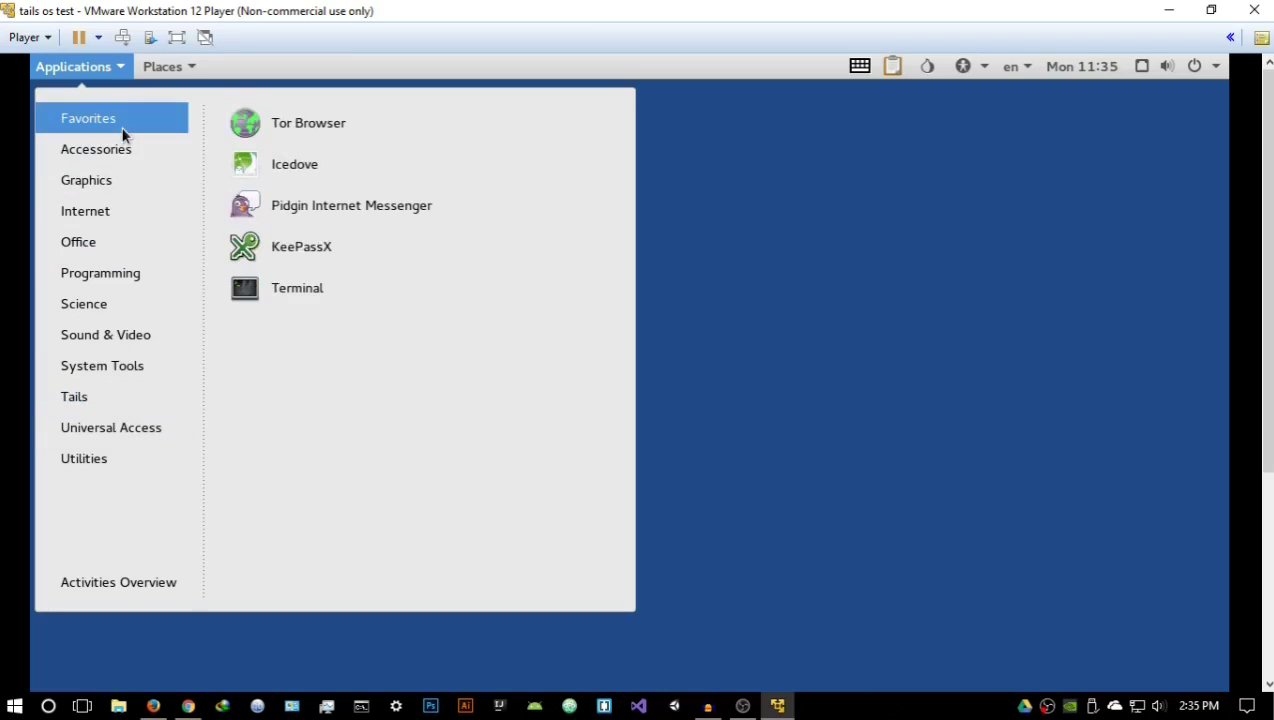
Step: Launch Tor Browser, resize its window over the desktop, and dismiss two YouTube notifications
click(305, 126)
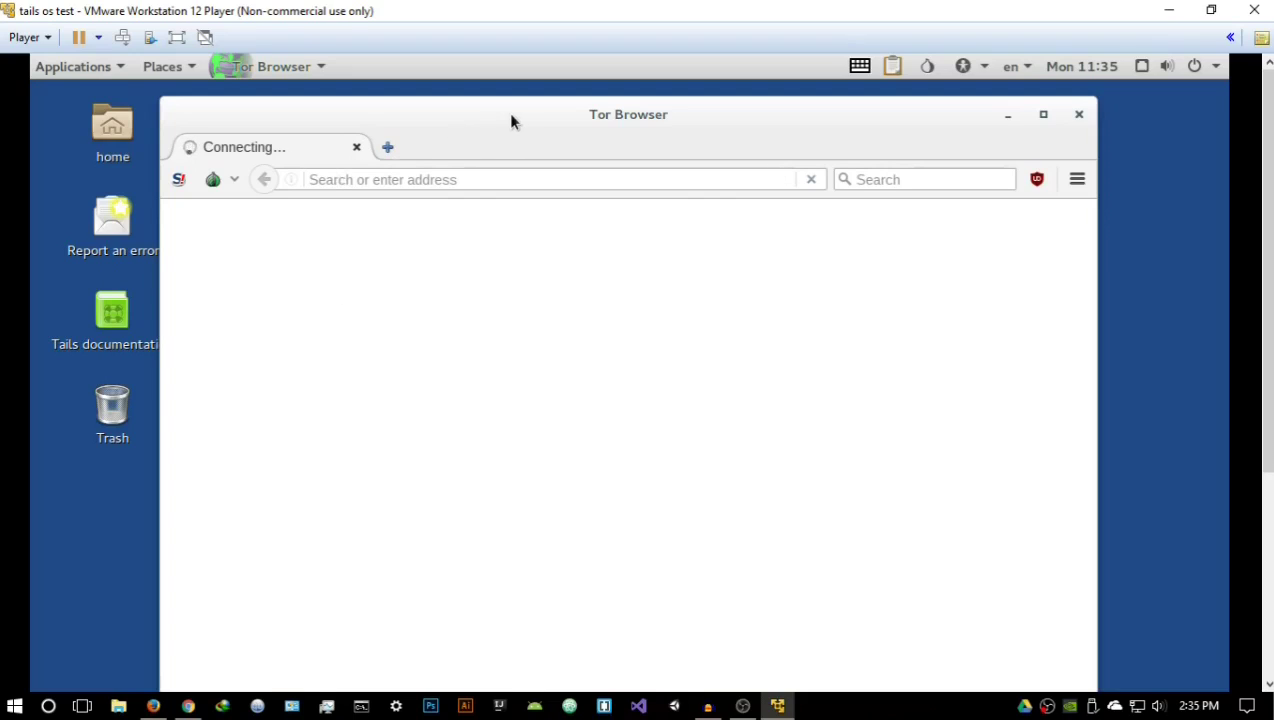
drag(510, 120, 510, 108)
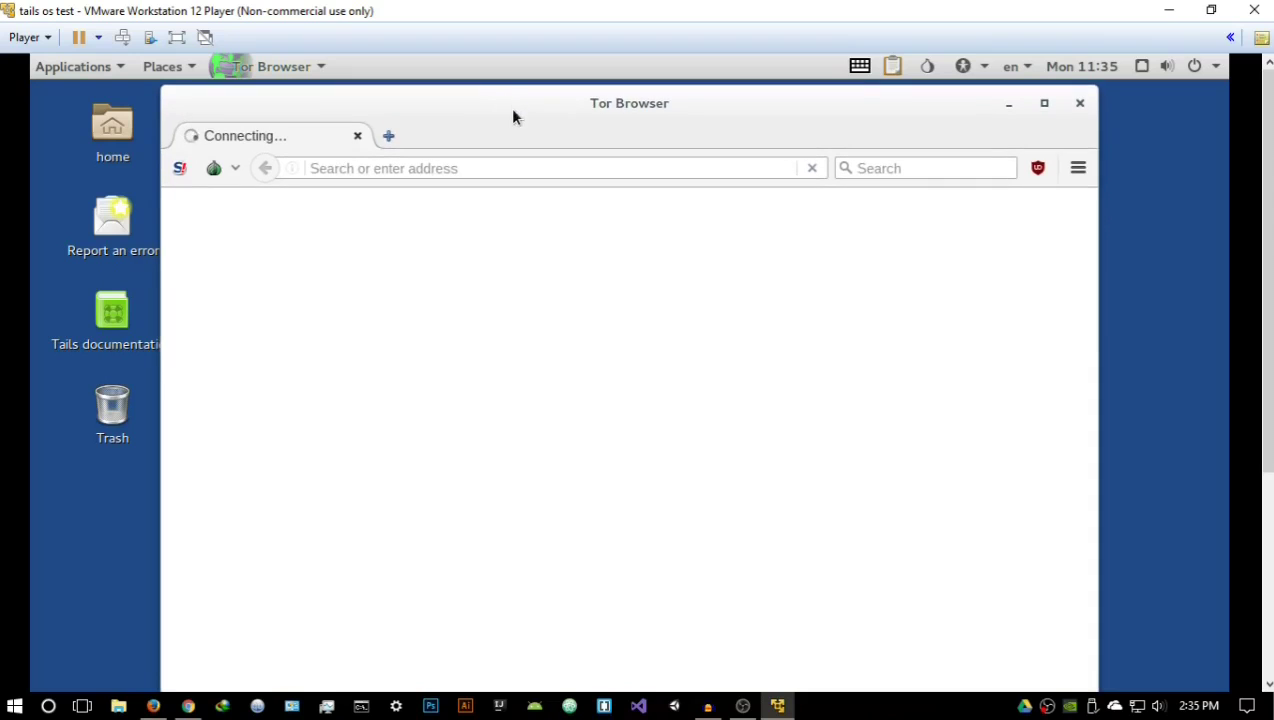
drag(1096, 317, 1191, 317)
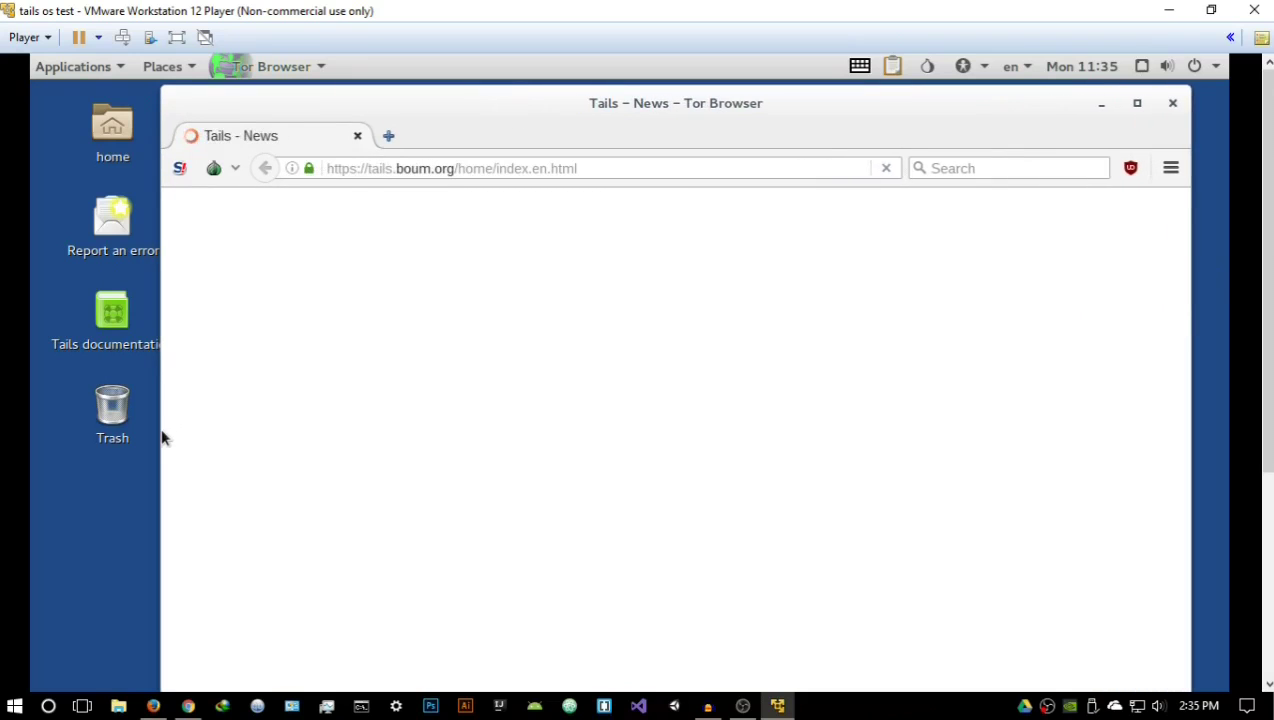
drag(161, 430, 31, 435)
drag(302, 232, 401, 193)
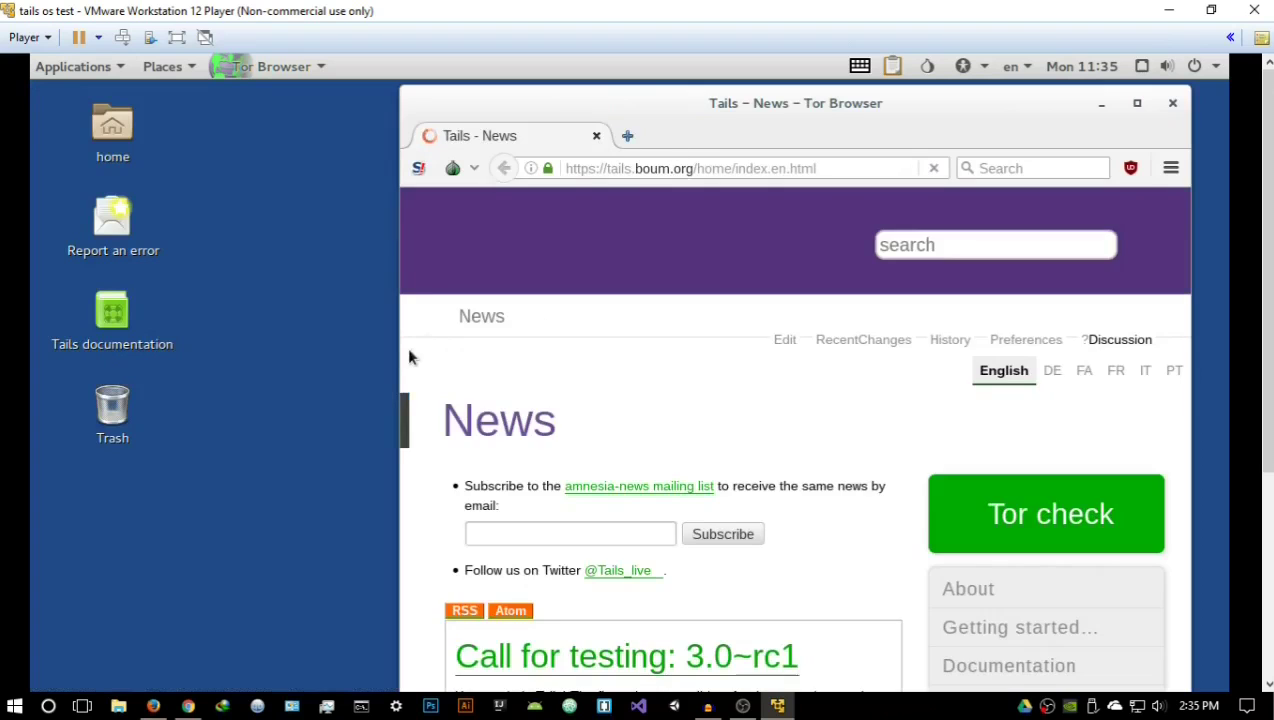
drag(318, 359, 122, 350)
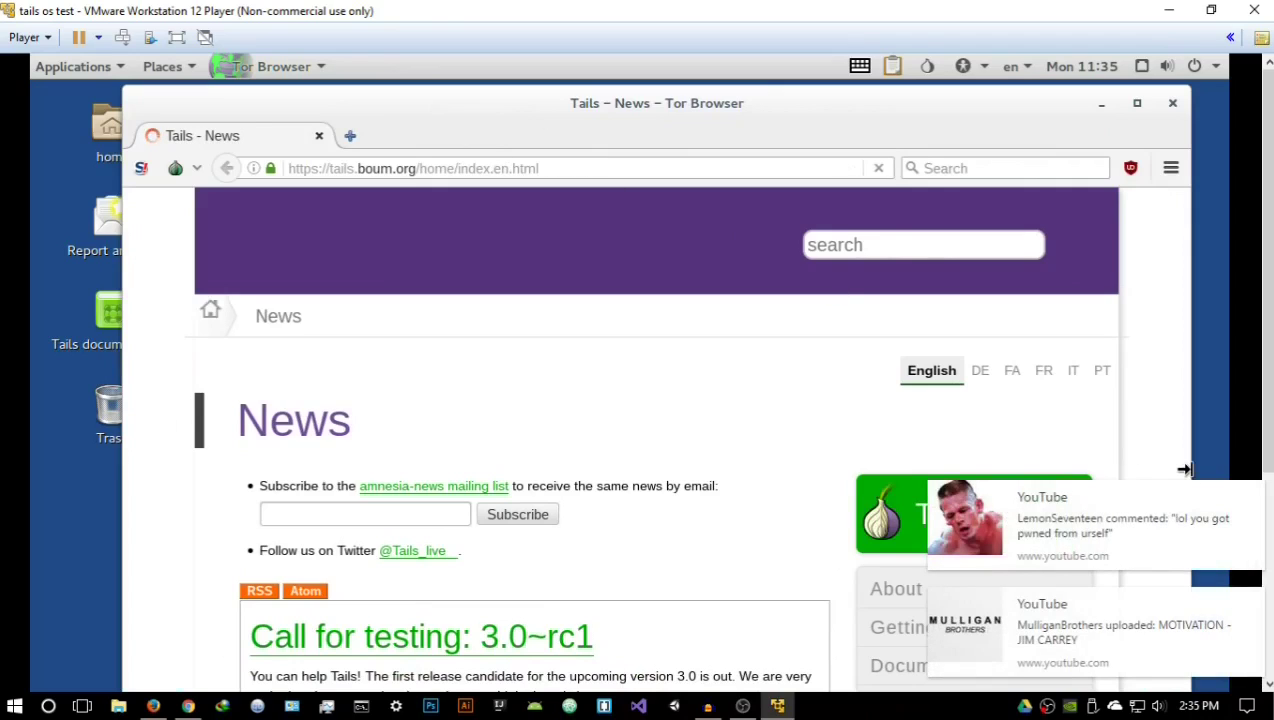
mouse_move(1252, 500)
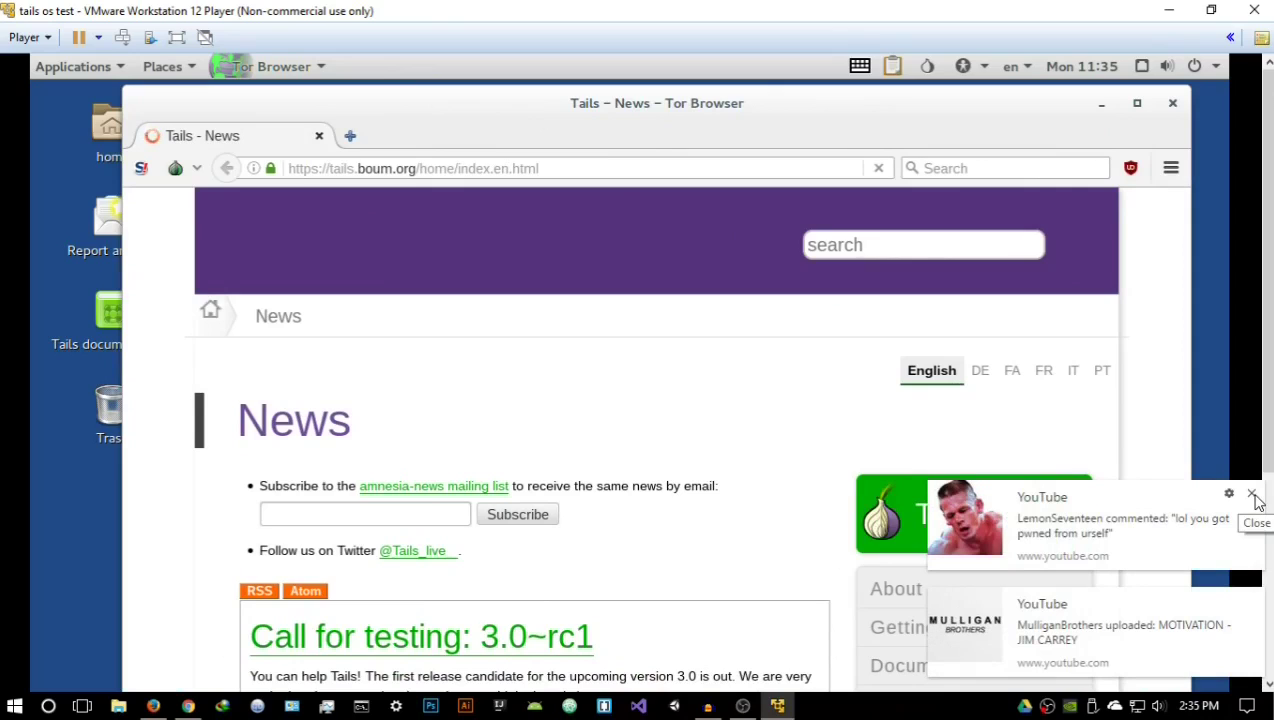
click(1252, 496)
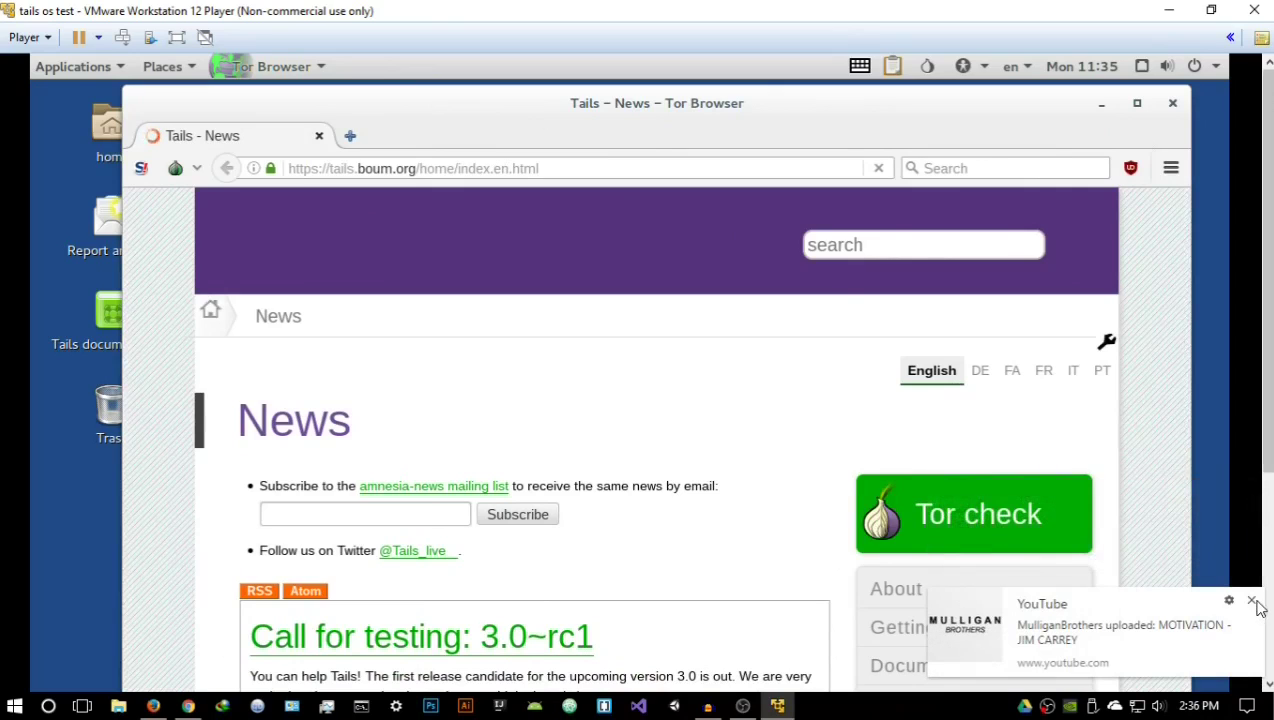
click(1252, 601)
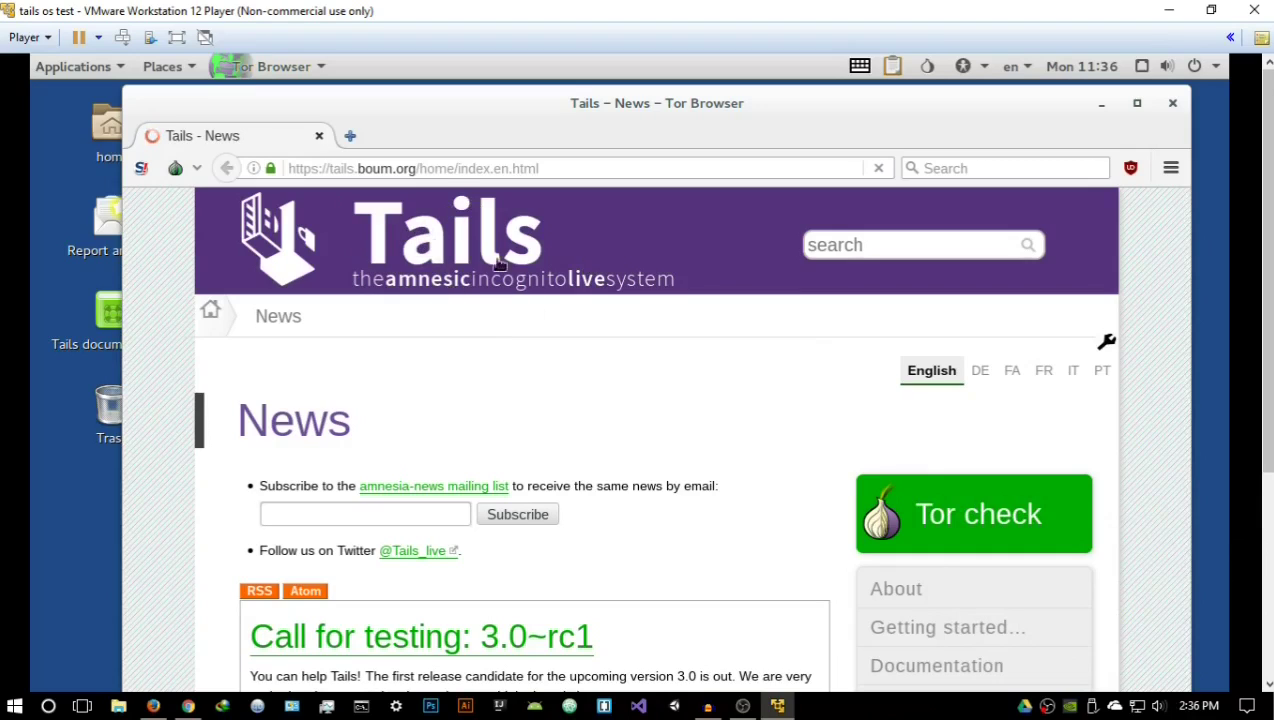
Step: Replace the browser address with check.torporject.org and load it
click(440, 170)
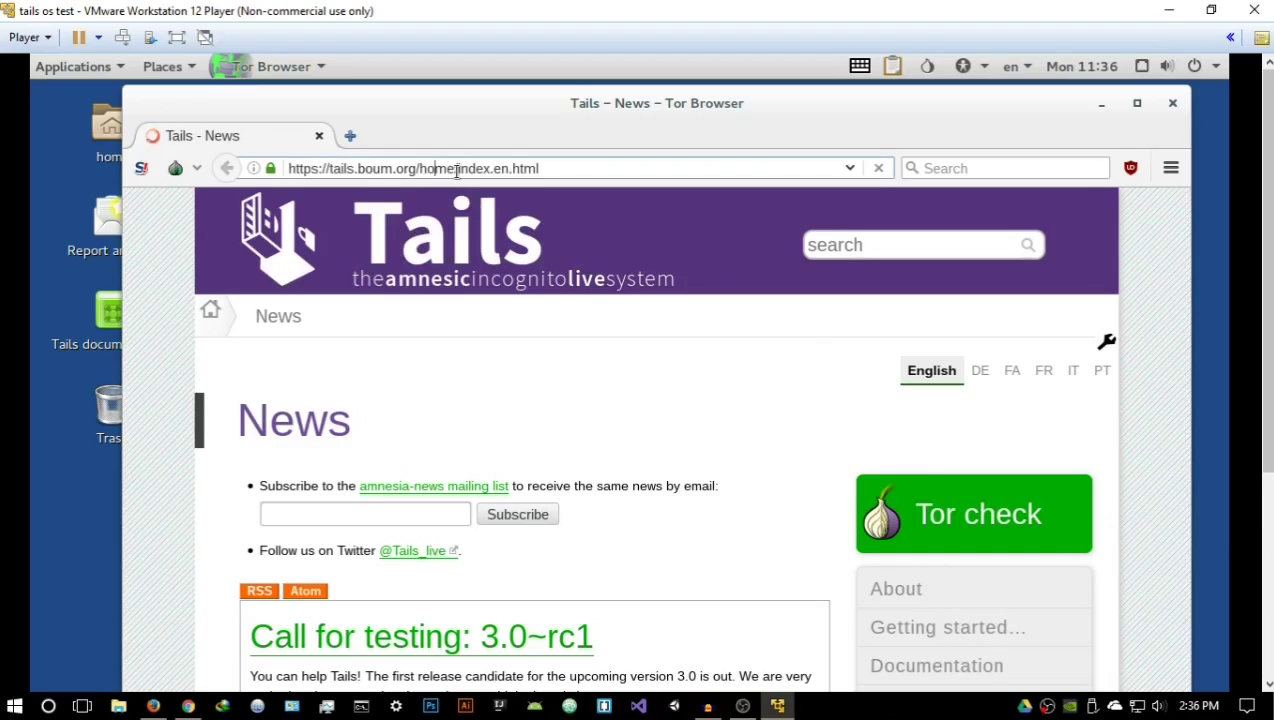
key(ctrl+a)
key(BackSpace)
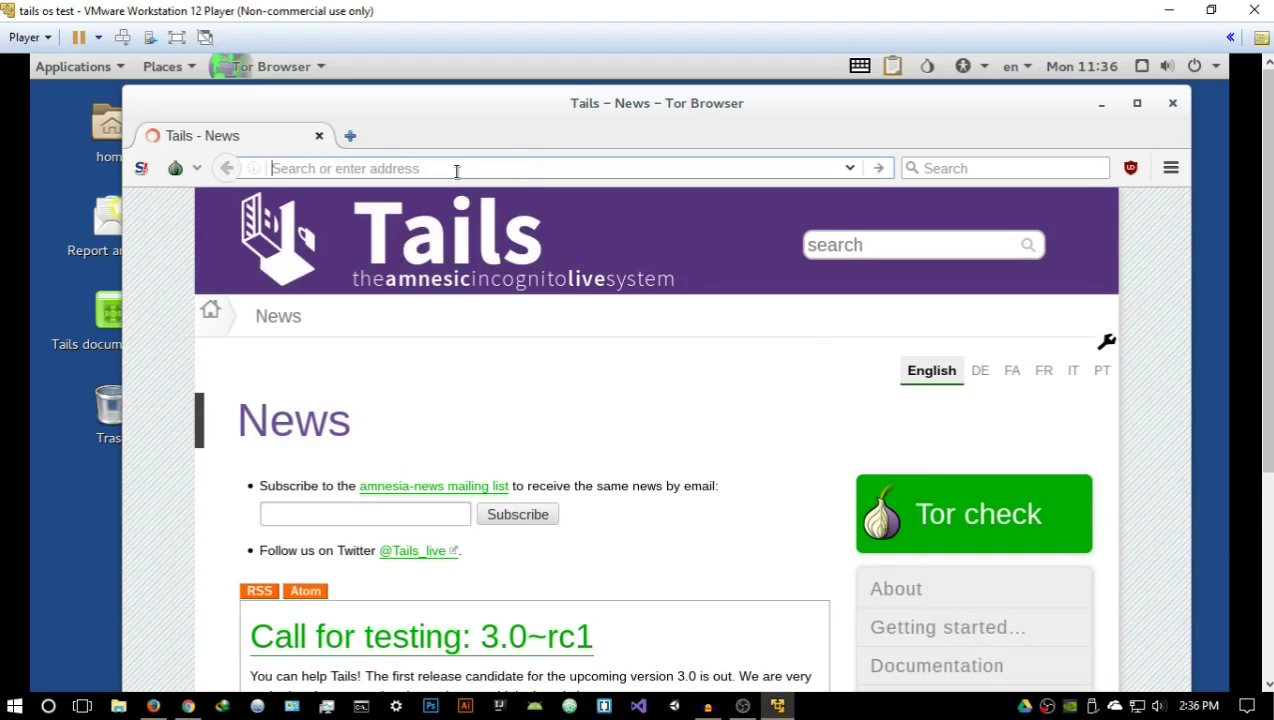
text(chec)
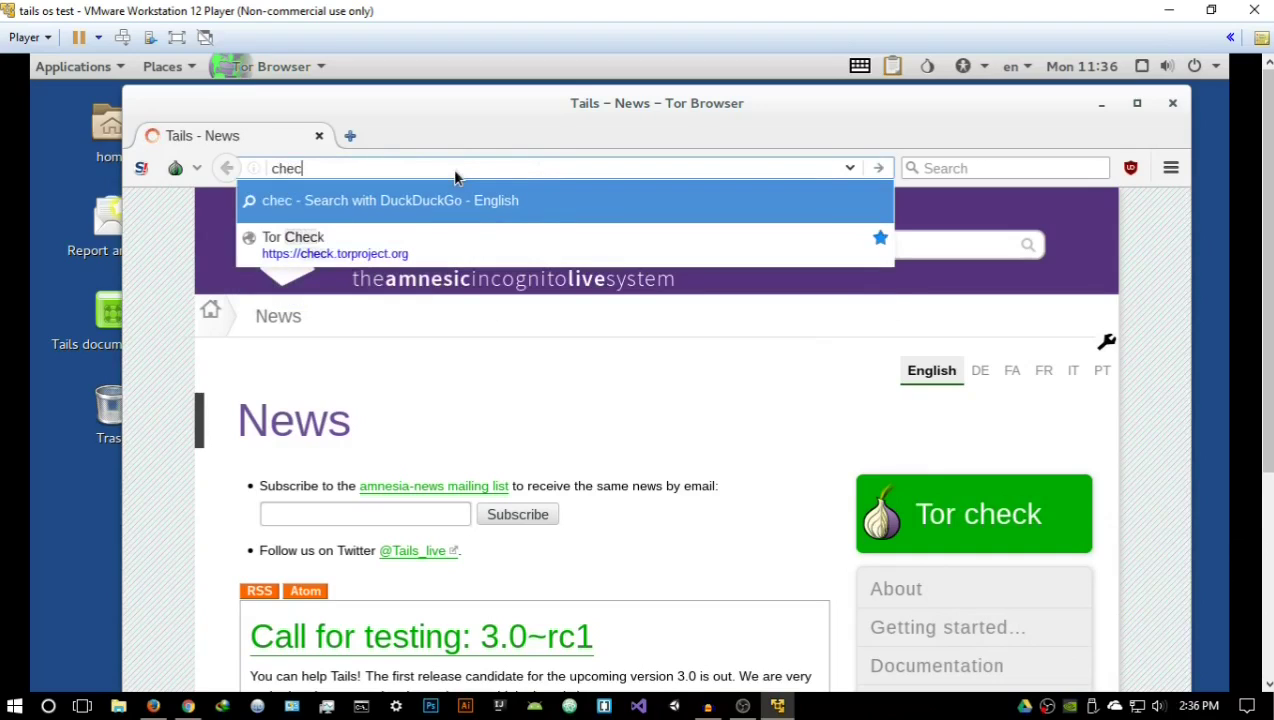
text(k.t)
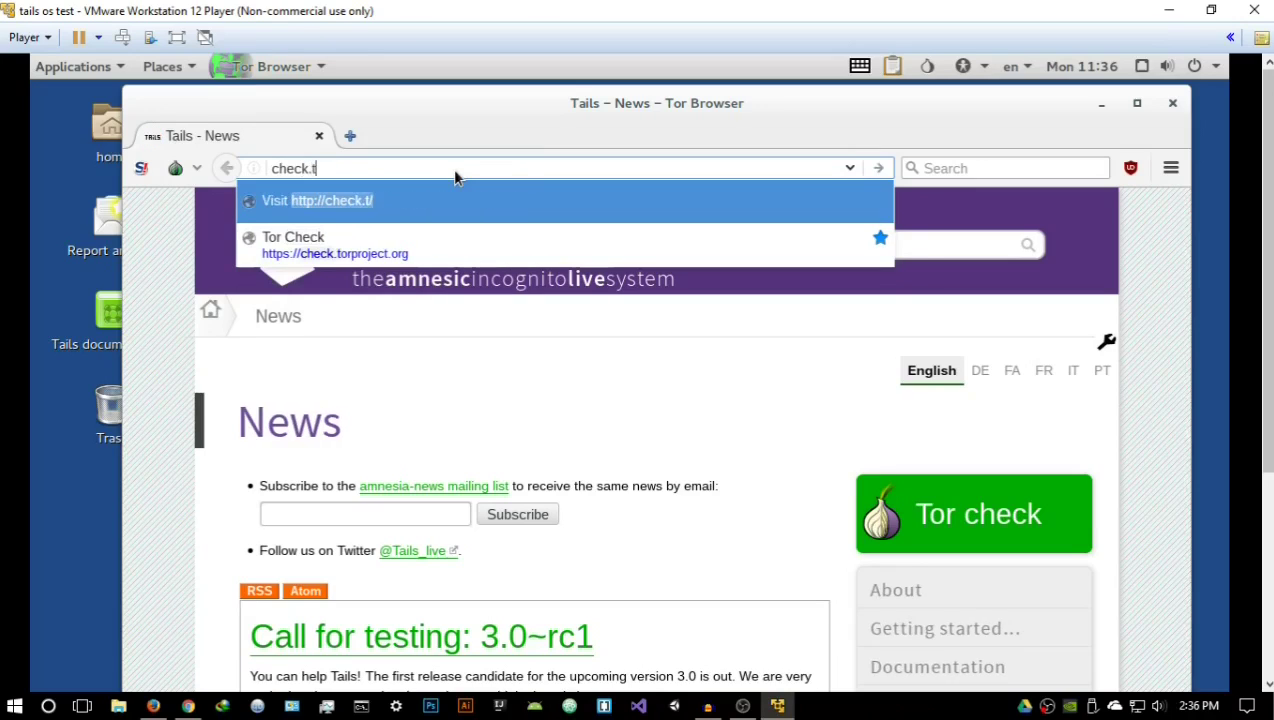
text(orporjec)
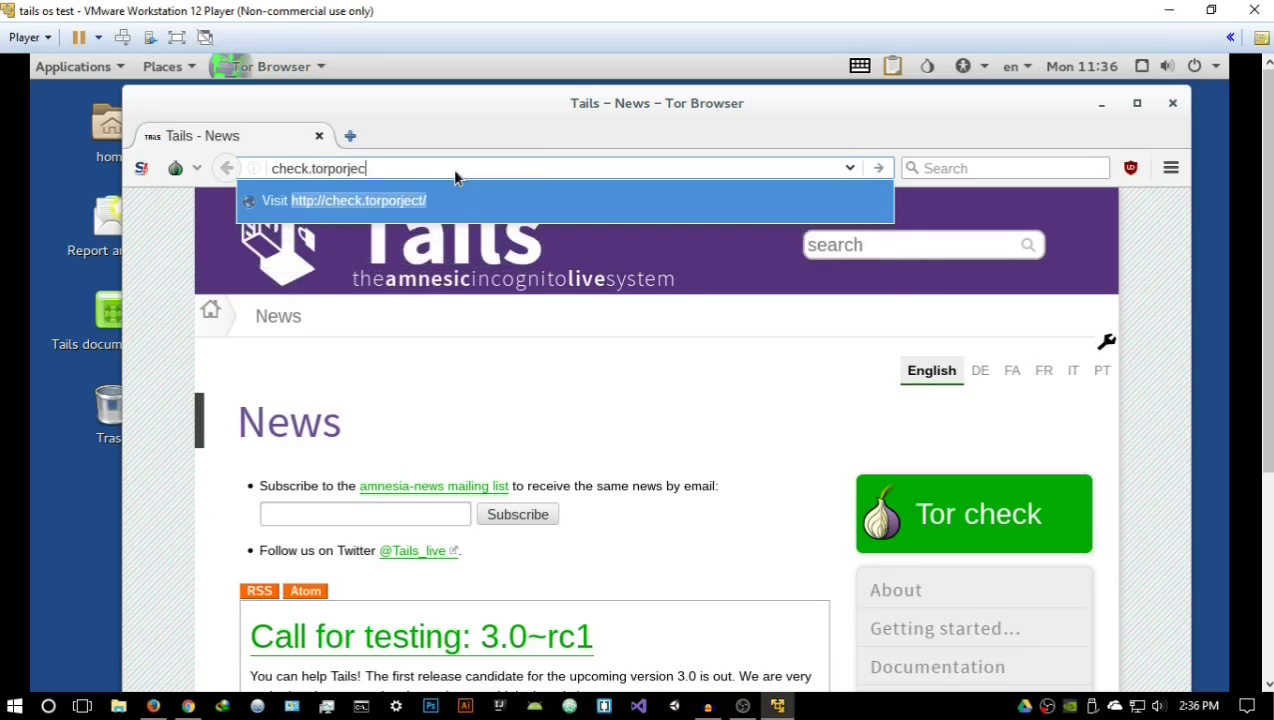
text(t.org)
key(Return)
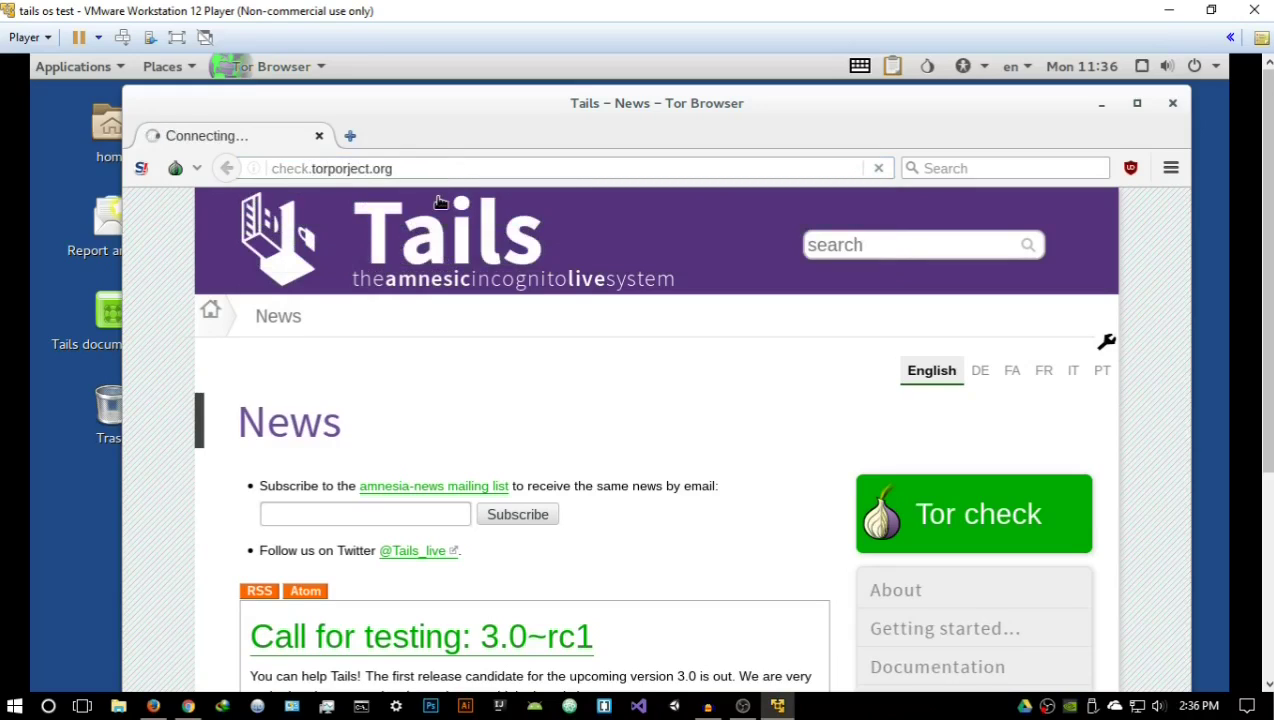
Step: Open Onion Circuits from the onion menu, reposition and scroll its circuit list, then close it
click(929, 68)
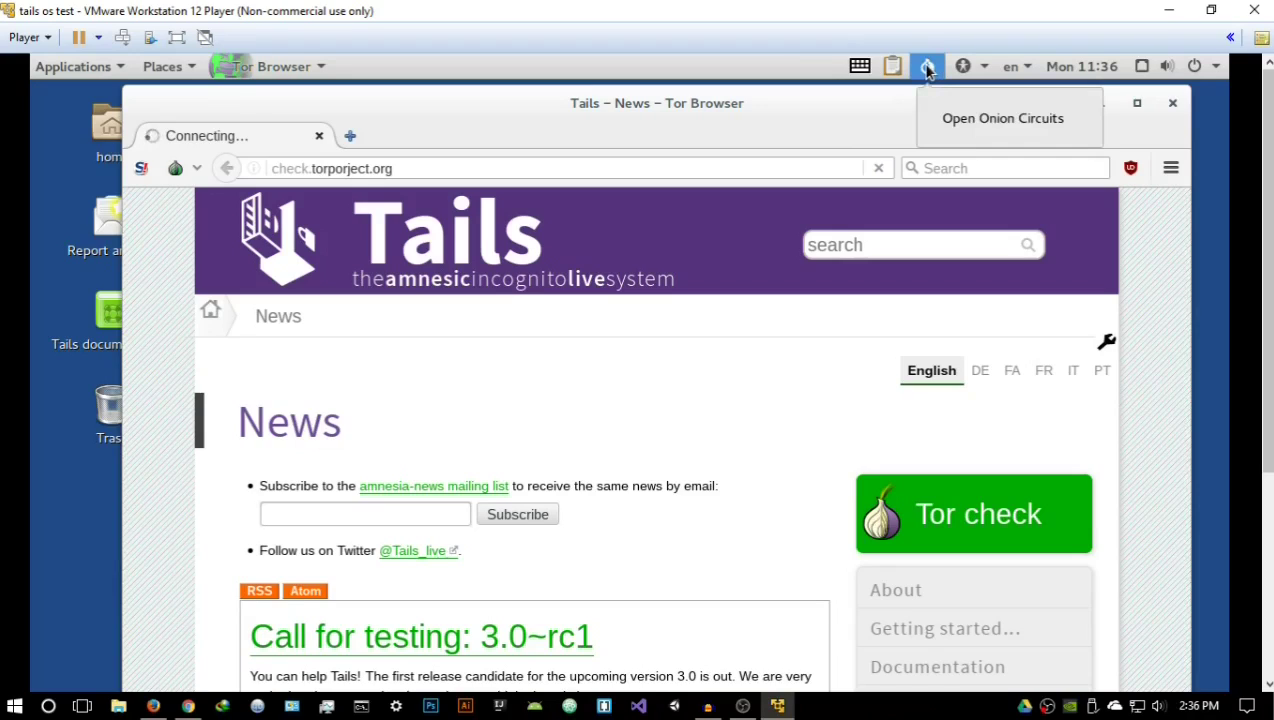
click(967, 118)
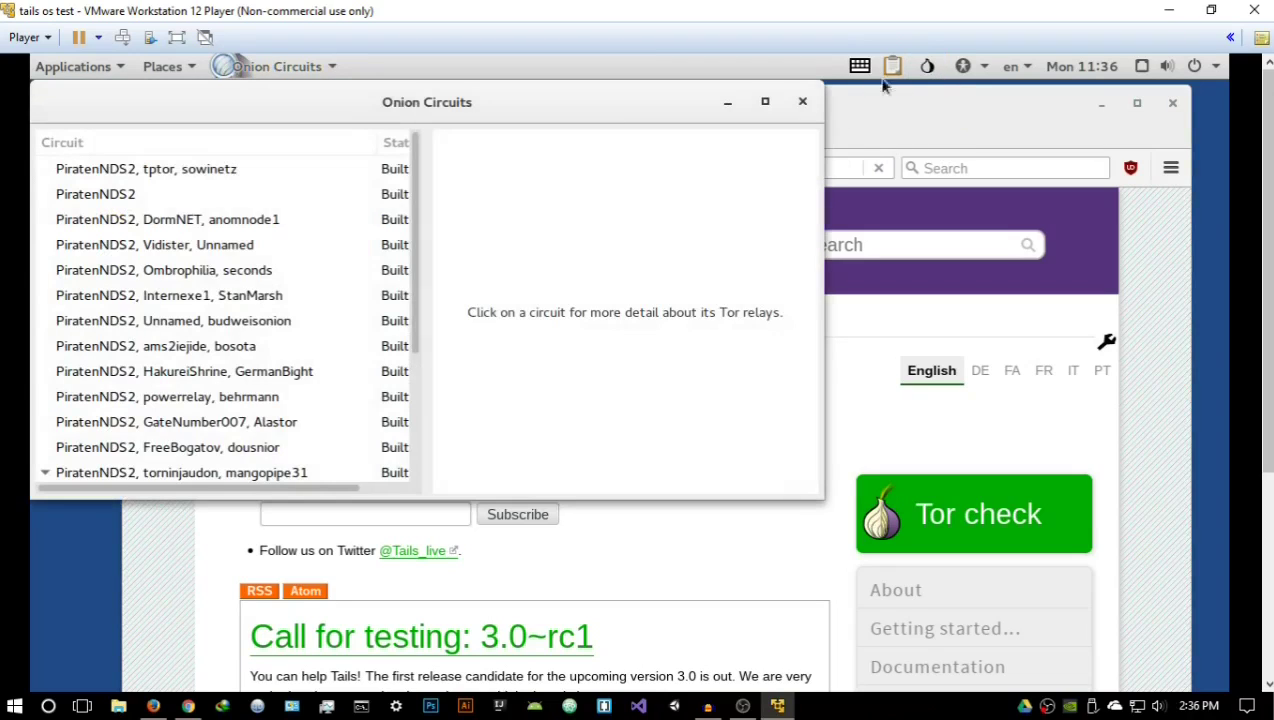
drag(700, 102, 954, 236)
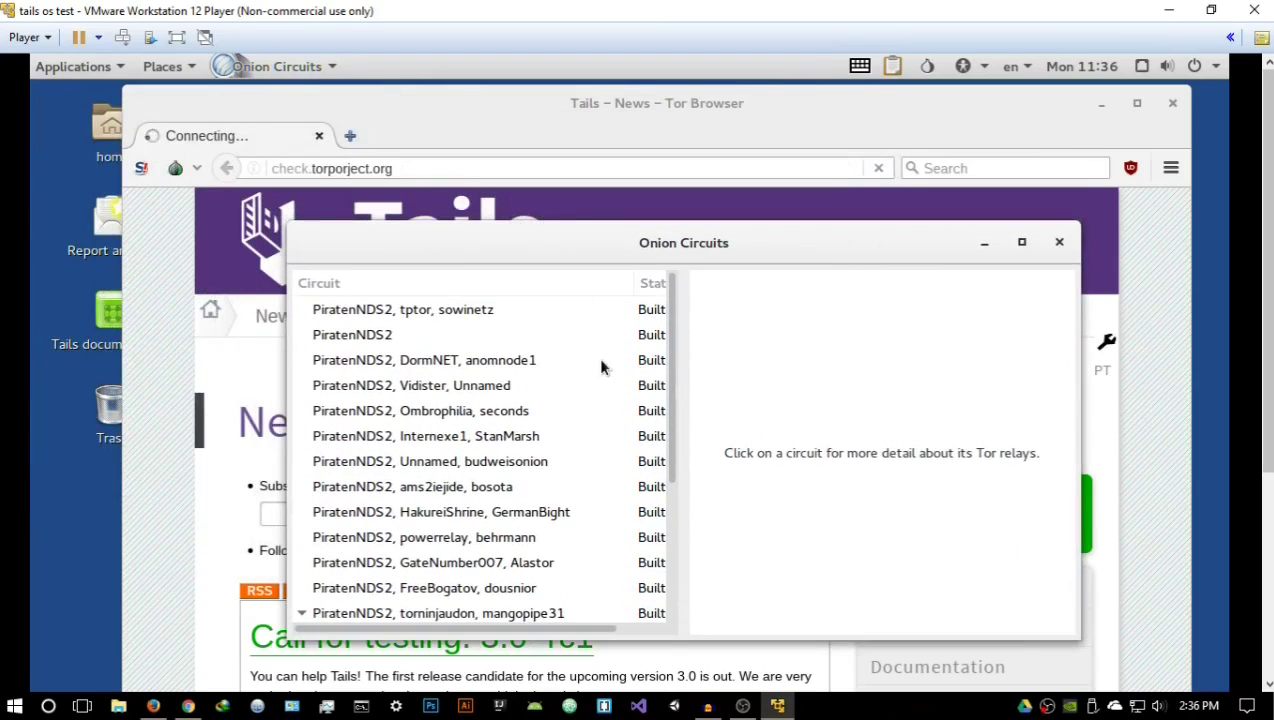
drag(668, 398, 668, 490)
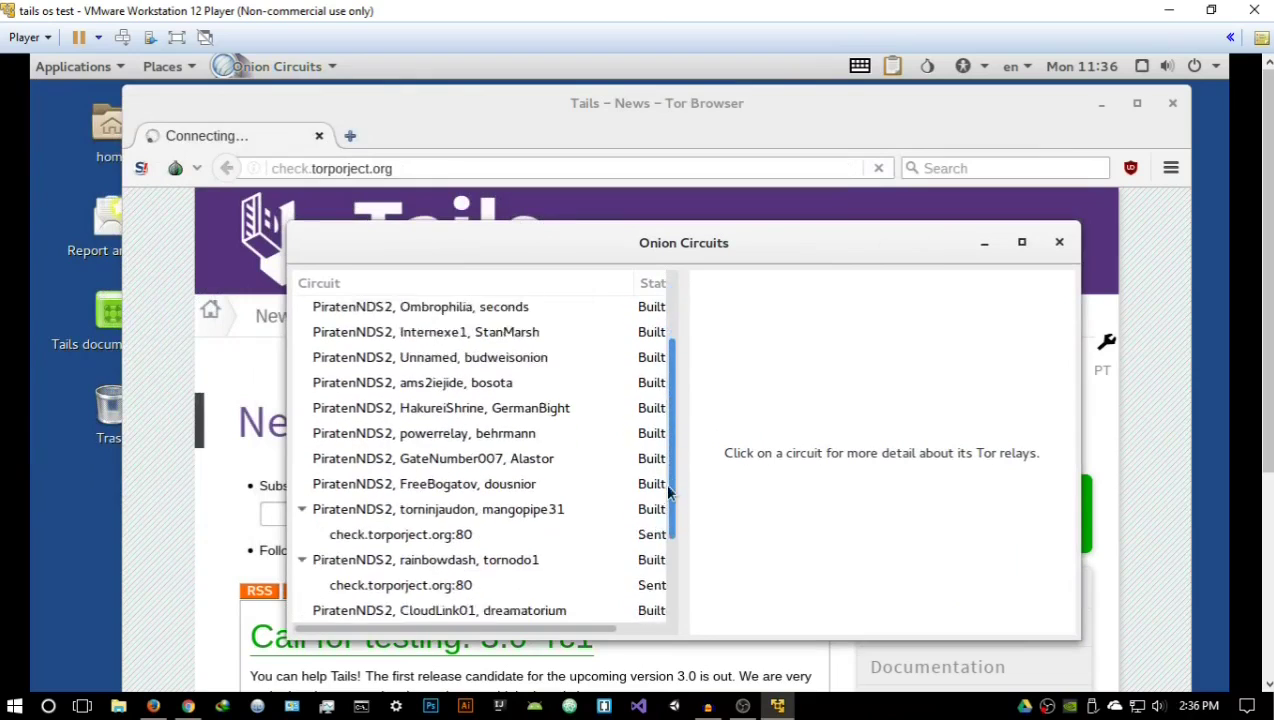
scroll(668, 490, down, 2)
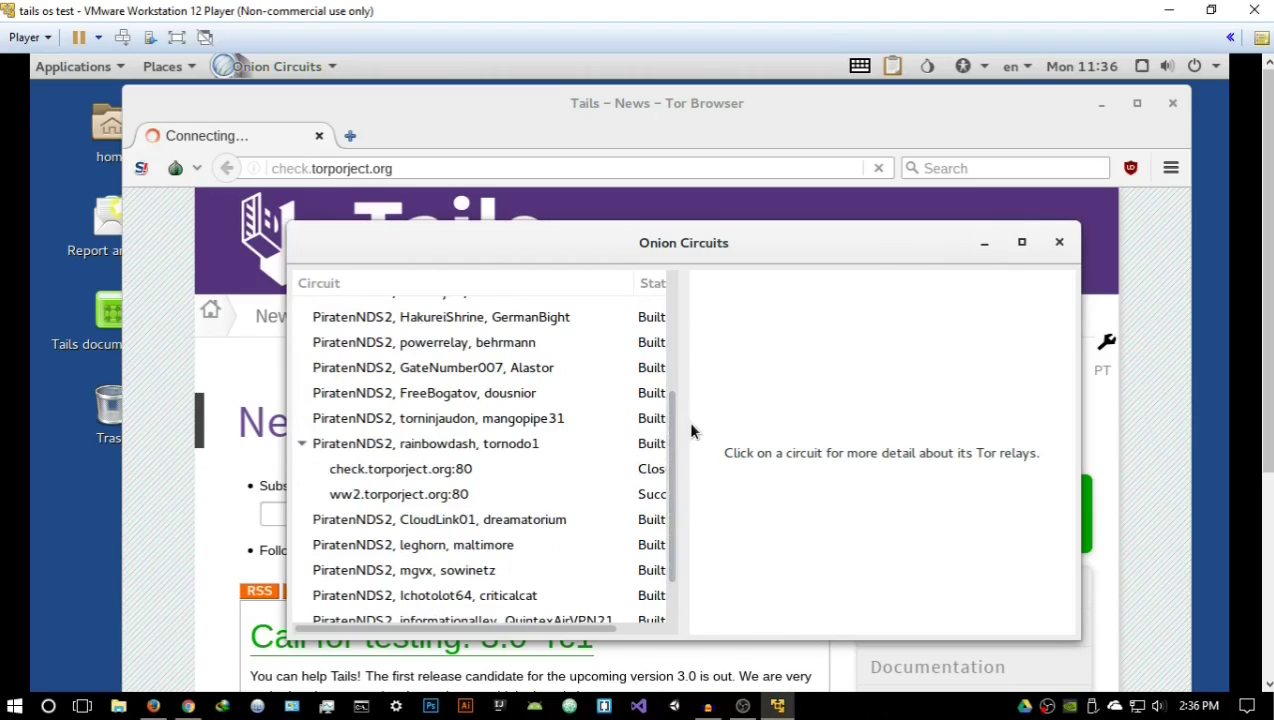
click(1059, 242)
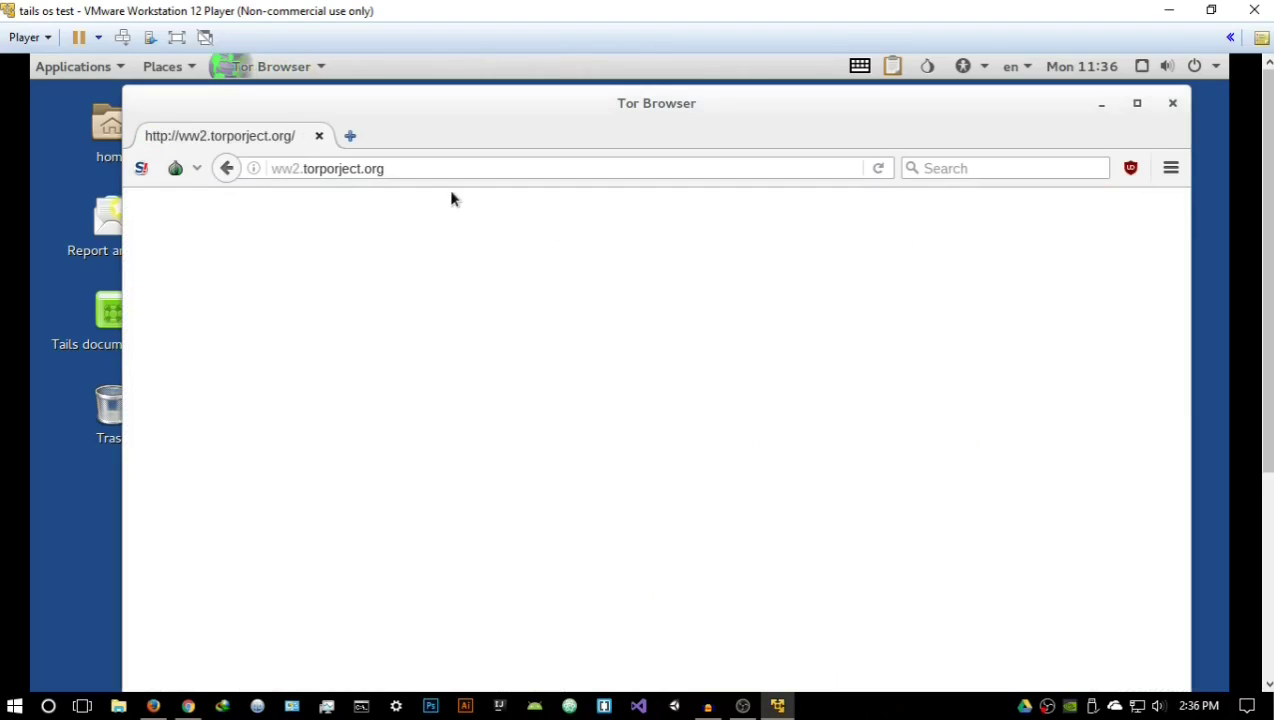
Step: Load check.torporject.org instead of ww2.torporject.org, then replace that tab with a fresh empty tab
click(411, 167)
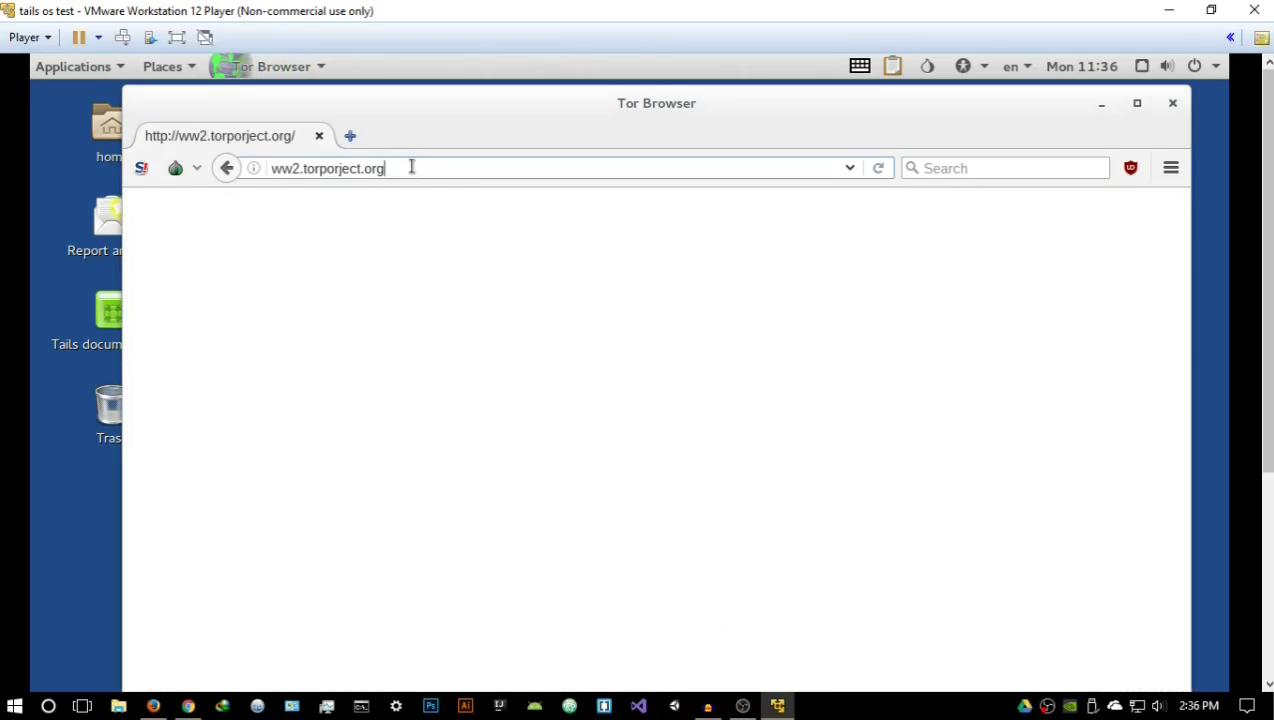
click(302, 168)
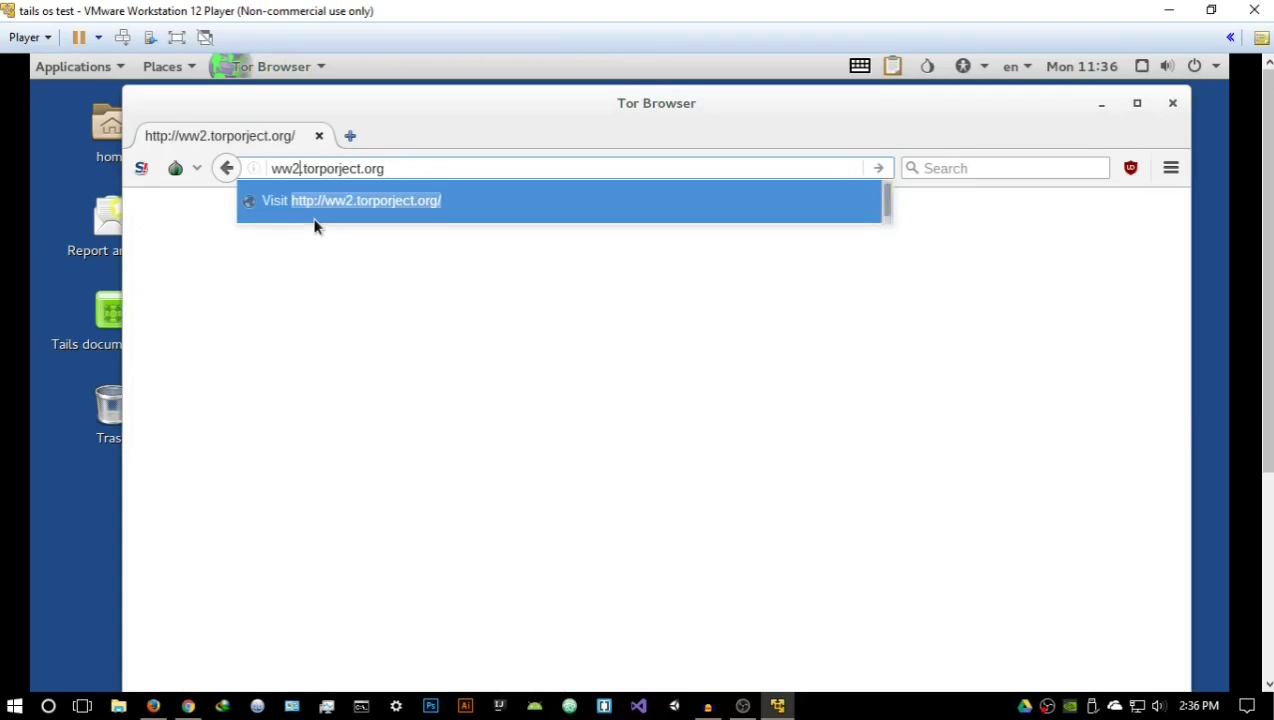
key(BackSpace)
key(BackSpace)
key(BackSpace)
text(check)
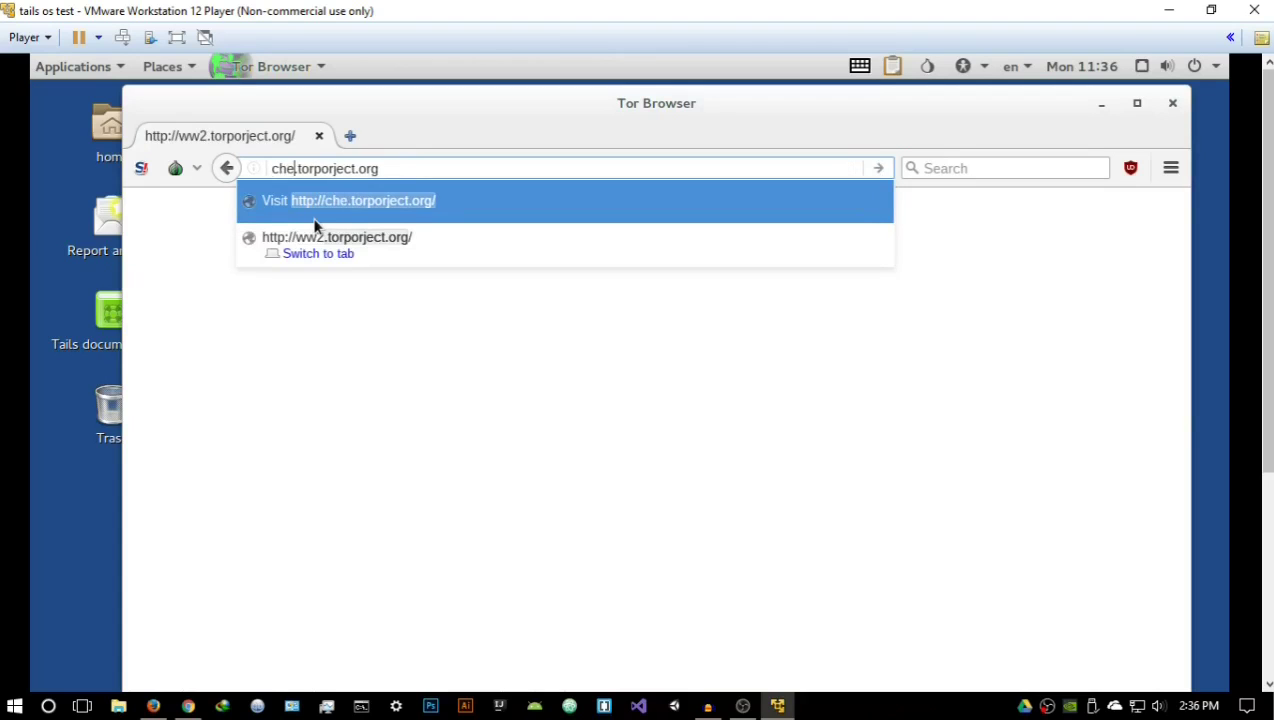
key(Return)
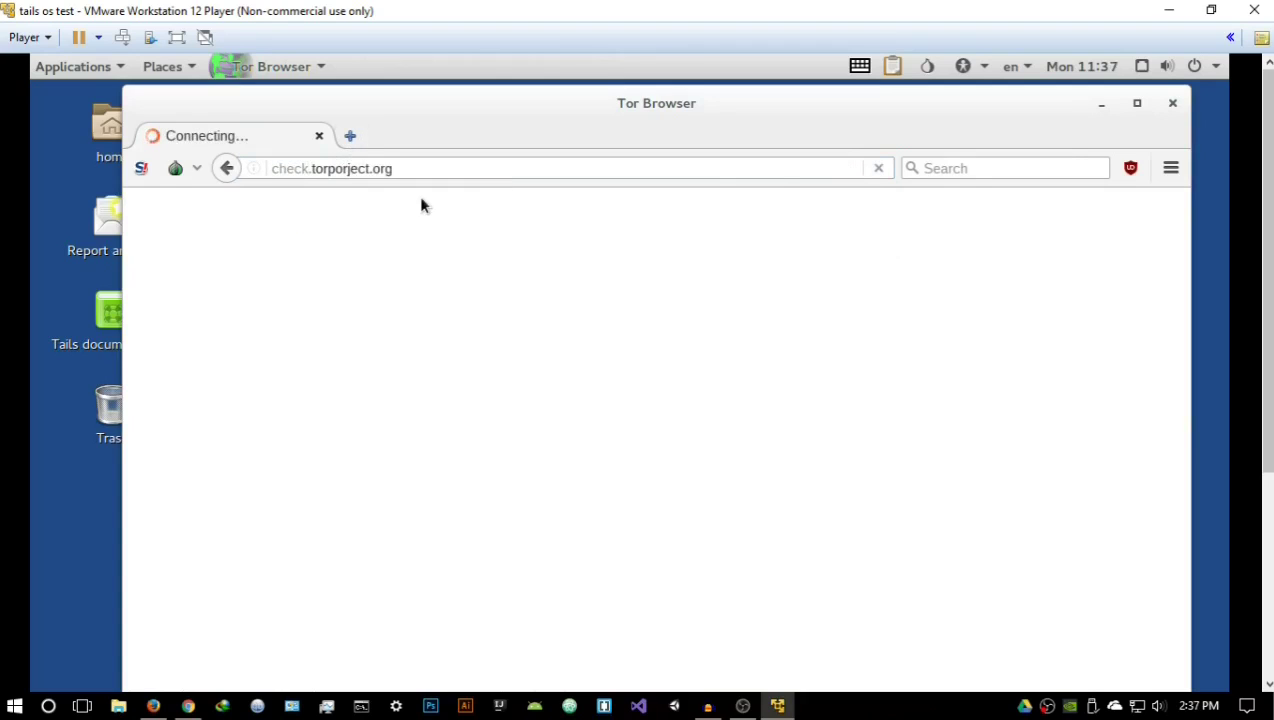
click(349, 136)
click(318, 135)
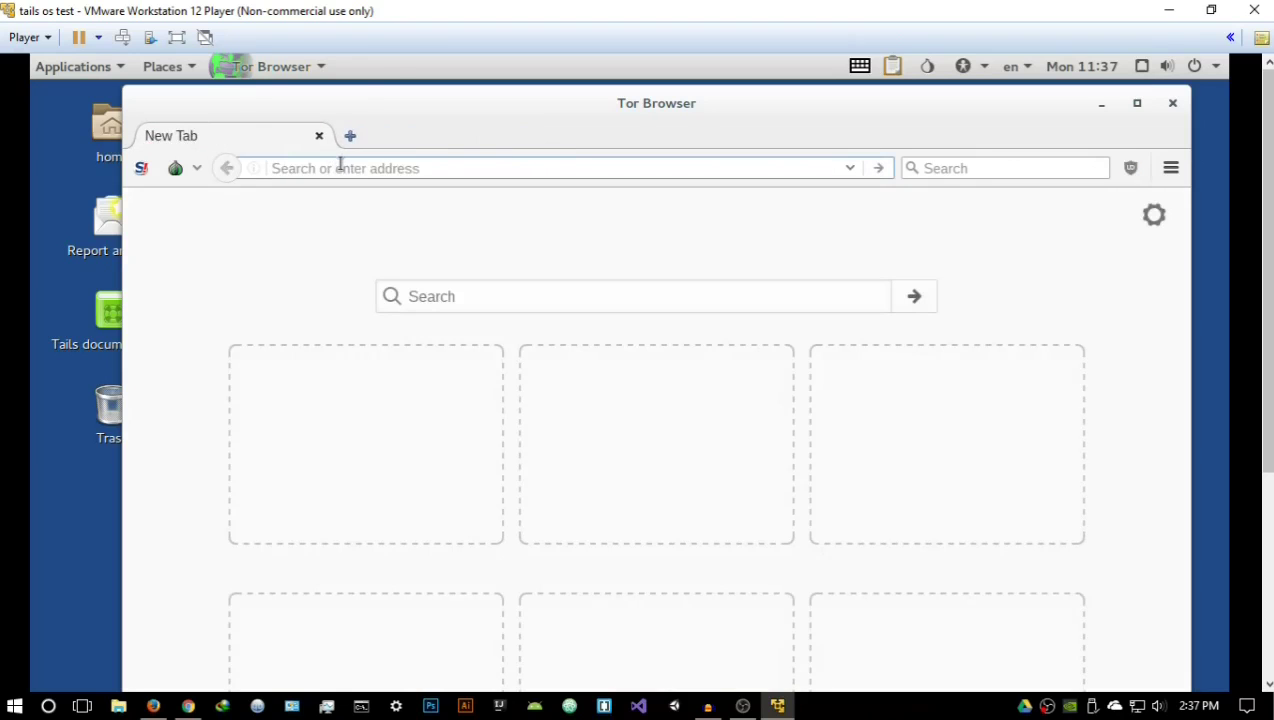
Step: Forbid scripts globally in NoScript and search DuckDuckGo for 'the hidden wiki'
click(145, 170)
click(188, 196)
click(336, 170)
text(the )
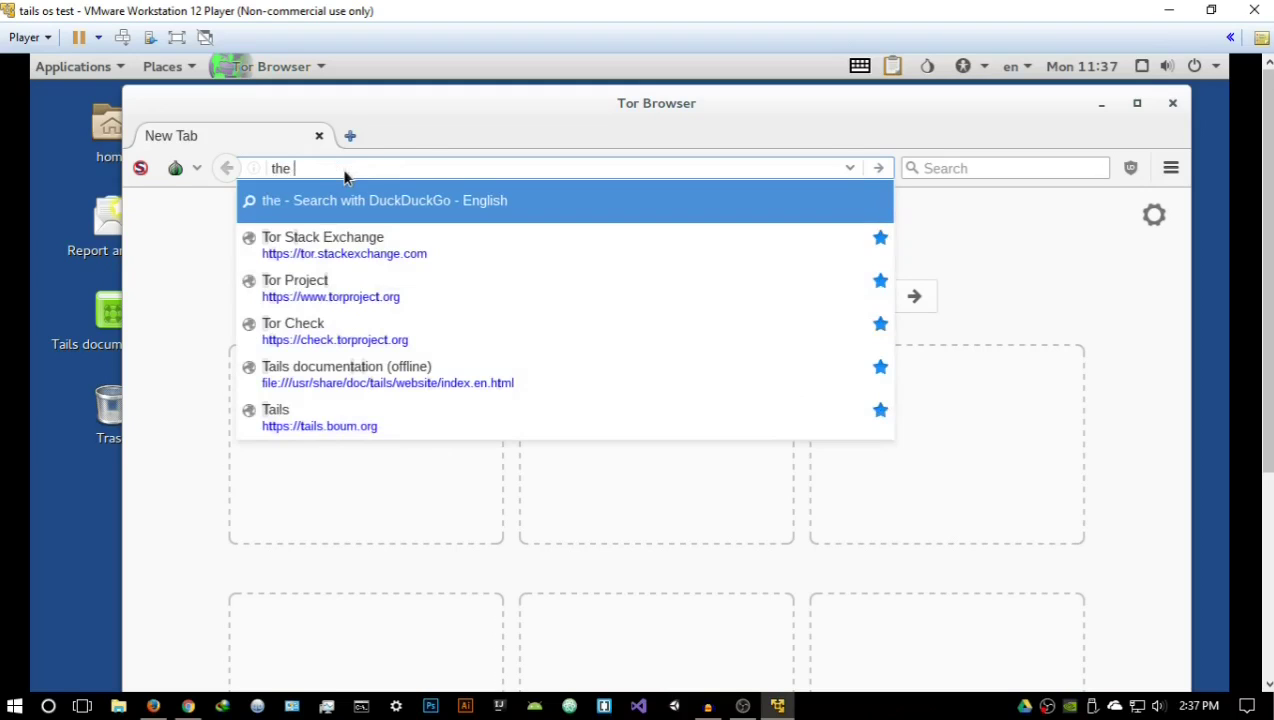
text(hidden wiki)
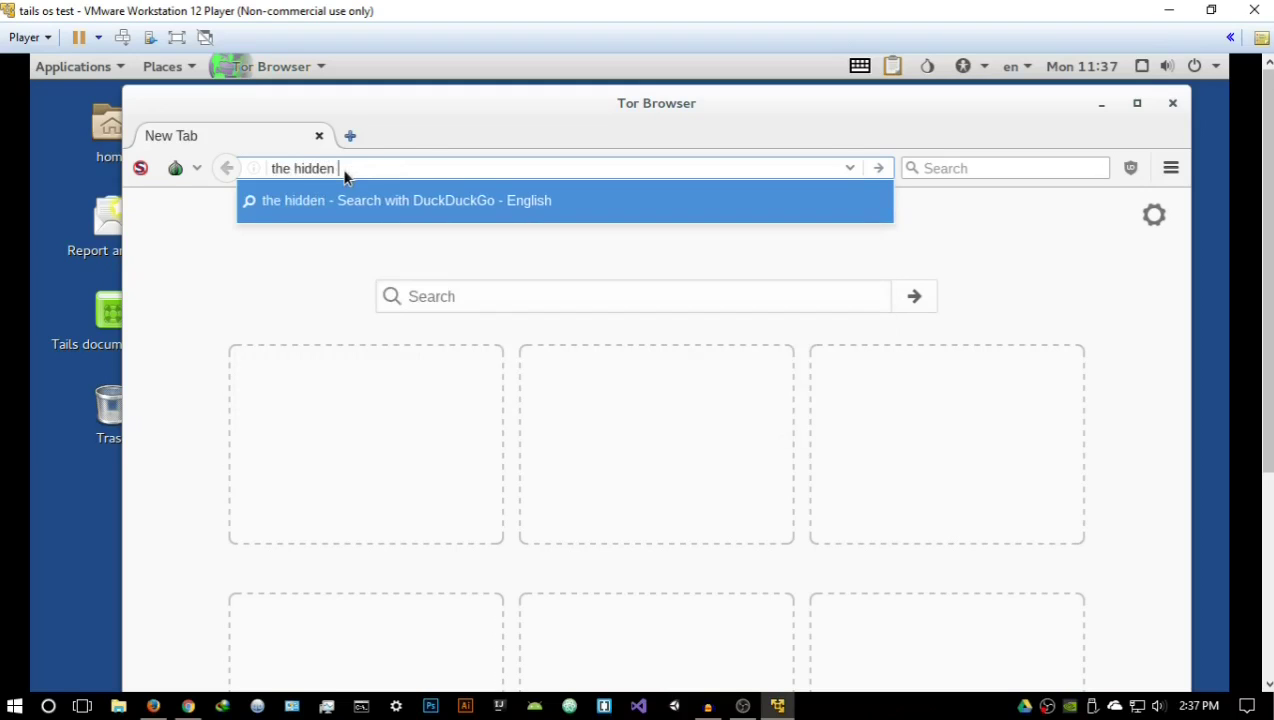
key(Return)
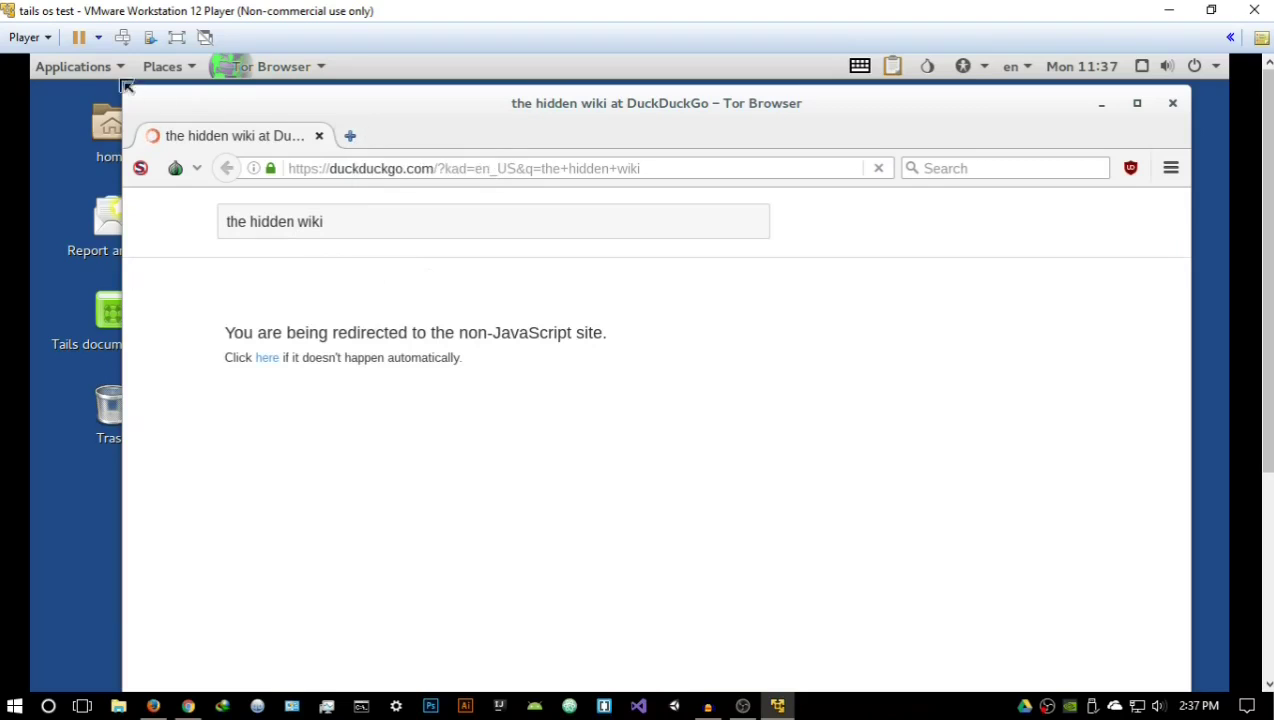
click(77, 67)
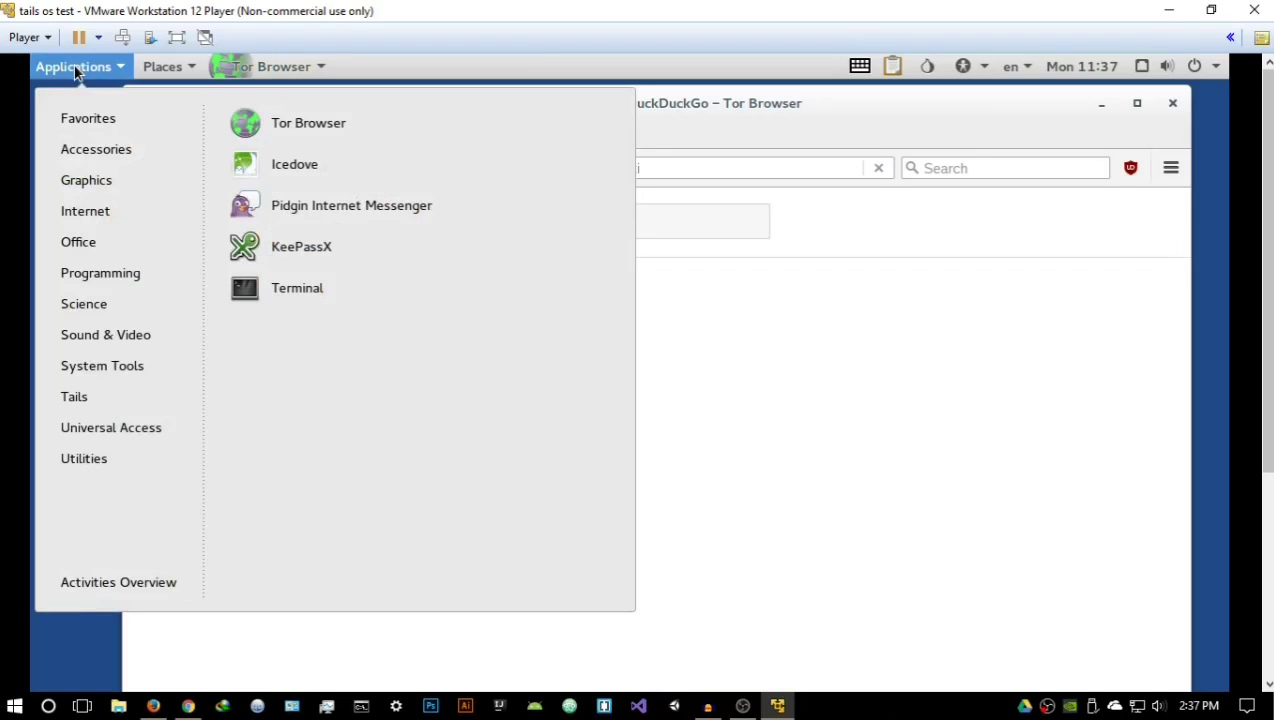
mouse_move(96, 145)
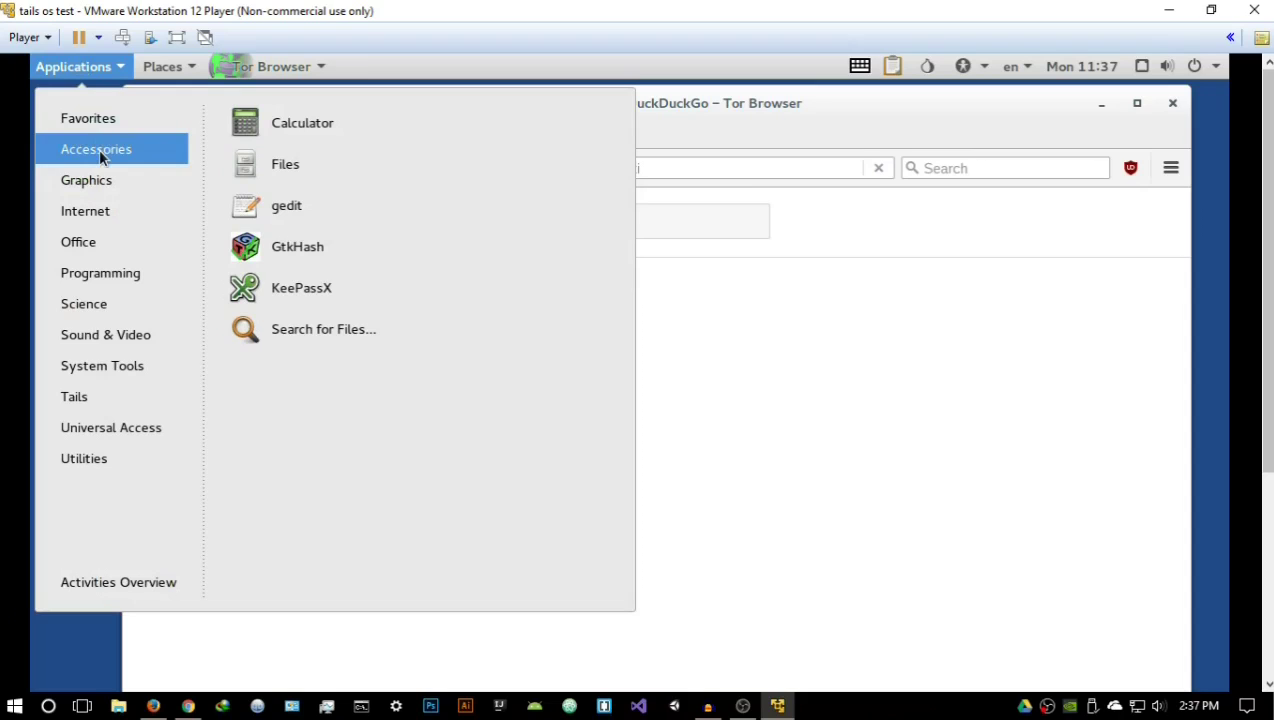
click(82, 67)
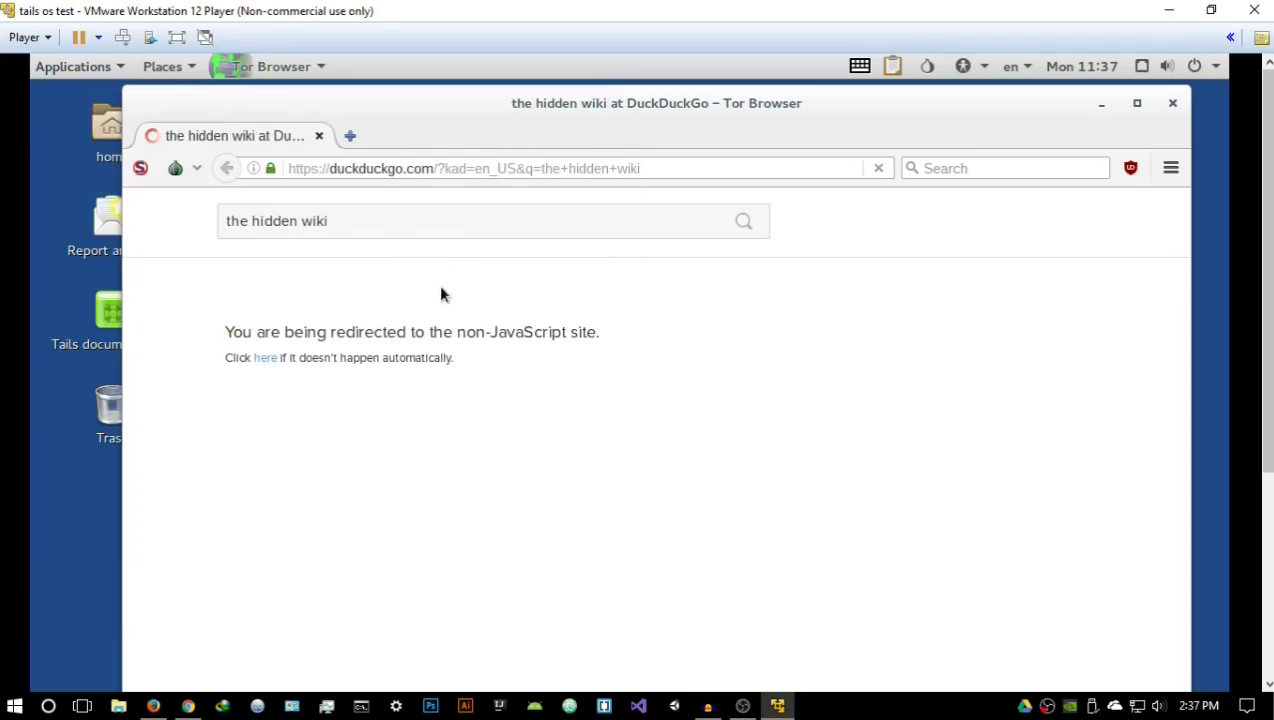
Step: Continue to DuckDuckGo's non-JavaScript results and open the 'Hard Candy - The Hidden Wiki' result
click(266, 358)
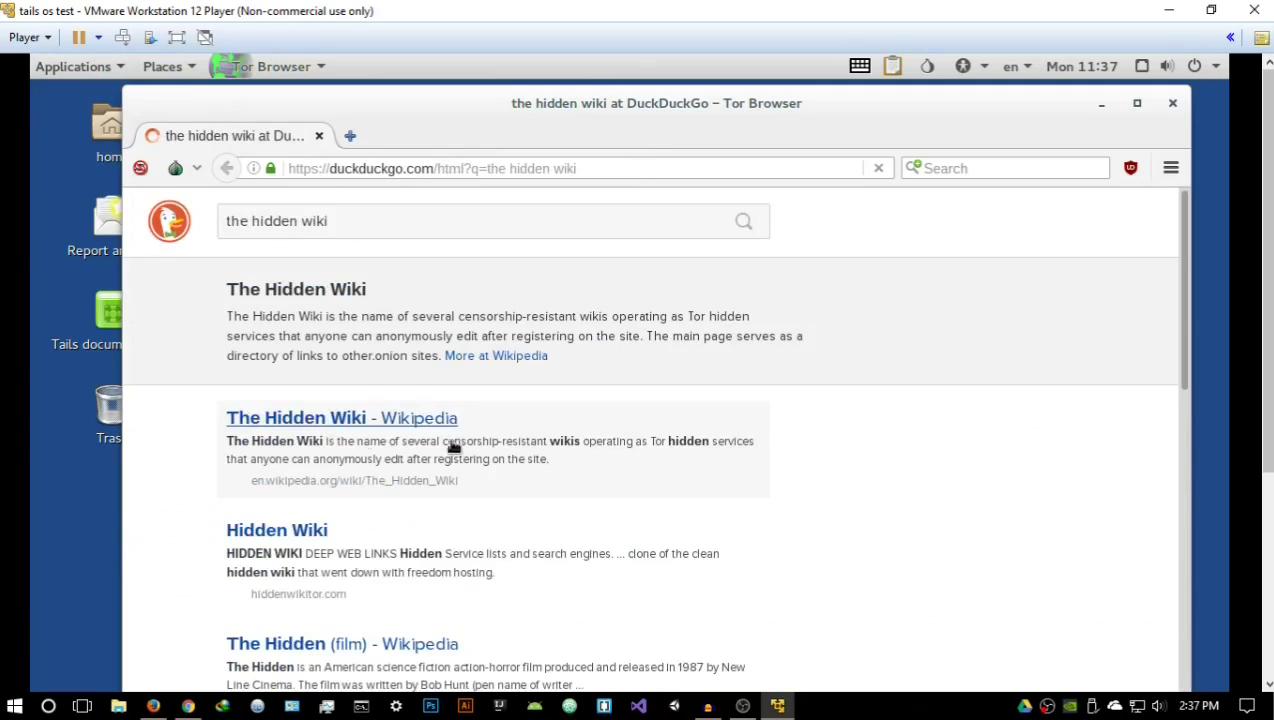
scroll(457, 516, down, 2)
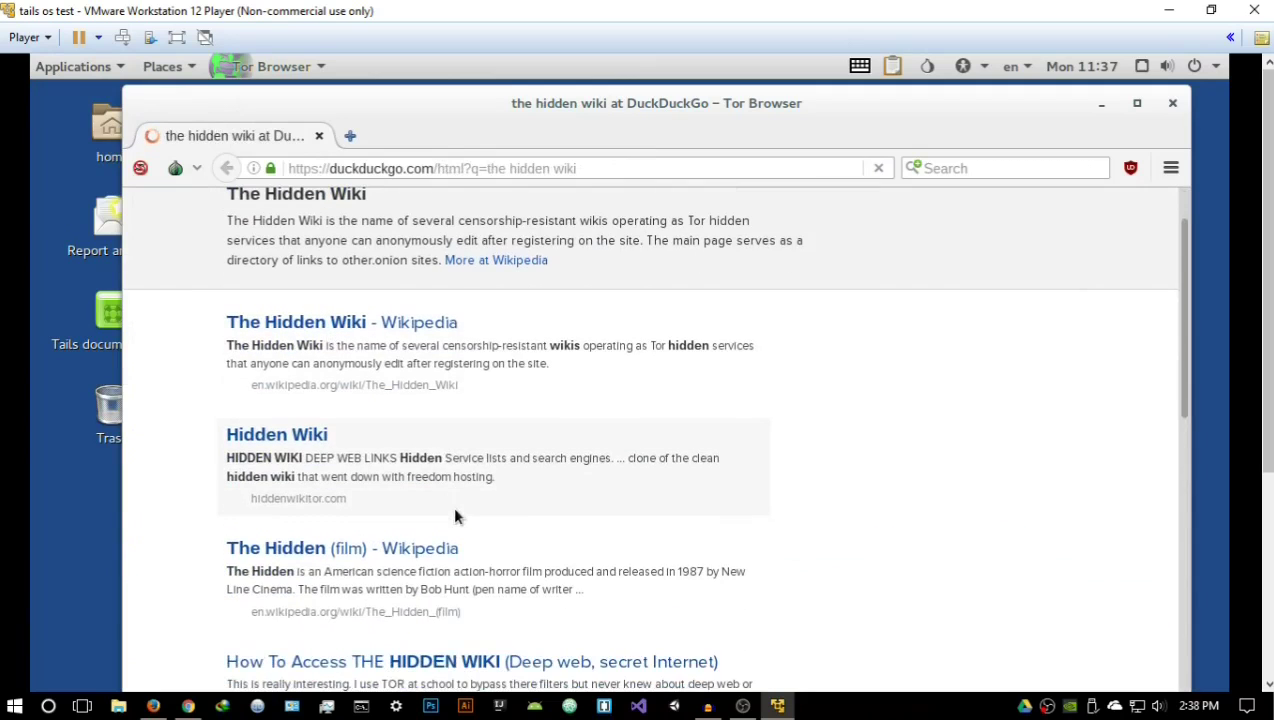
scroll(455, 515, down, 3)
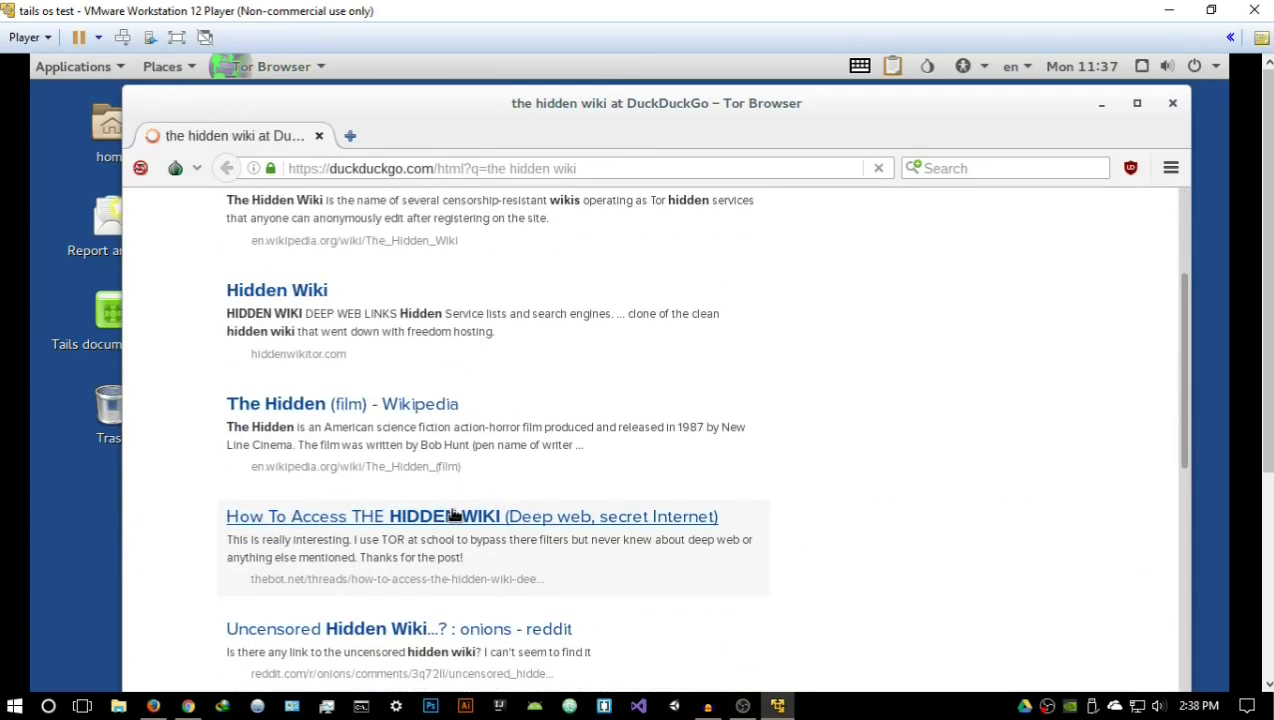
scroll(453, 515, down, 4)
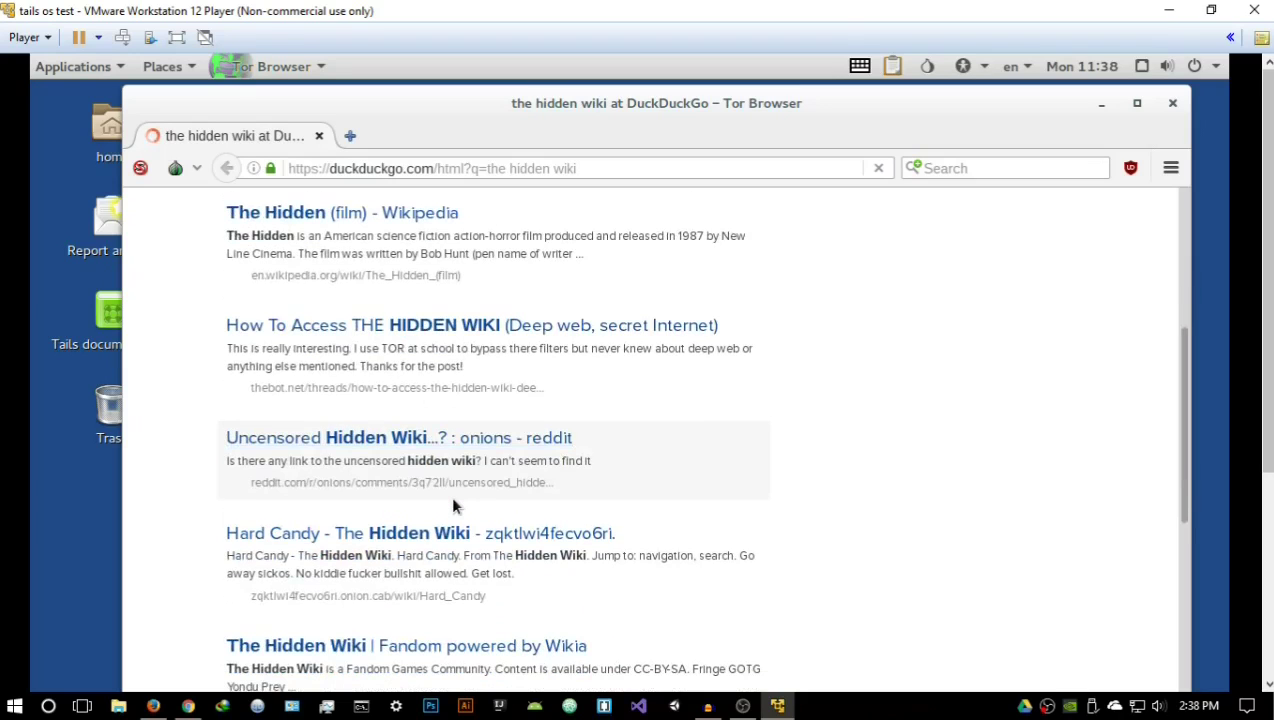
click(426, 527)
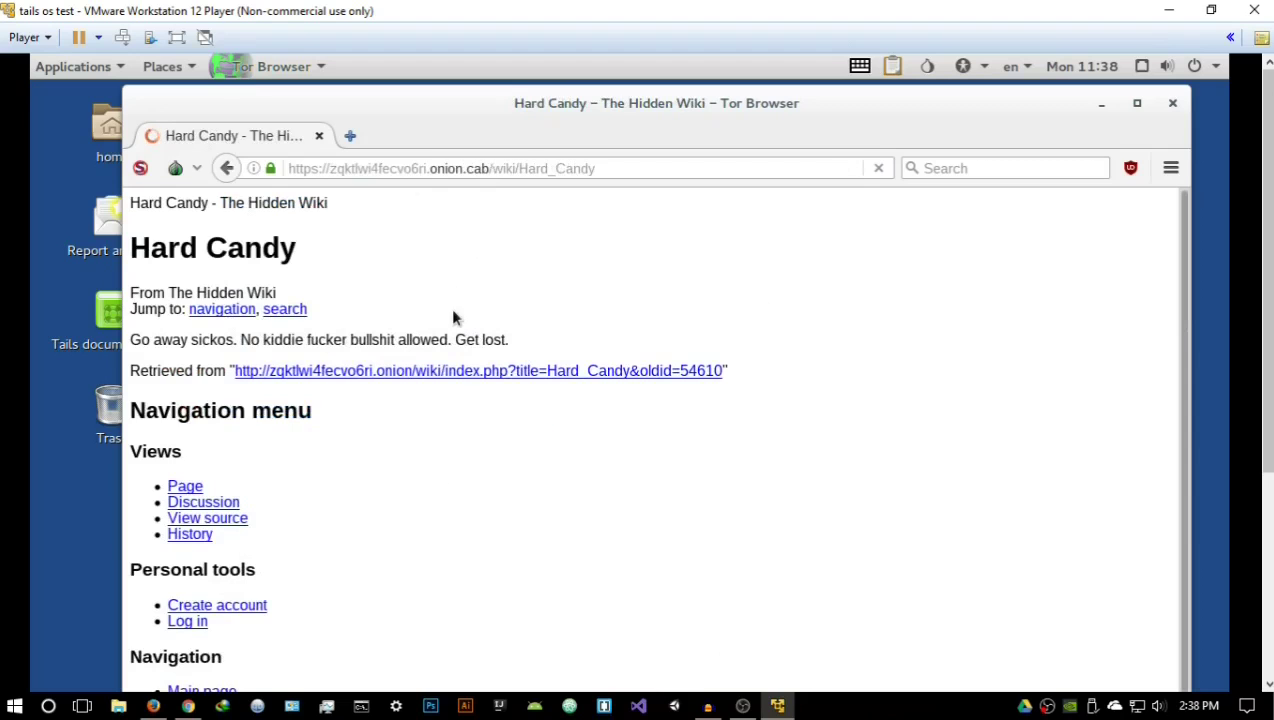
Step: Scroll down through the loaded Hard Candy page on The Hidden Wiki
scroll(451, 320, down, 3)
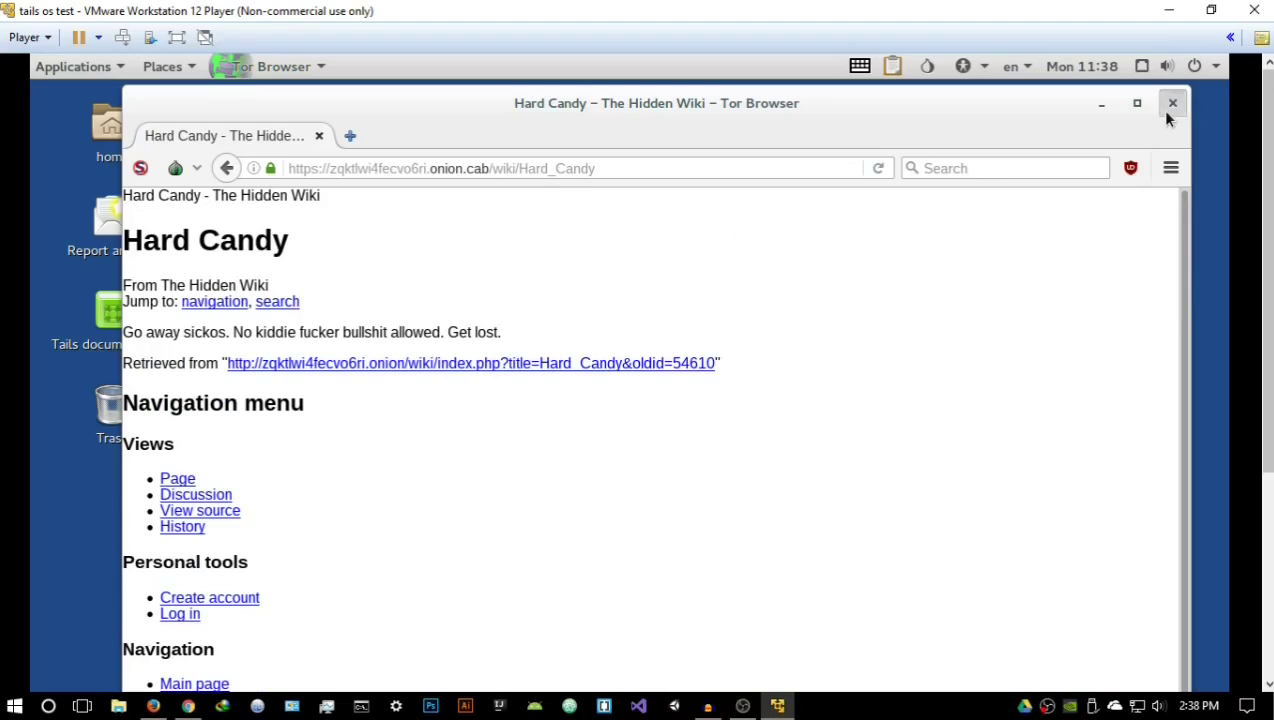
Step: Close the Tor Browser window to return to the Tails desktop
click(1167, 118)
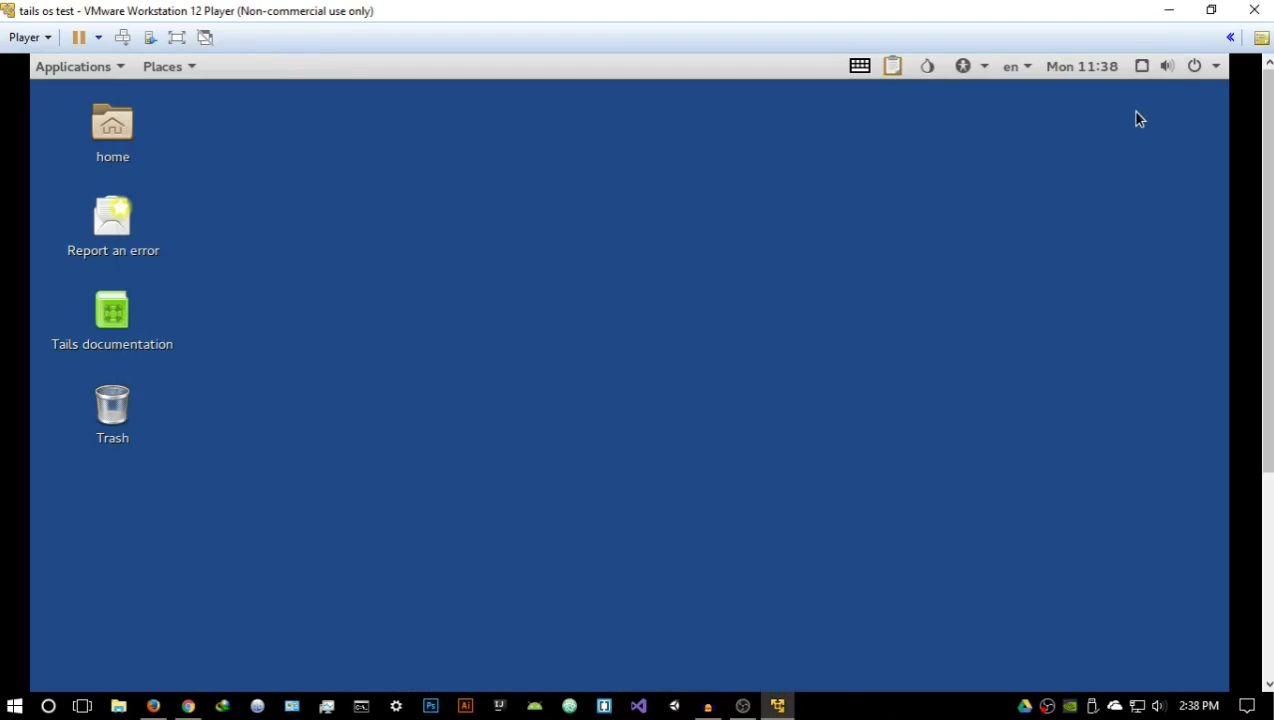